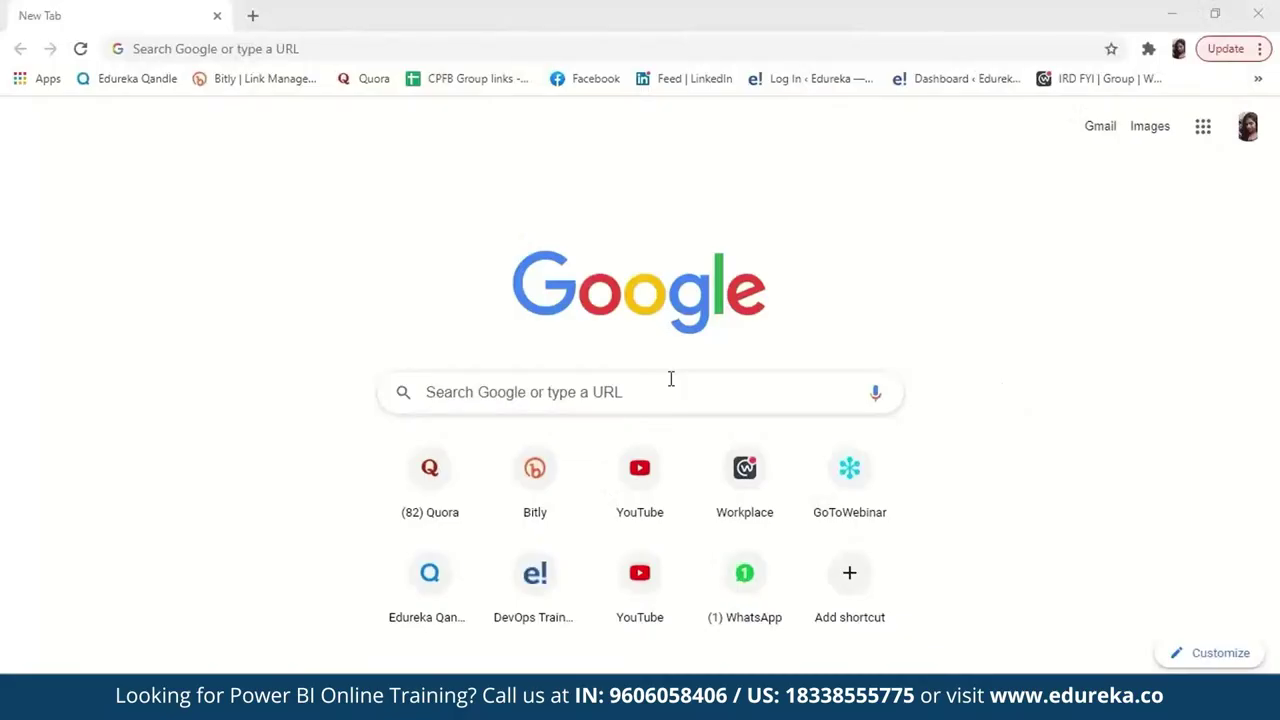
Search Google for "power bi desktop" and open Microsoft's Power BI Desktop product page from the results.
{"action": "left_click", "coordinate": [671, 378]}
{"action": "type", "text": "pow"}
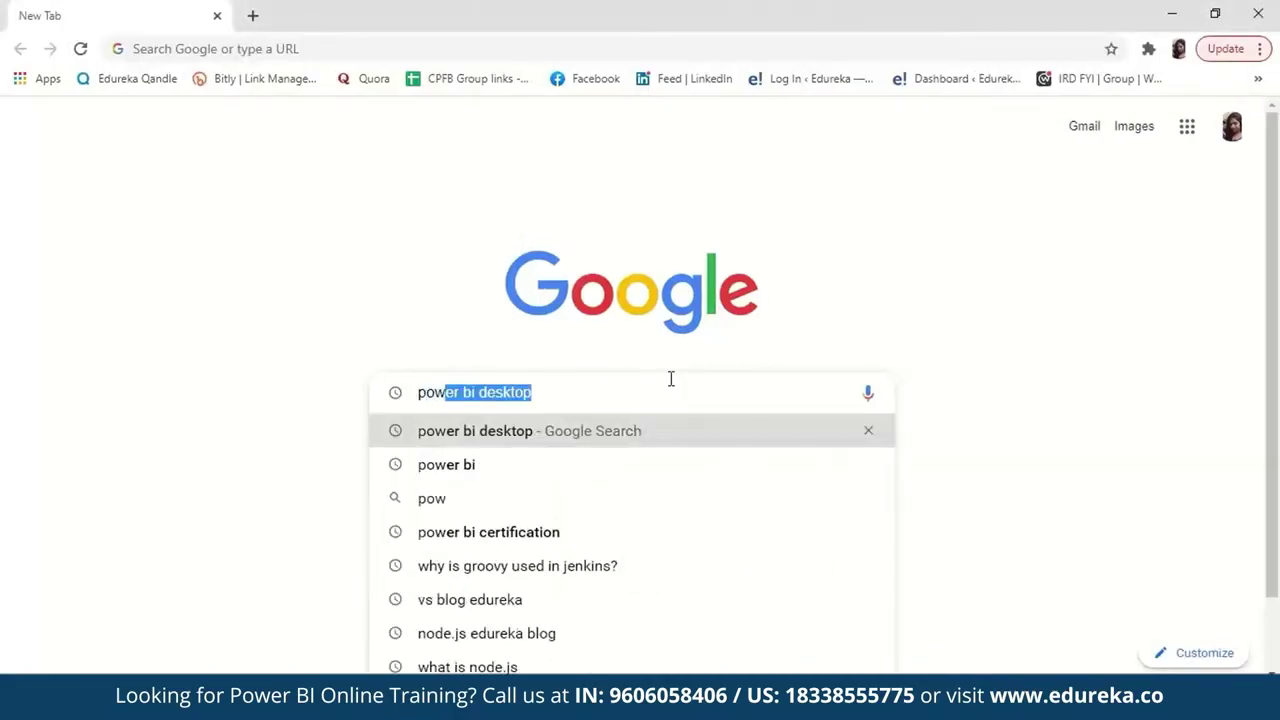
{"action": "type", "text": "er bi desktop"}
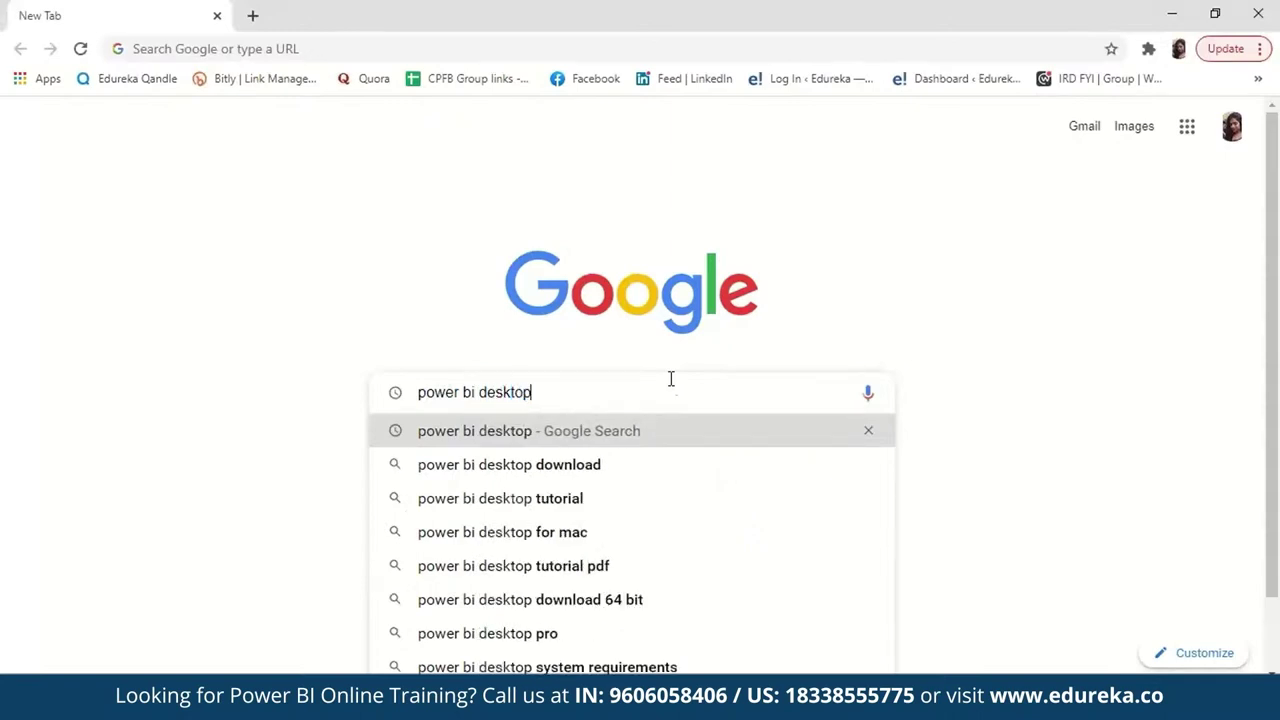
{"action": "key", "text": "Return"}
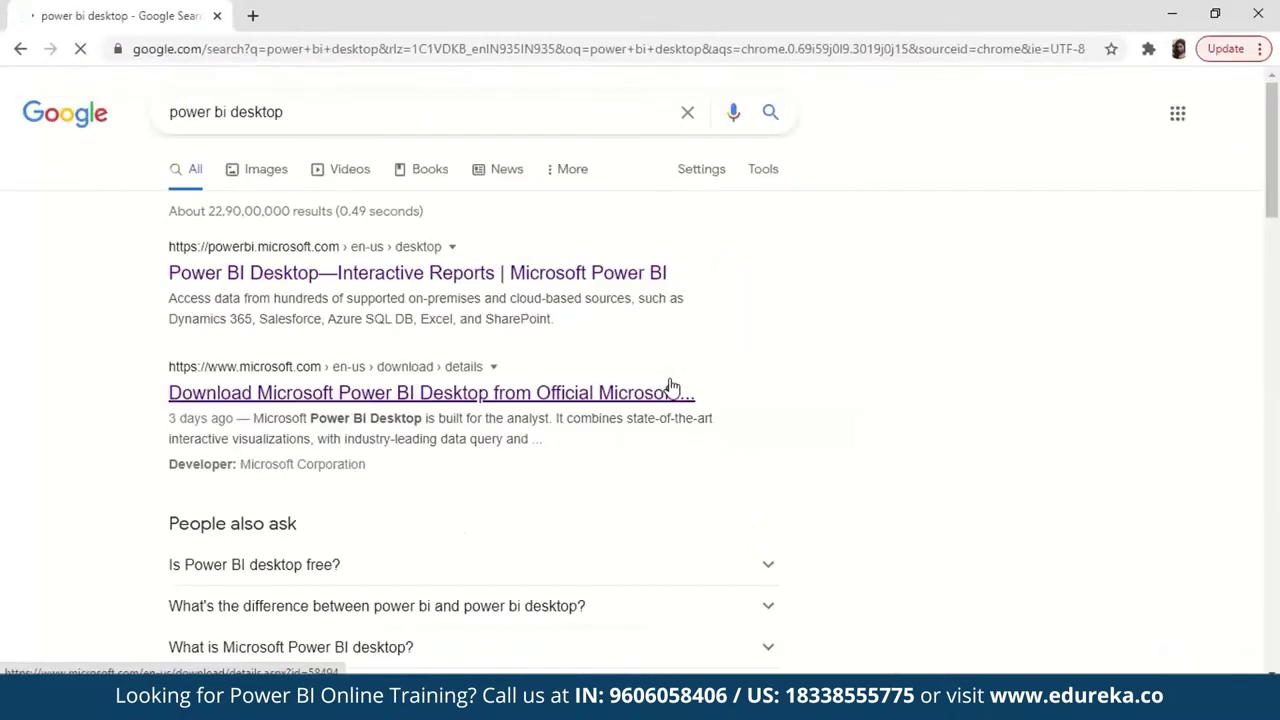
{"action": "left_click", "coordinate": [562, 274]}
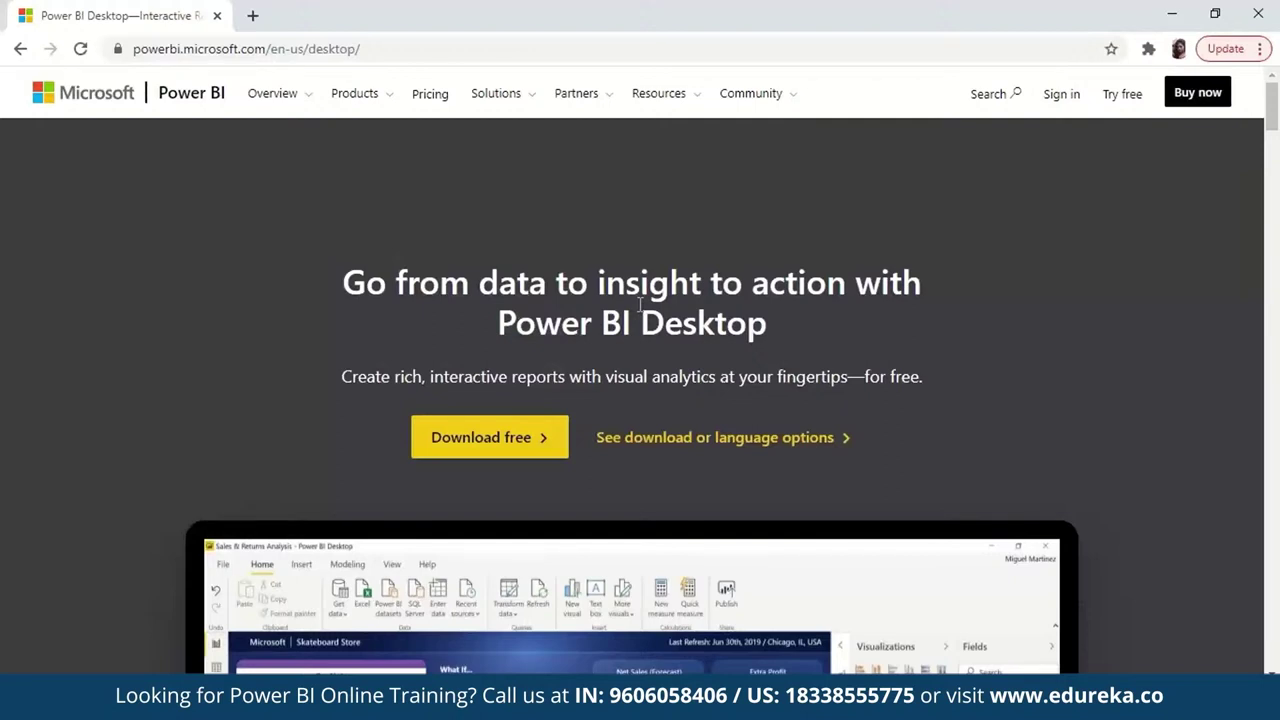
Request the free Power BI Desktop download, start its installation from the Microsoft Store and continue with the suggested Microsoft account.
{"action": "left_click", "coordinate": [503, 440]}
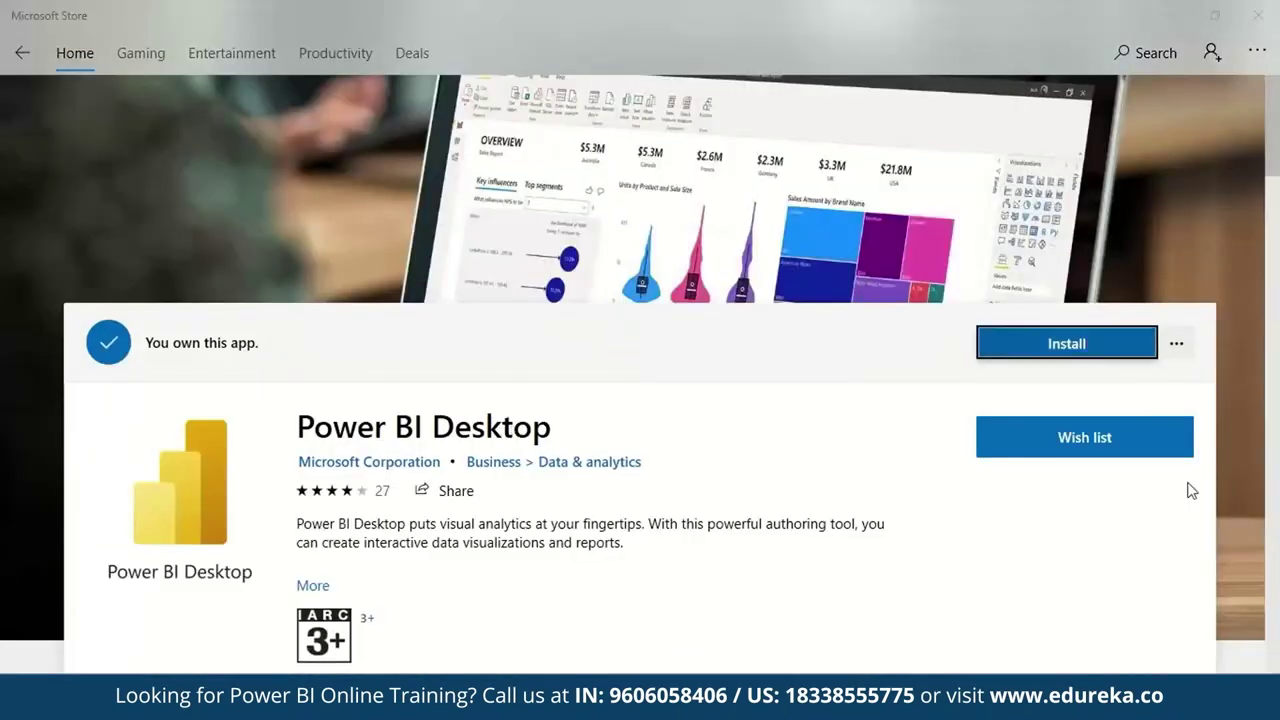
{"action": "left_click", "coordinate": [1085, 350]}
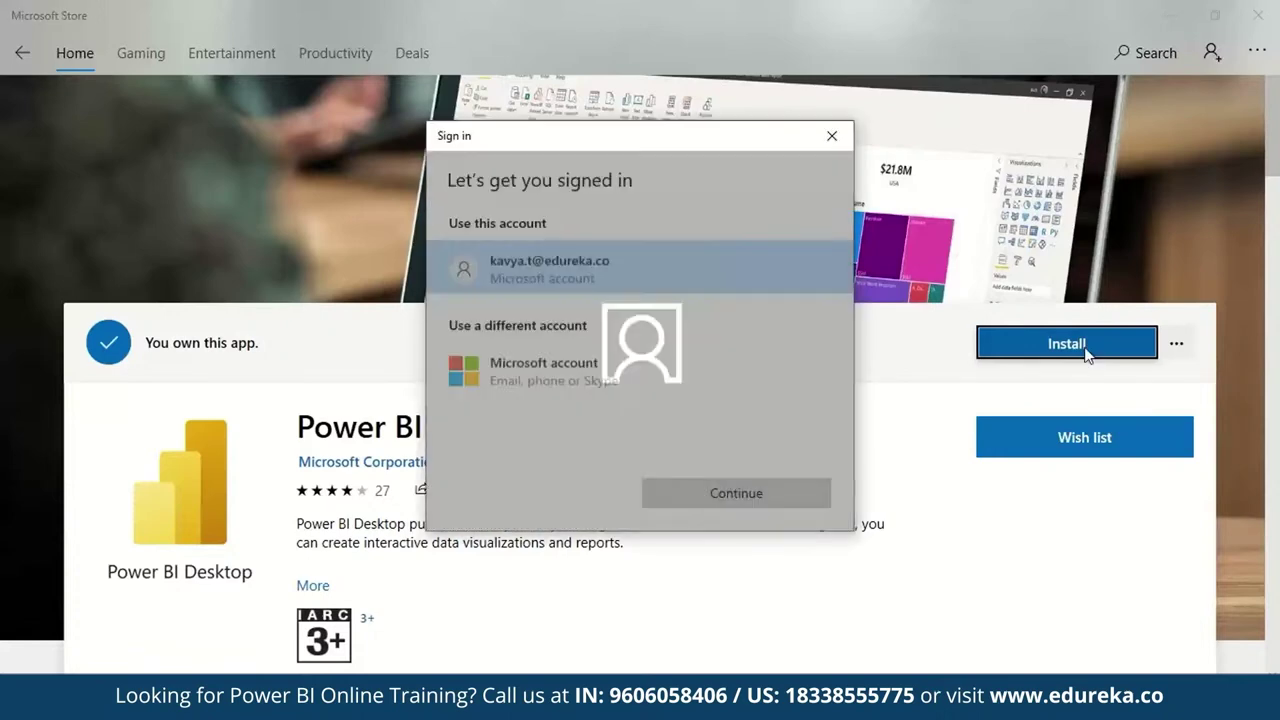
{"action": "left_click", "coordinate": [777, 493]}
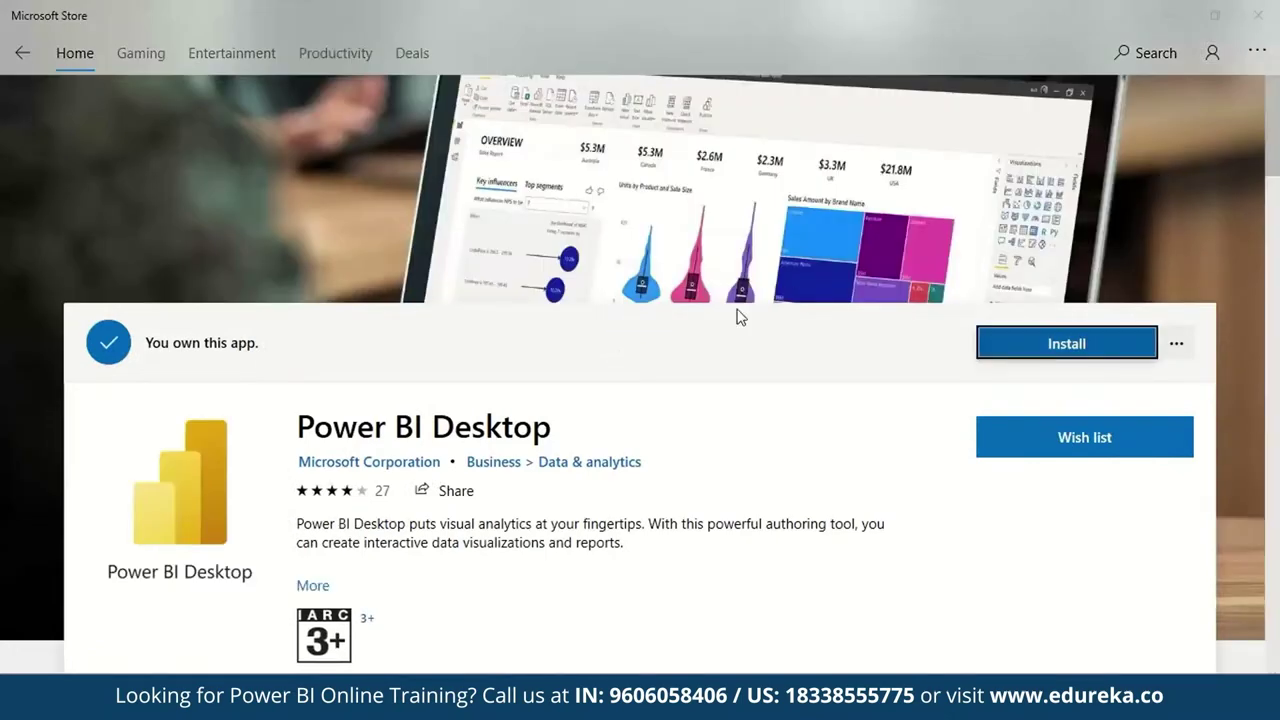
{"action": "scroll", "coordinate": [737, 314], "scroll_direction": "down", "scroll_amount": 3}
{"action": "scroll", "coordinate": [737, 314], "scroll_direction": "up", "scroll_amount": 3}
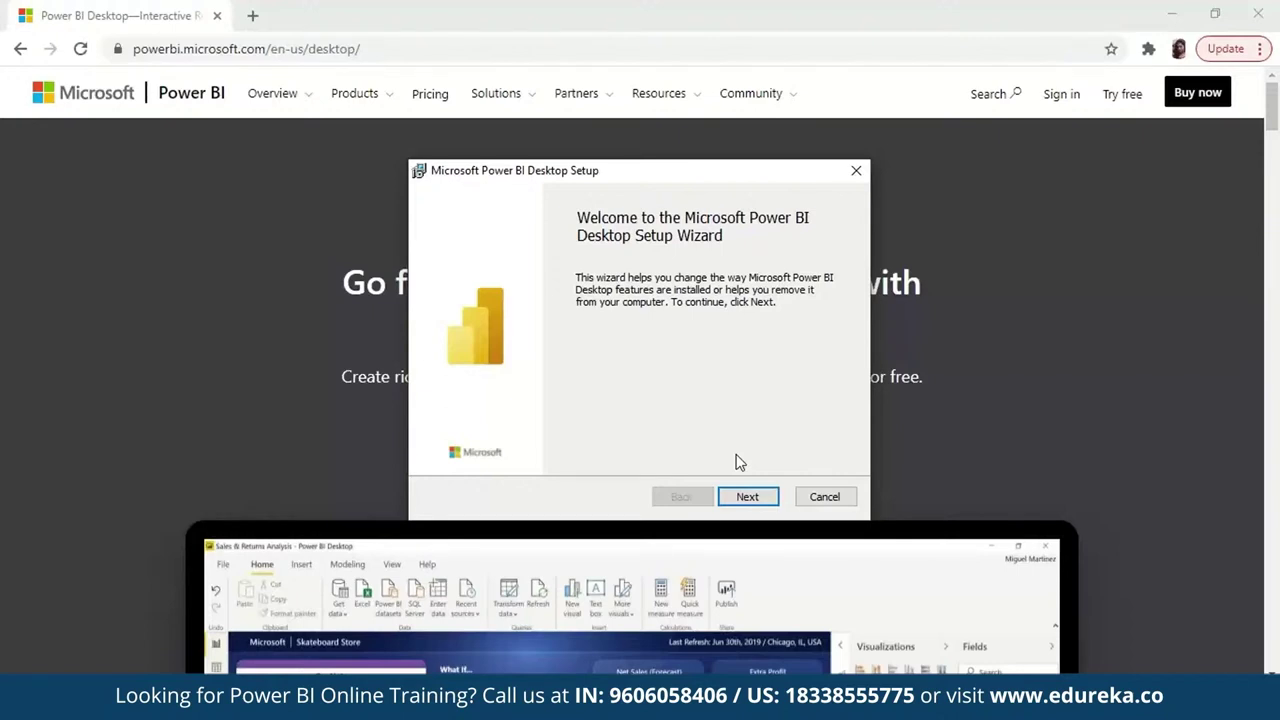
View the repair and remove choices in the Power BI Desktop setup wizard, and close the wizard.
{"action": "left_click", "coordinate": [745, 494]}
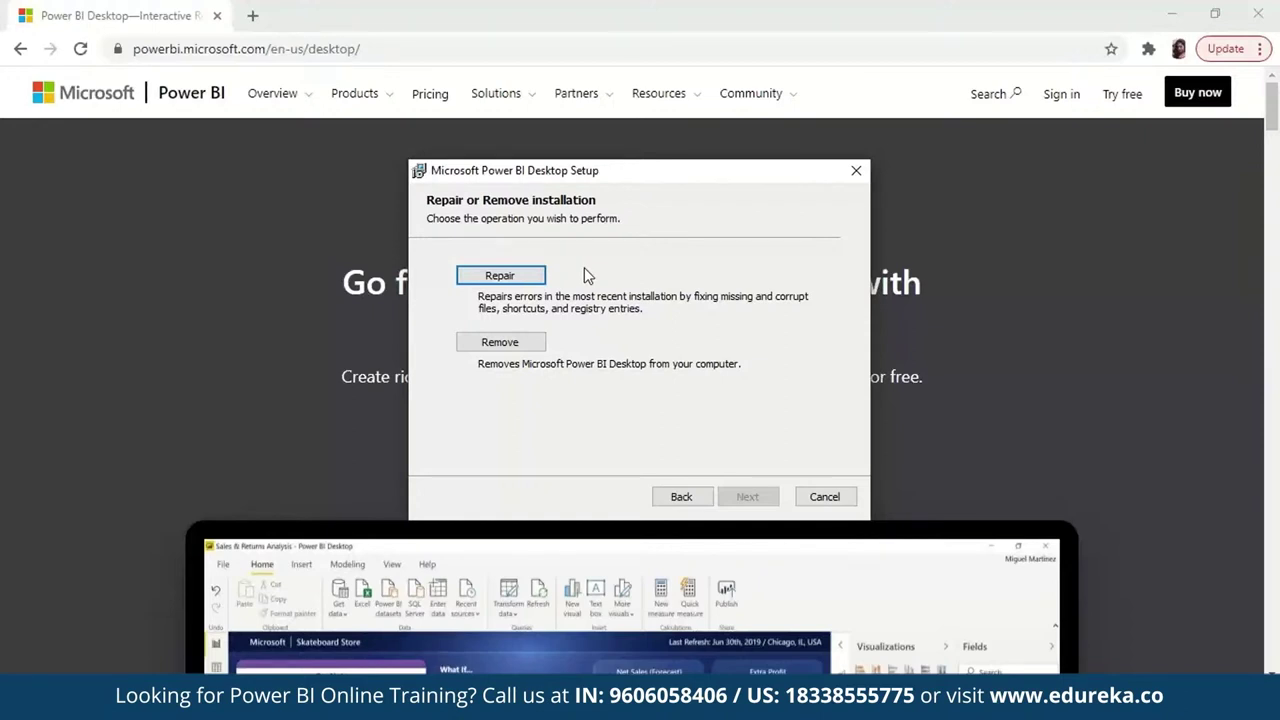
{"action": "left_click", "coordinate": [855, 170]}
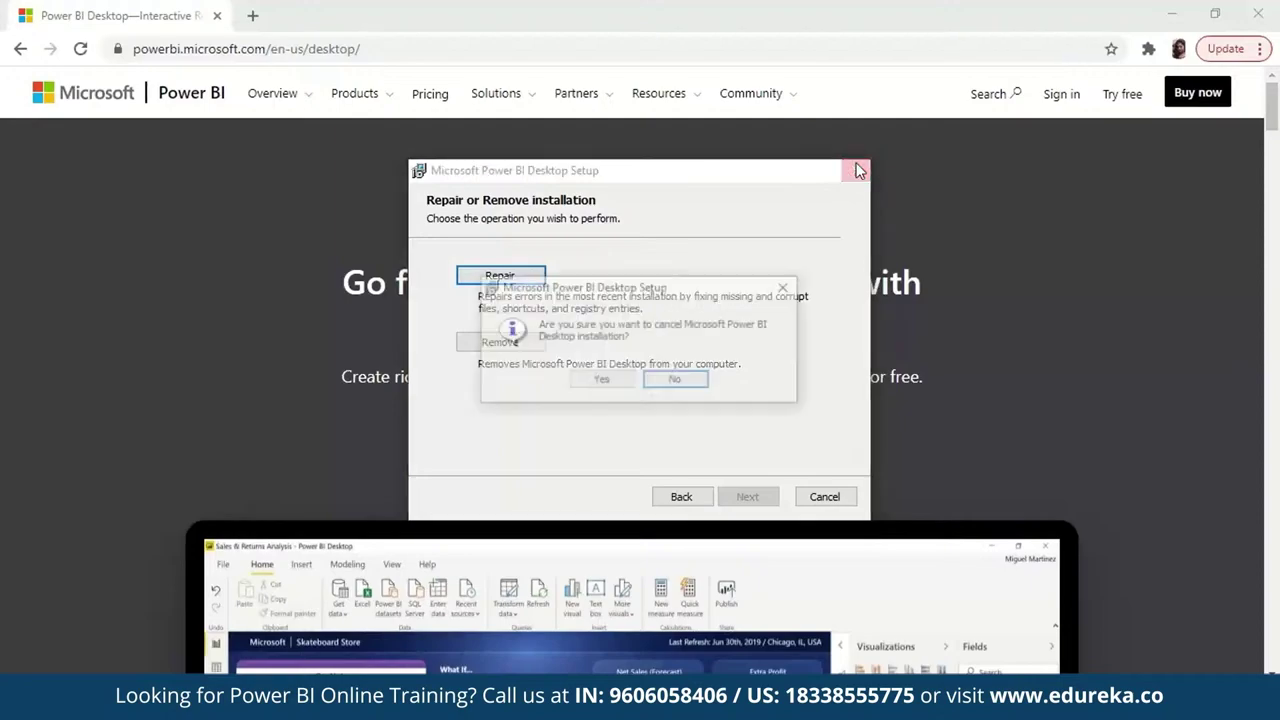
{"action": "left_click", "coordinate": [652, 381]}
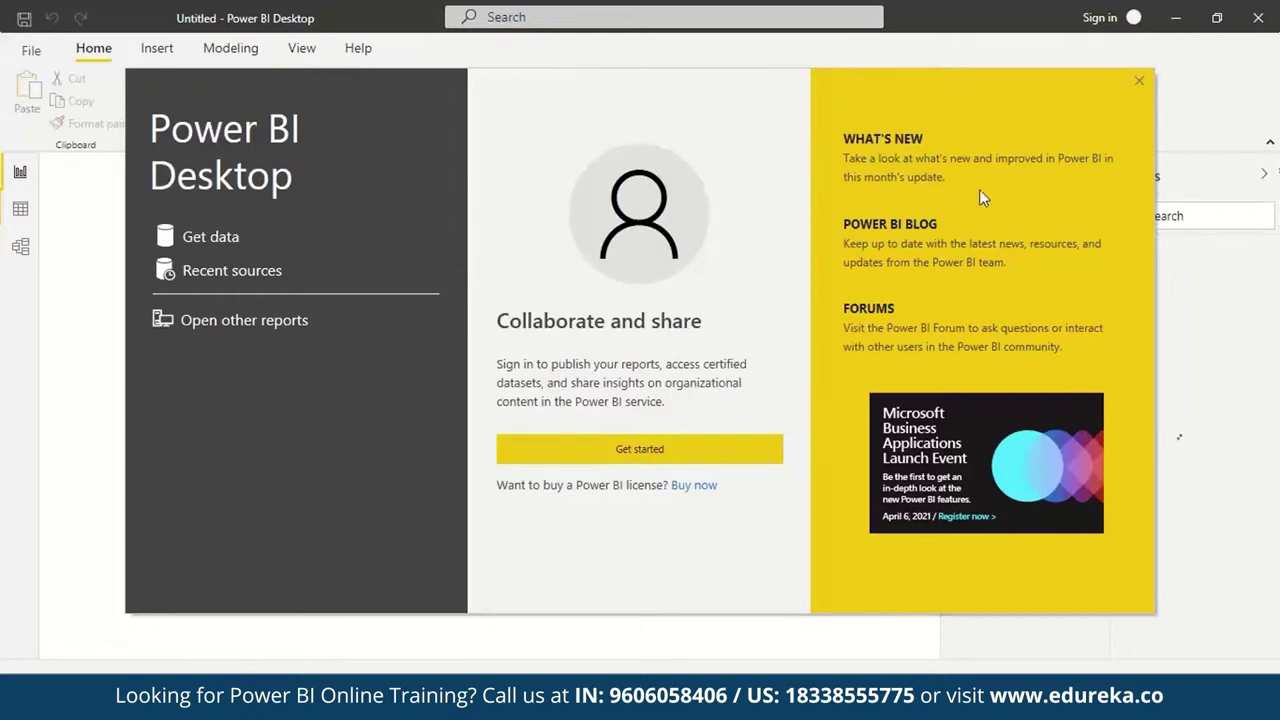
Dismiss the Power BI Desktop start screen and view the Options and settings choices and the product version information.
{"action": "left_click", "coordinate": [1139, 81]}
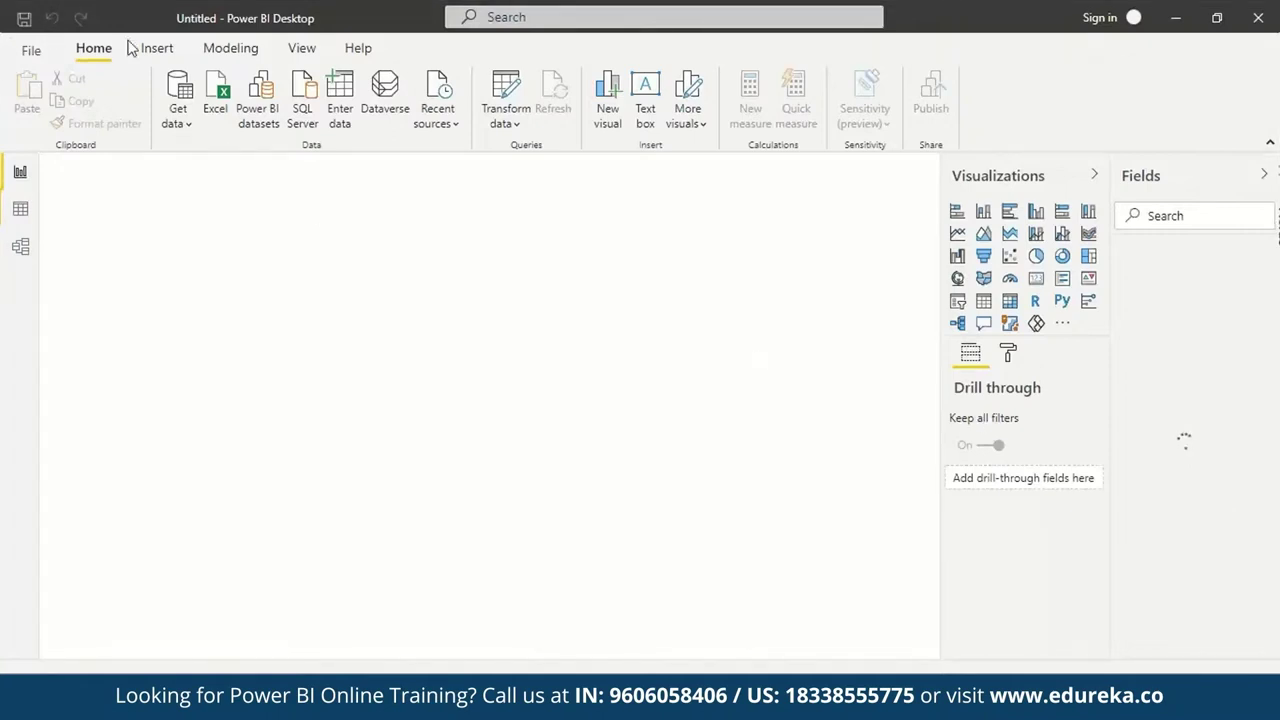
{"action": "left_click", "coordinate": [30, 50]}
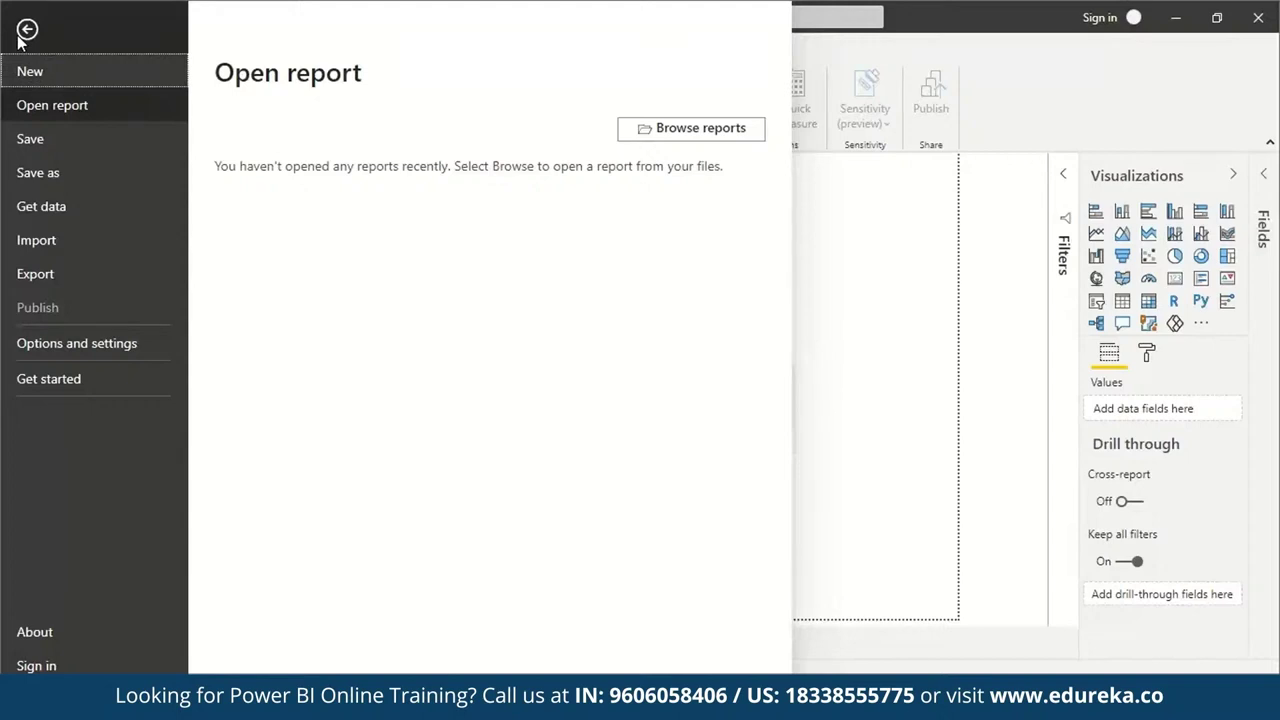
{"action": "left_click", "coordinate": [78, 343]}
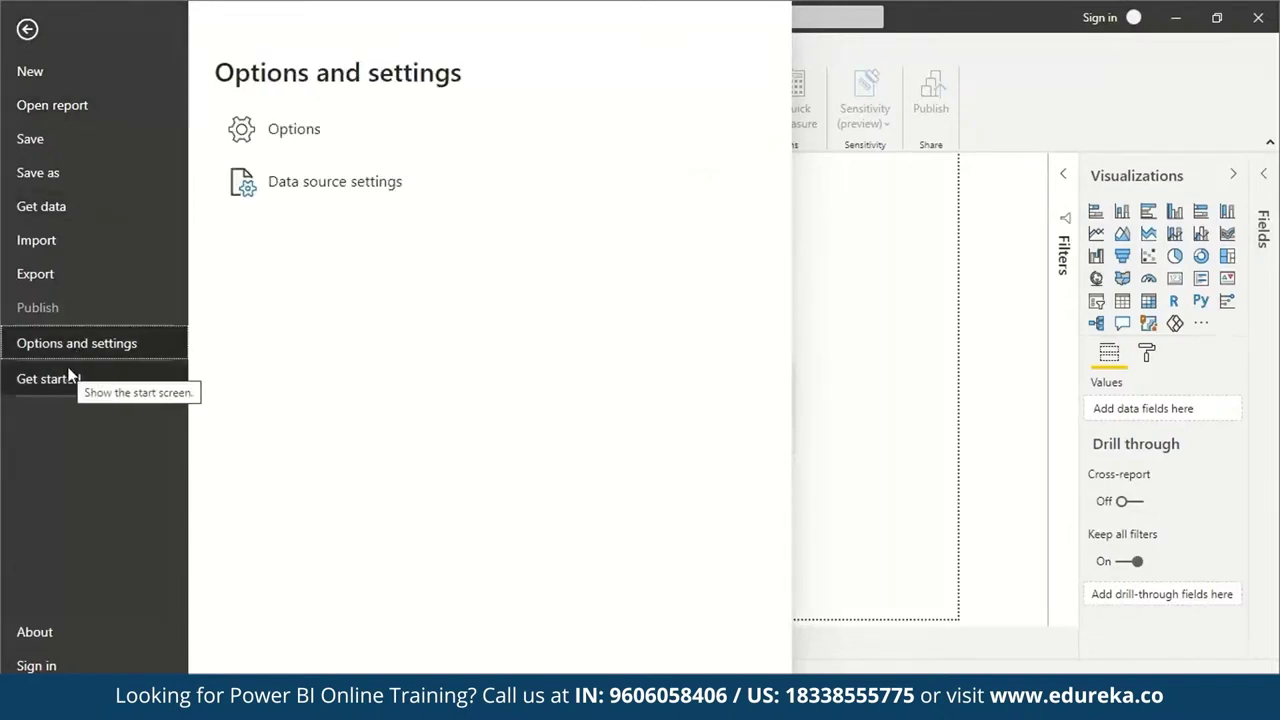
{"action": "left_click", "coordinate": [84, 621]}
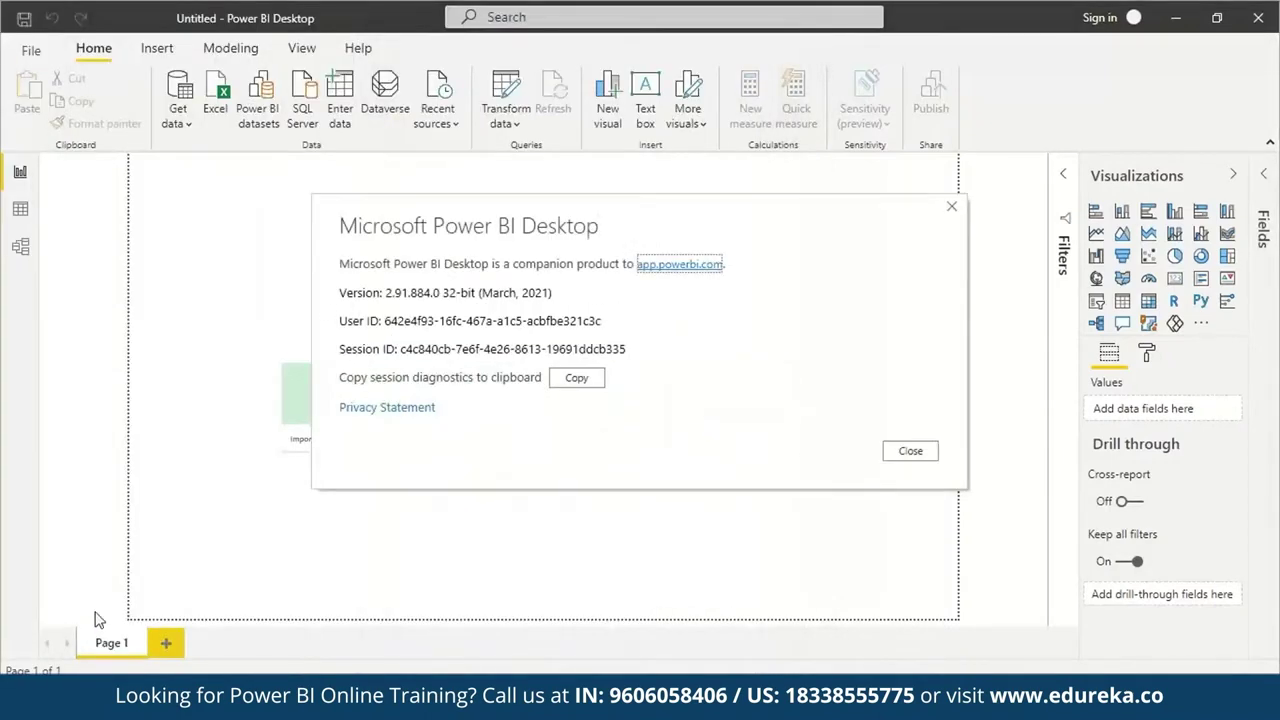
{"action": "left_click", "coordinate": [950, 210]}
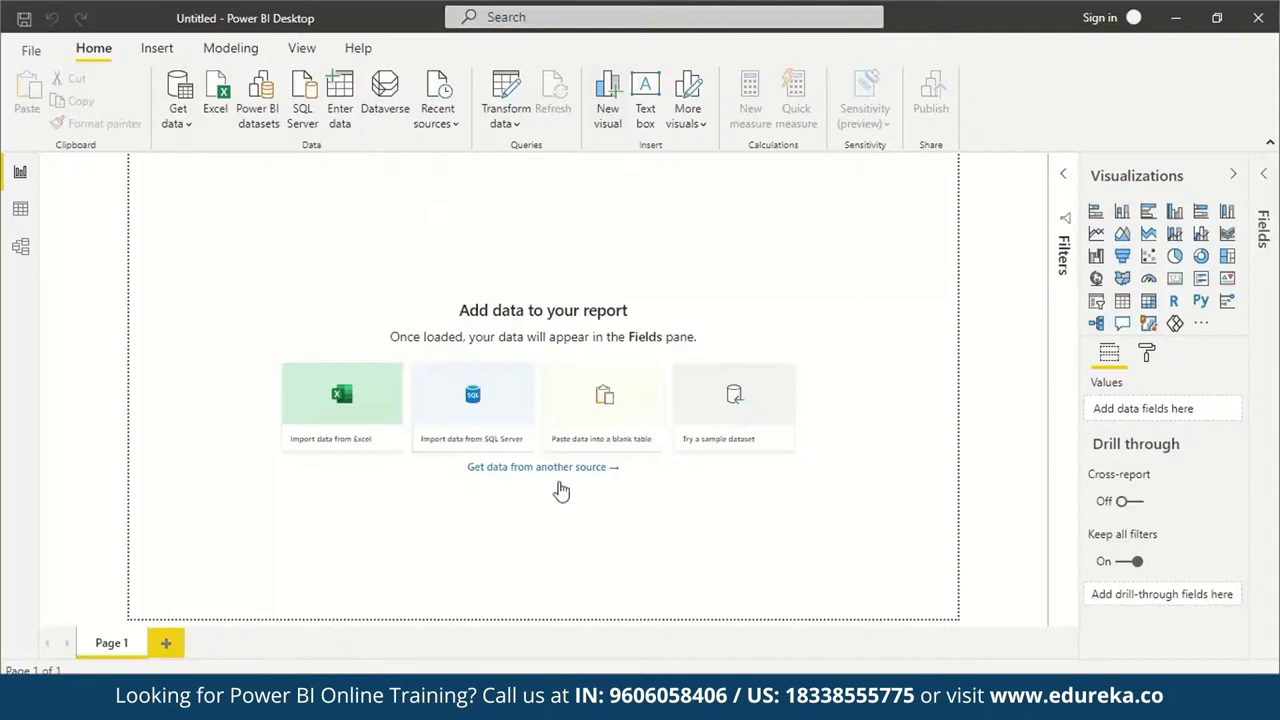
Review the commands for inserting pages, visuals and elements, and the modeling commands including the Q&A language choices.
{"action": "left_click", "coordinate": [163, 50]}
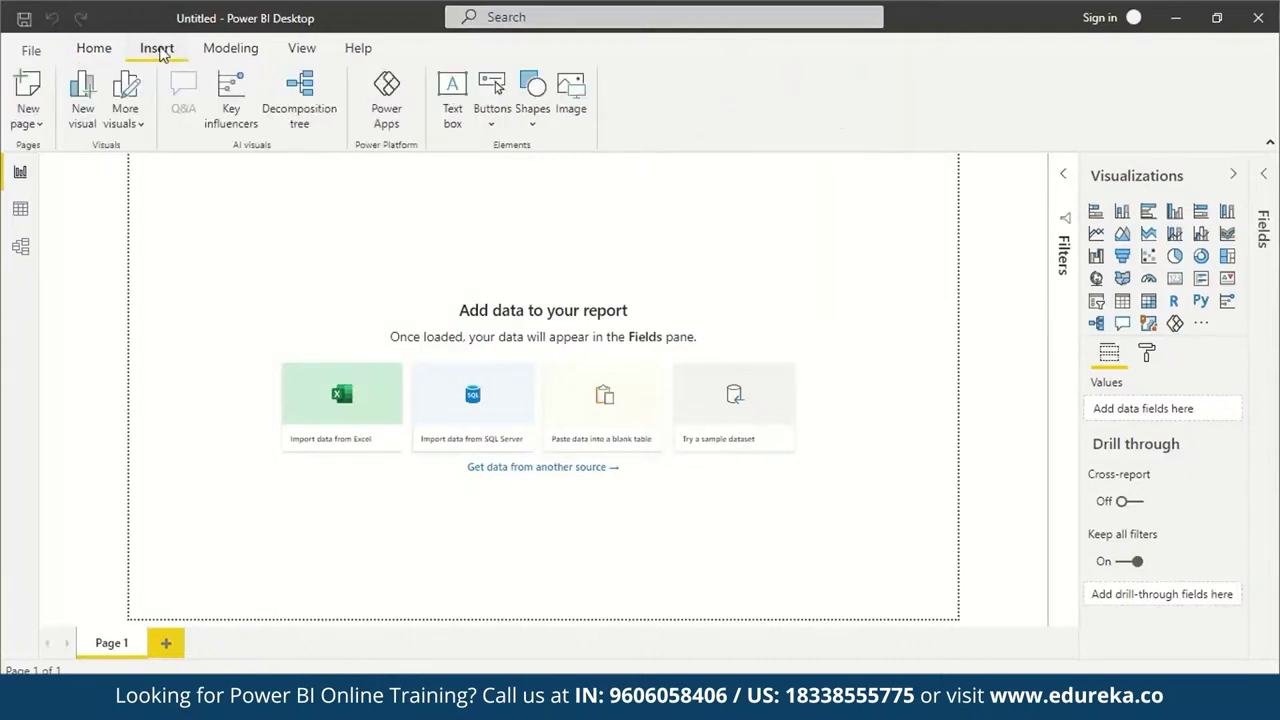
{"action": "left_click", "coordinate": [42, 132]}
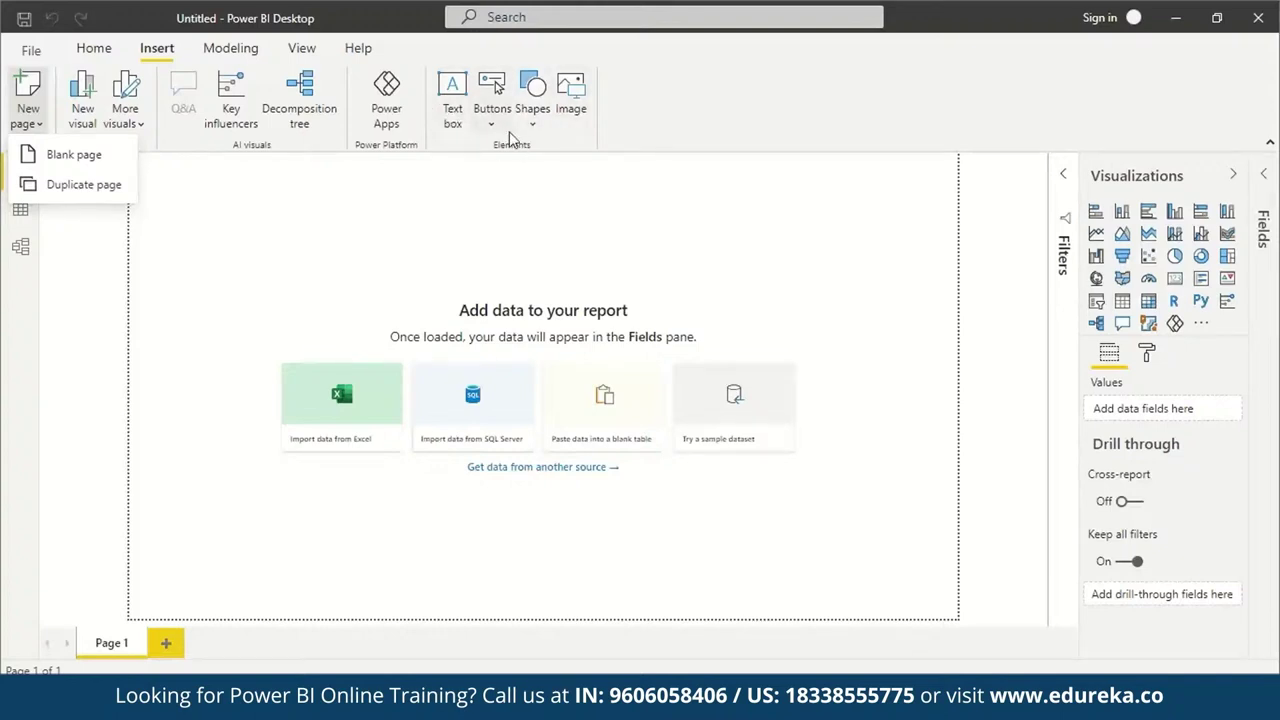
{"action": "left_click", "coordinate": [268, 55]}
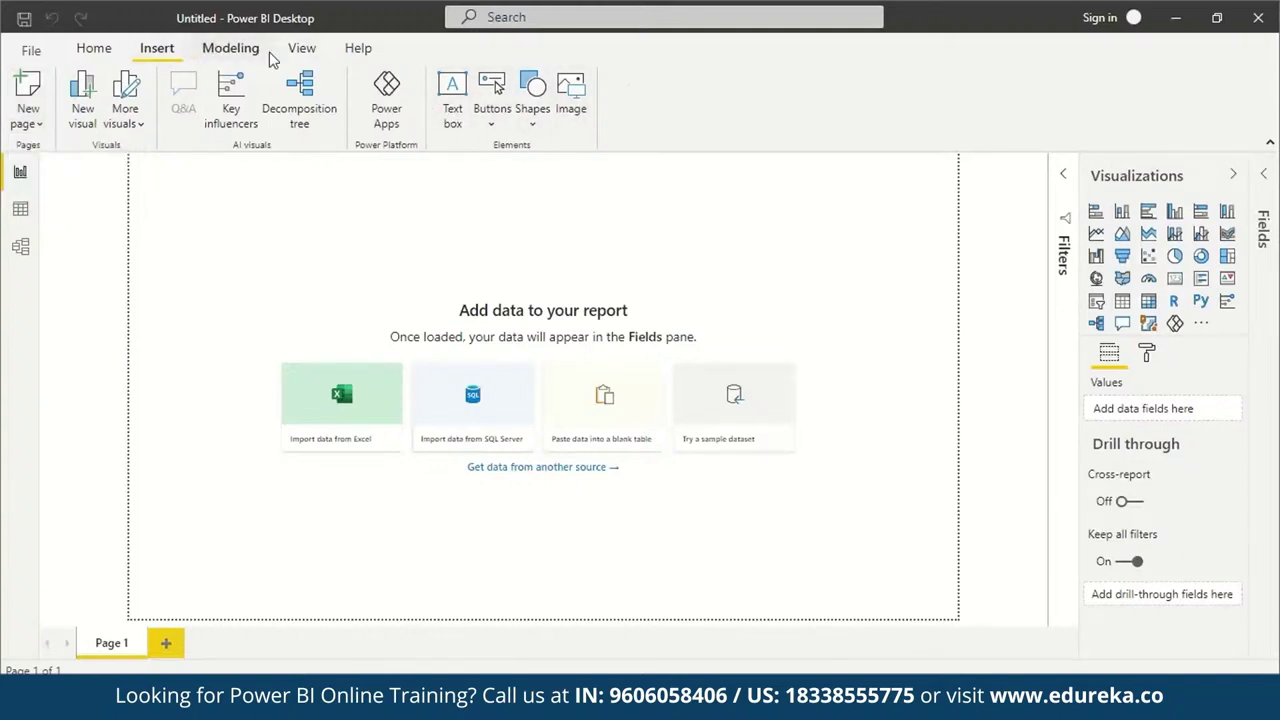
{"action": "left_click", "coordinate": [223, 60]}
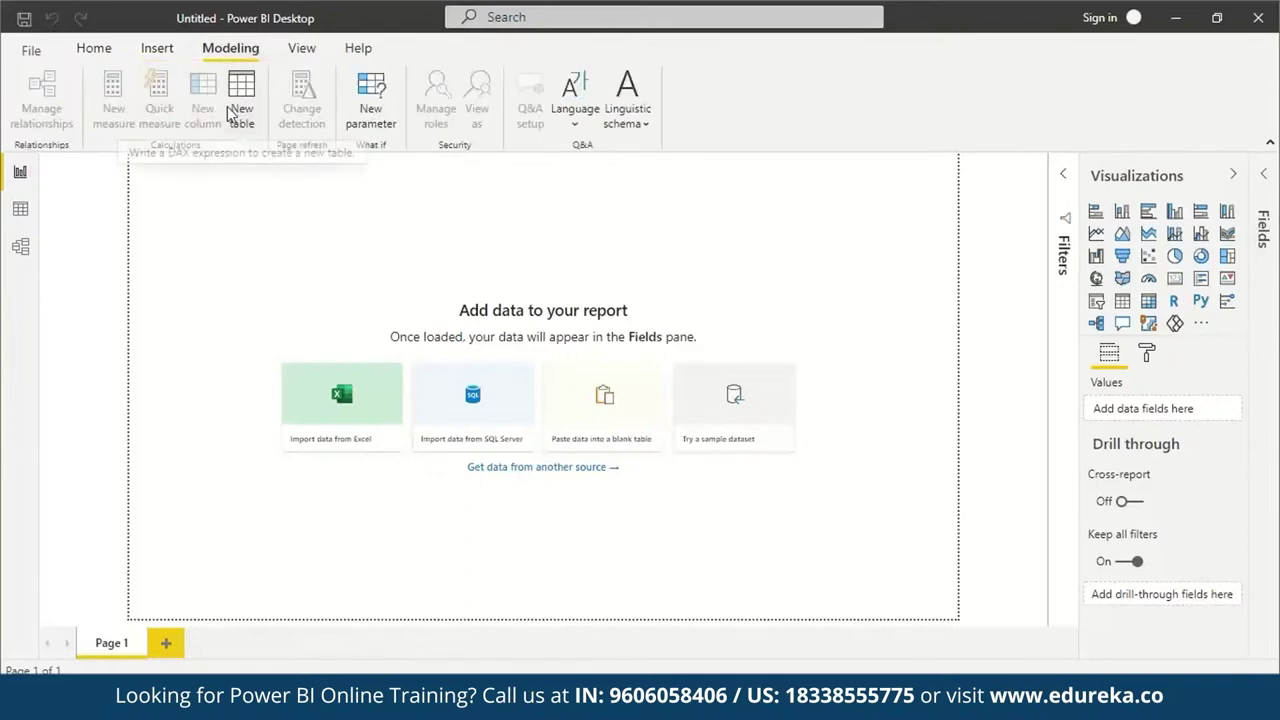
{"action": "left_click", "coordinate": [575, 126]}
{"action": "left_click", "coordinate": [576, 128]}
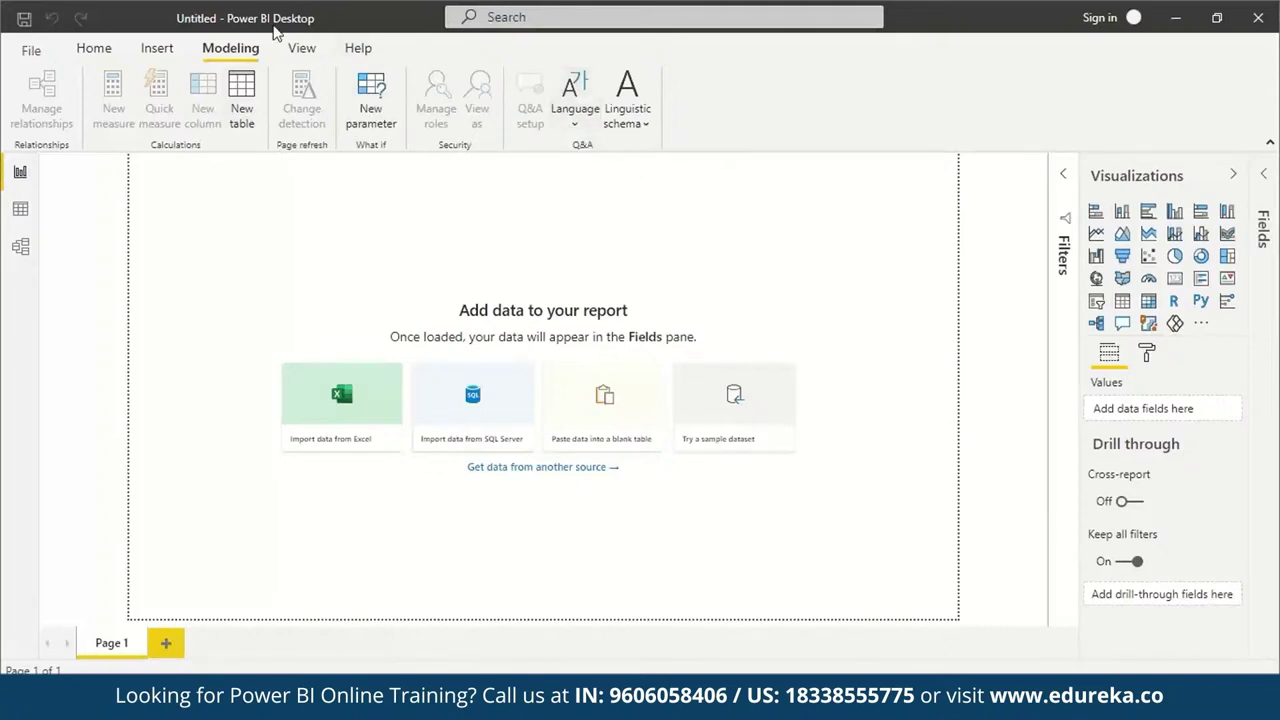
Review the available report themes and the page view options.
{"action": "left_click", "coordinate": [302, 48]}
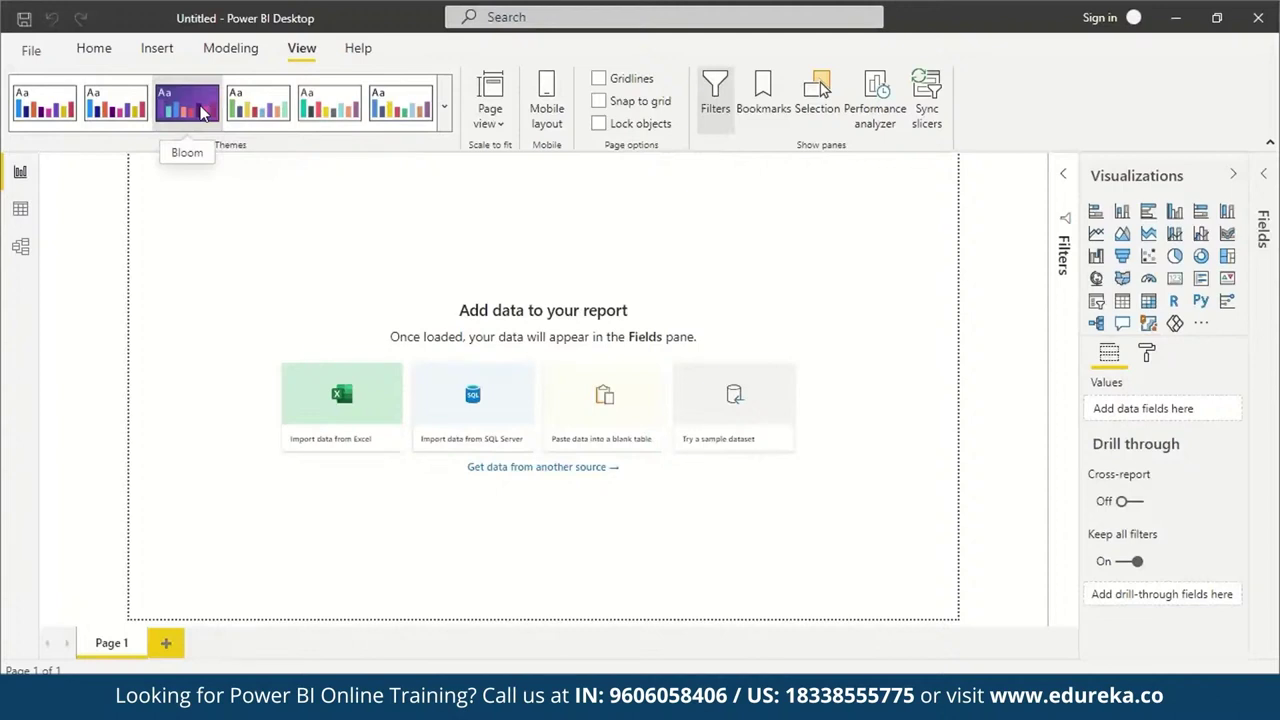
{"action": "left_click", "coordinate": [232, 110]}
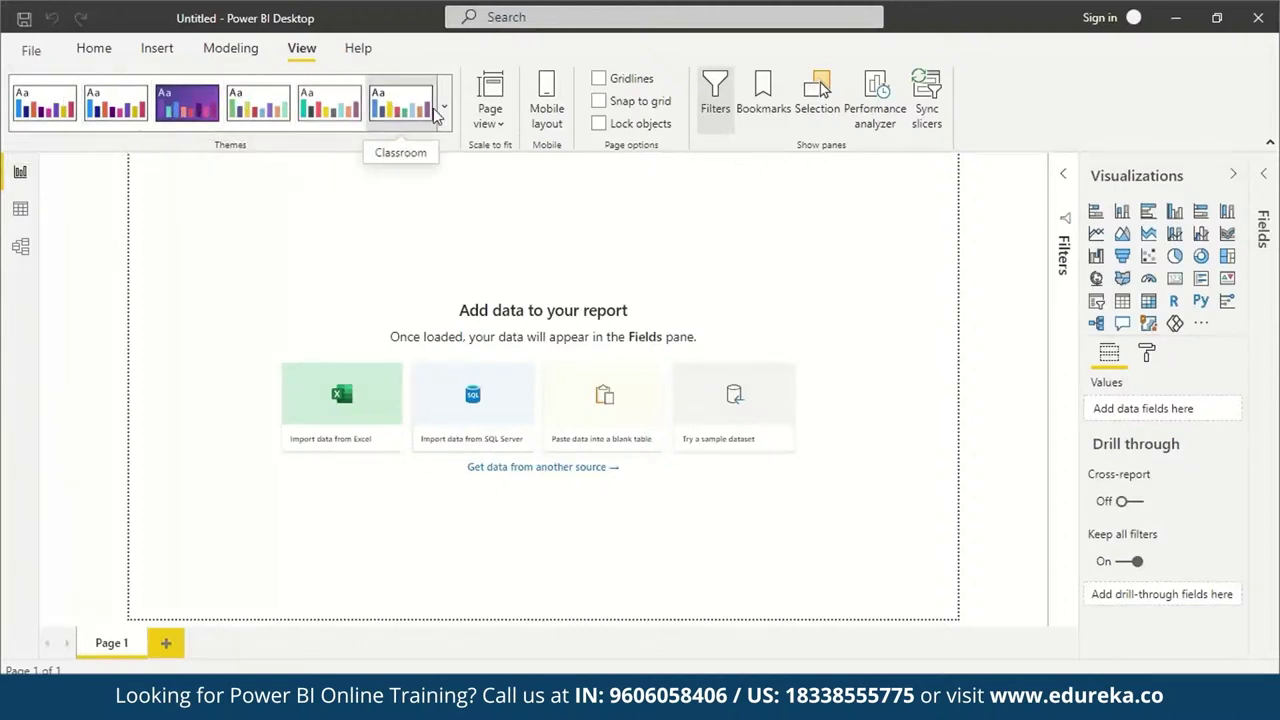
{"action": "left_click", "coordinate": [503, 120]}
{"action": "left_click", "coordinate": [503, 120]}
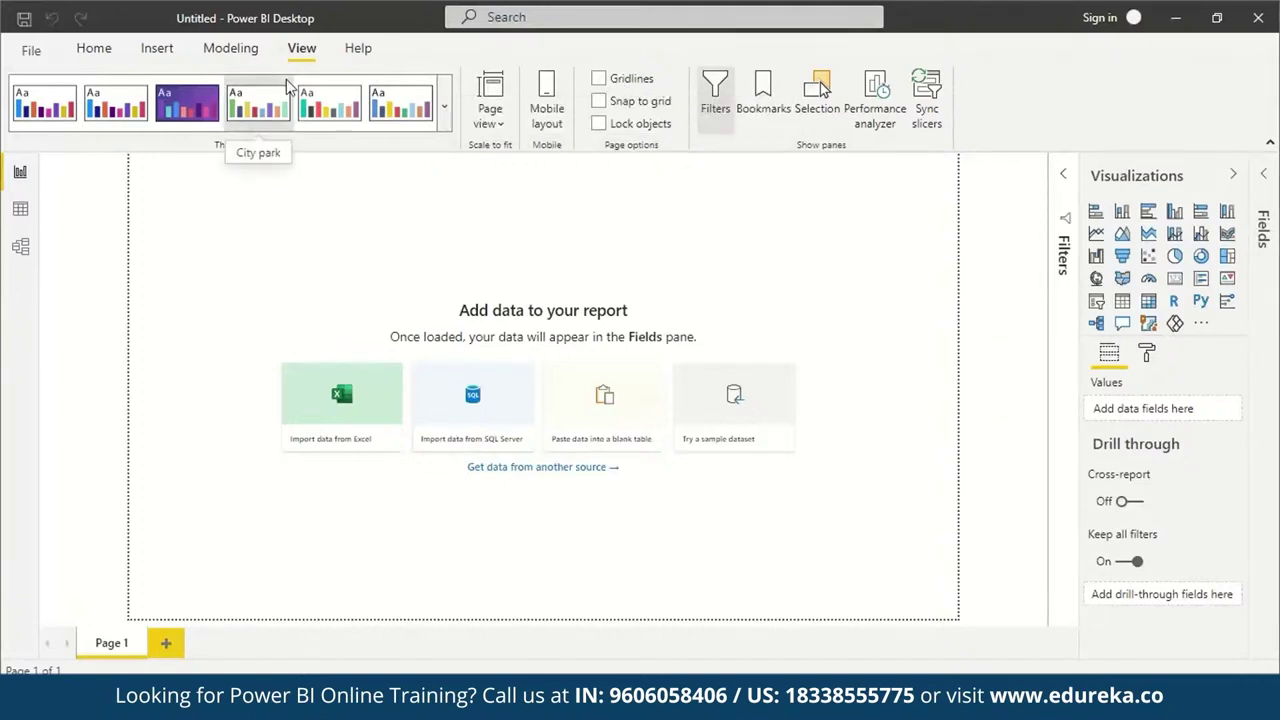
Review the help, community and example resources, and look briefly at the report file options.
{"action": "left_click", "coordinate": [376, 50]}
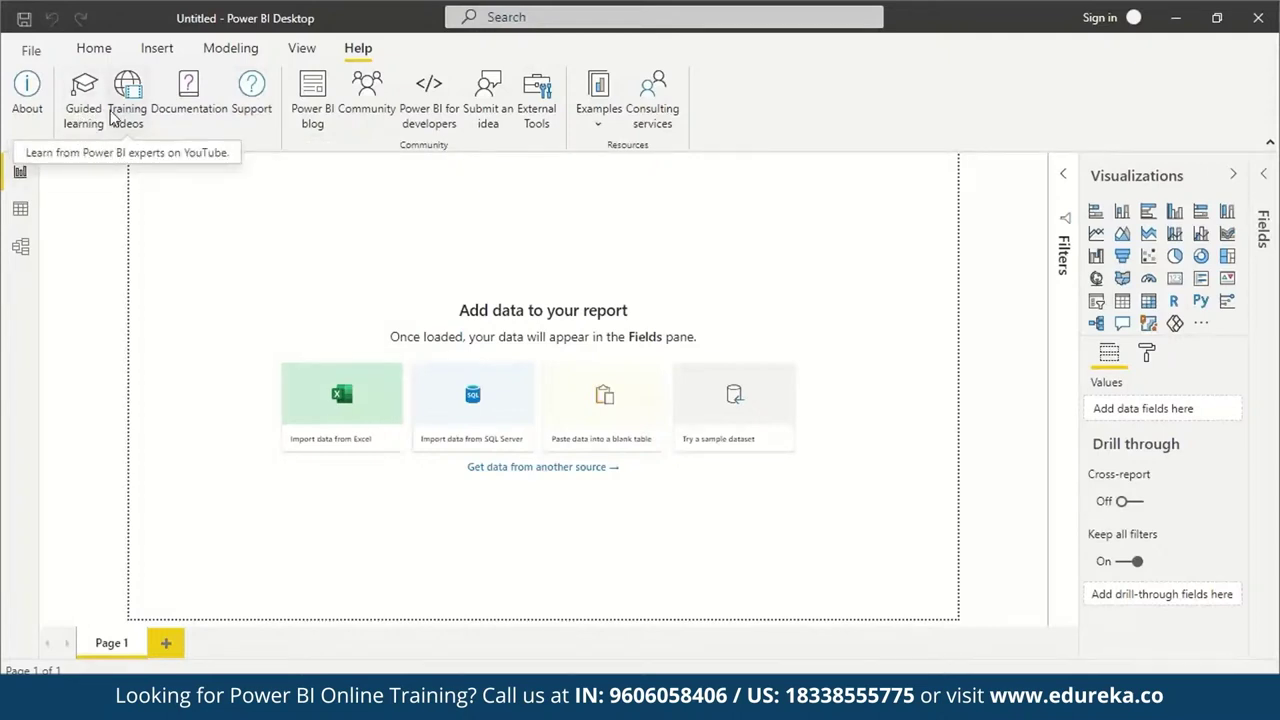
{"action": "left_click", "coordinate": [609, 119]}
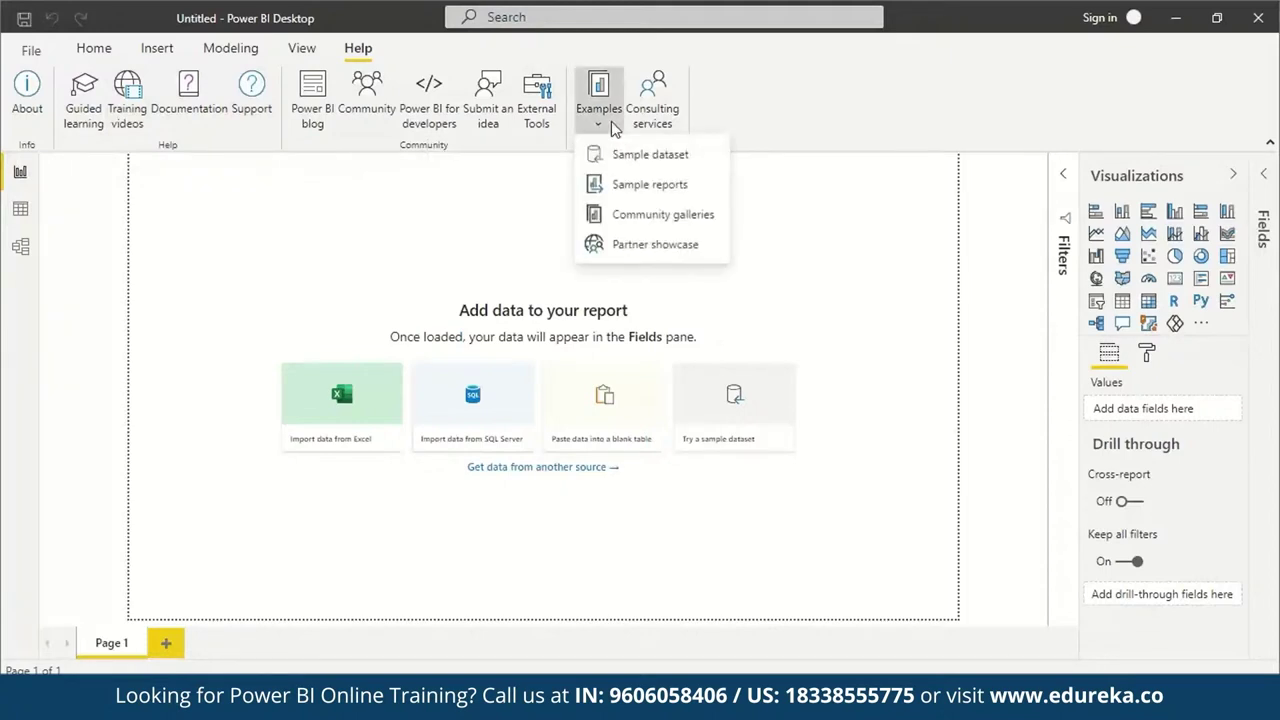
{"action": "left_click", "coordinate": [611, 121]}
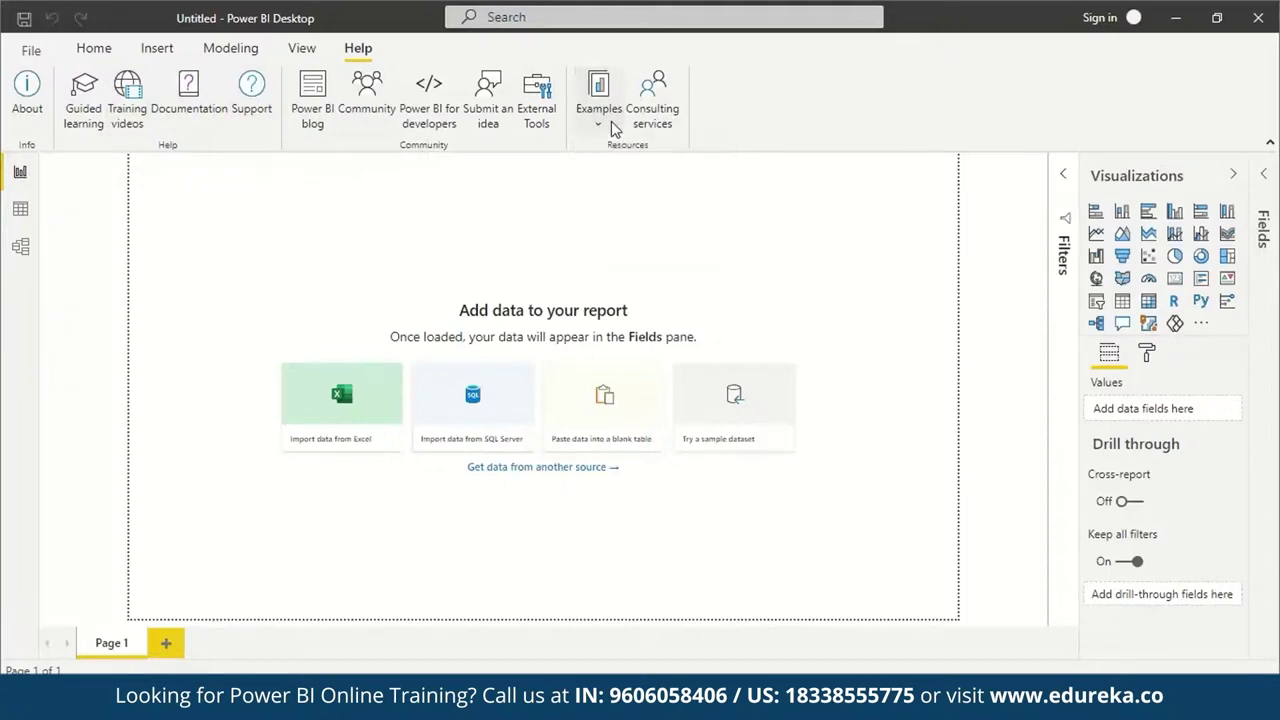
{"action": "left_click", "coordinate": [31, 52]}
{"action": "left_click", "coordinate": [26, 26]}
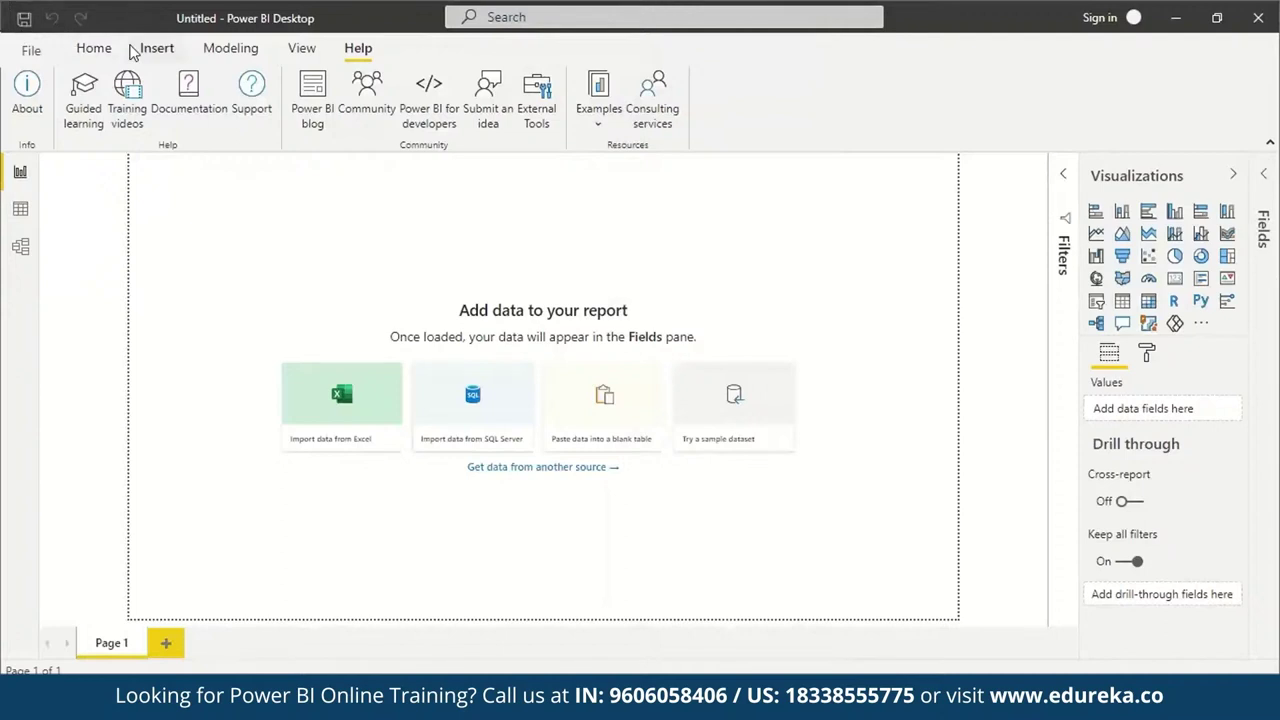
Review the common data sources available for getting data and the recent sources list.
{"action": "left_click", "coordinate": [94, 50]}
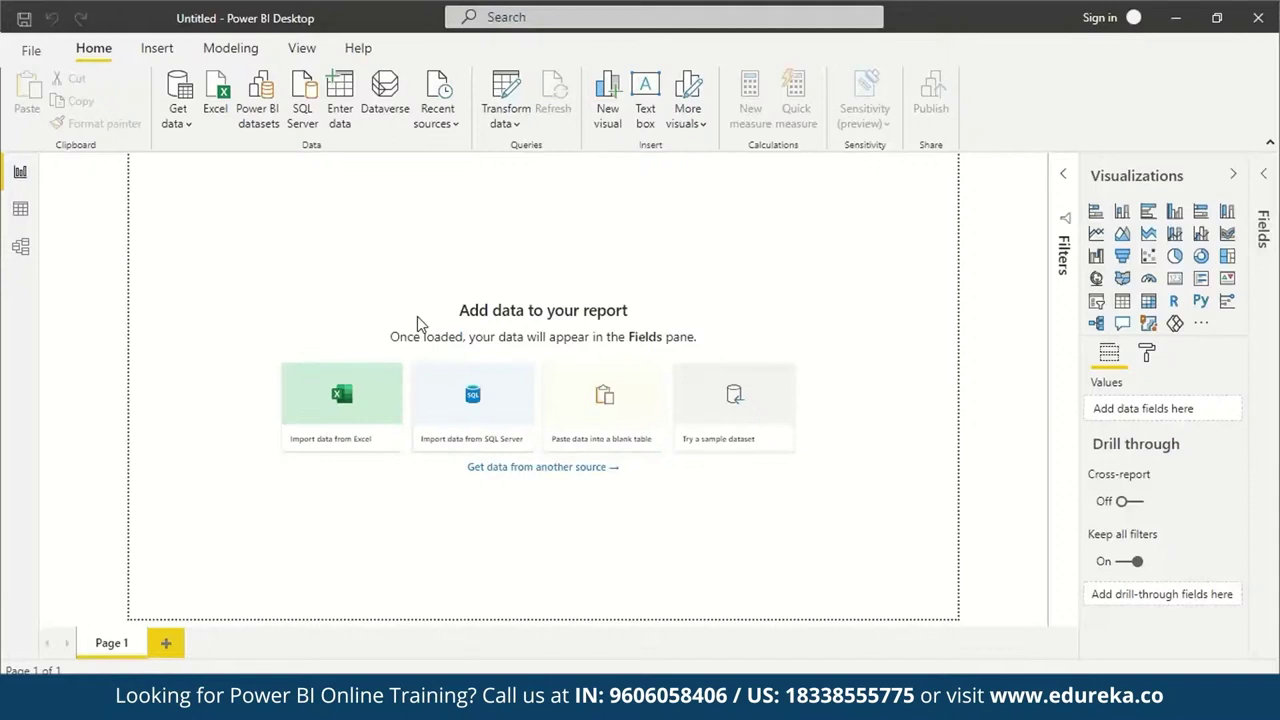
{"action": "left_click", "coordinate": [189, 124]}
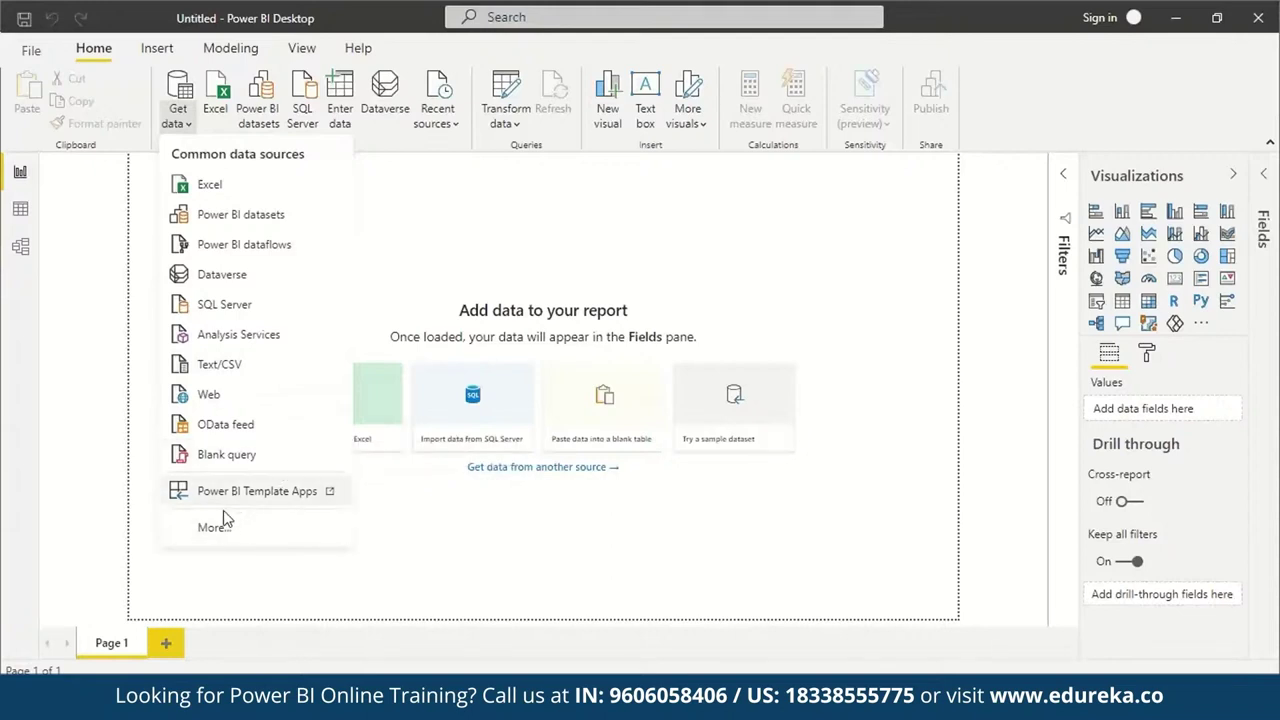
{"action": "left_click", "coordinate": [178, 118]}
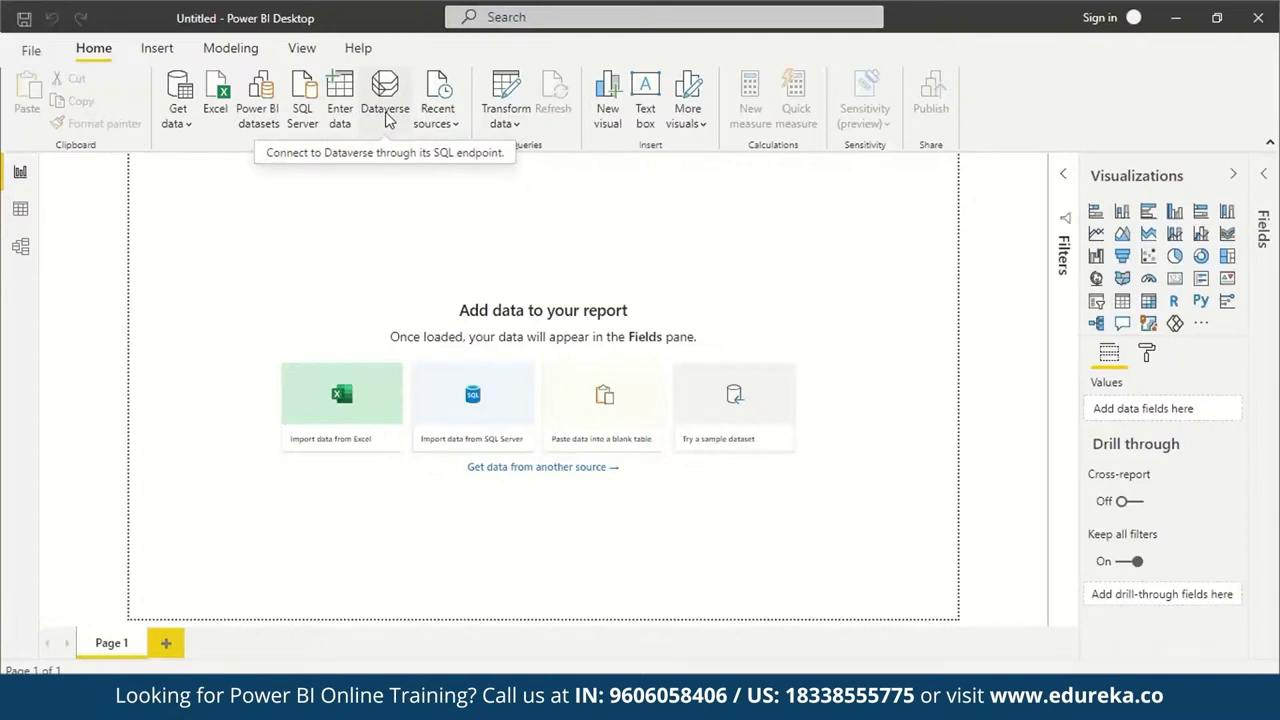
{"action": "left_click", "coordinate": [449, 133]}
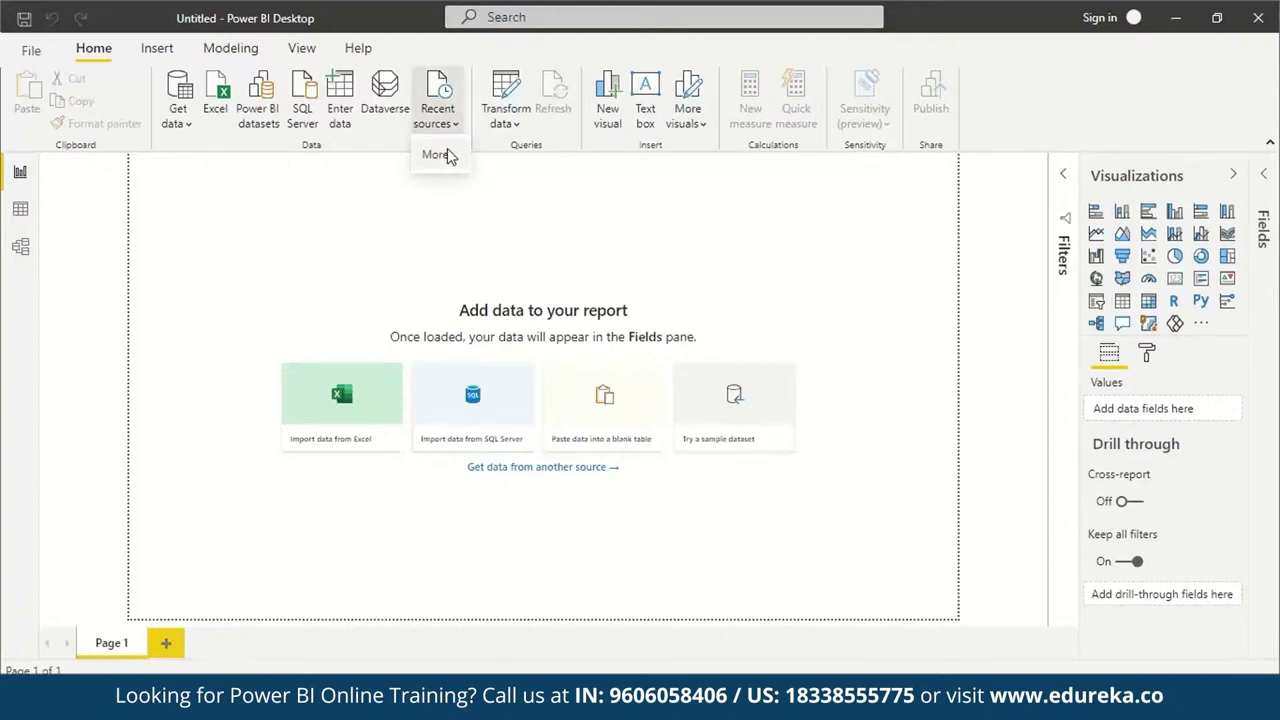
Open the Power Query Editor to view its data transformation commands, and close it.
{"action": "left_click", "coordinate": [517, 126]}
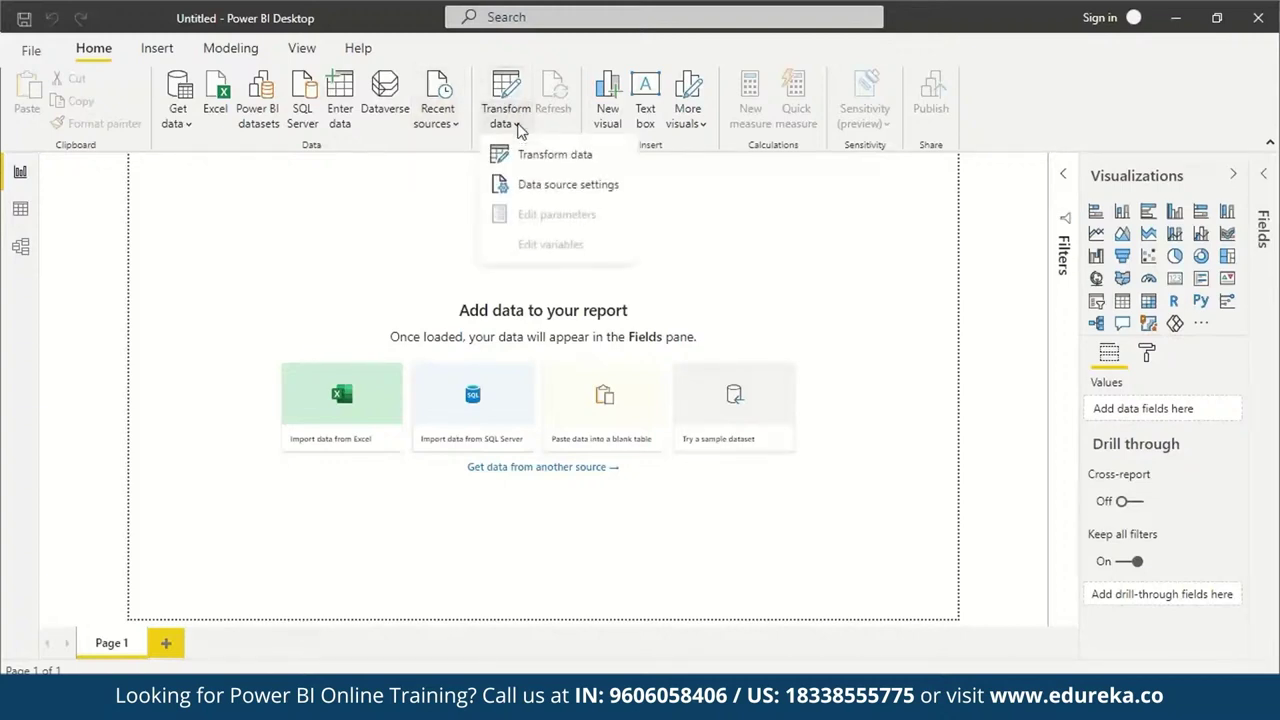
{"action": "left_click", "coordinate": [495, 155]}
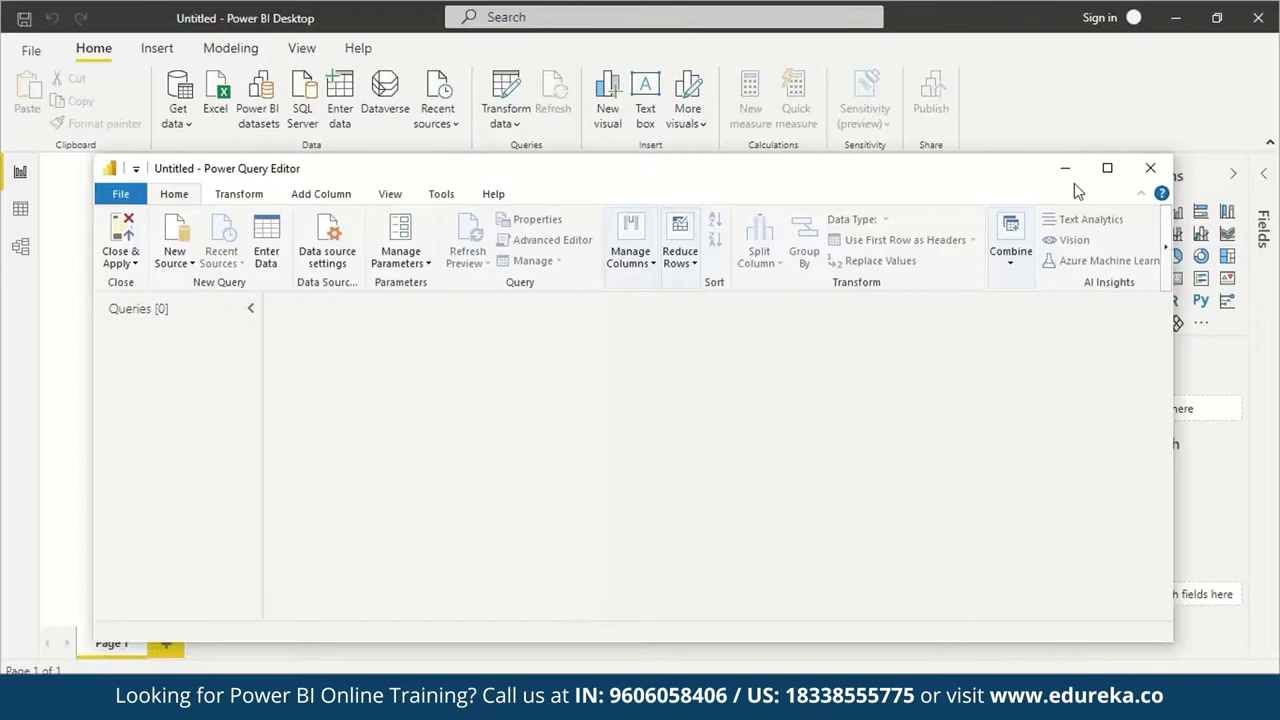
{"action": "left_click", "coordinate": [1152, 168]}
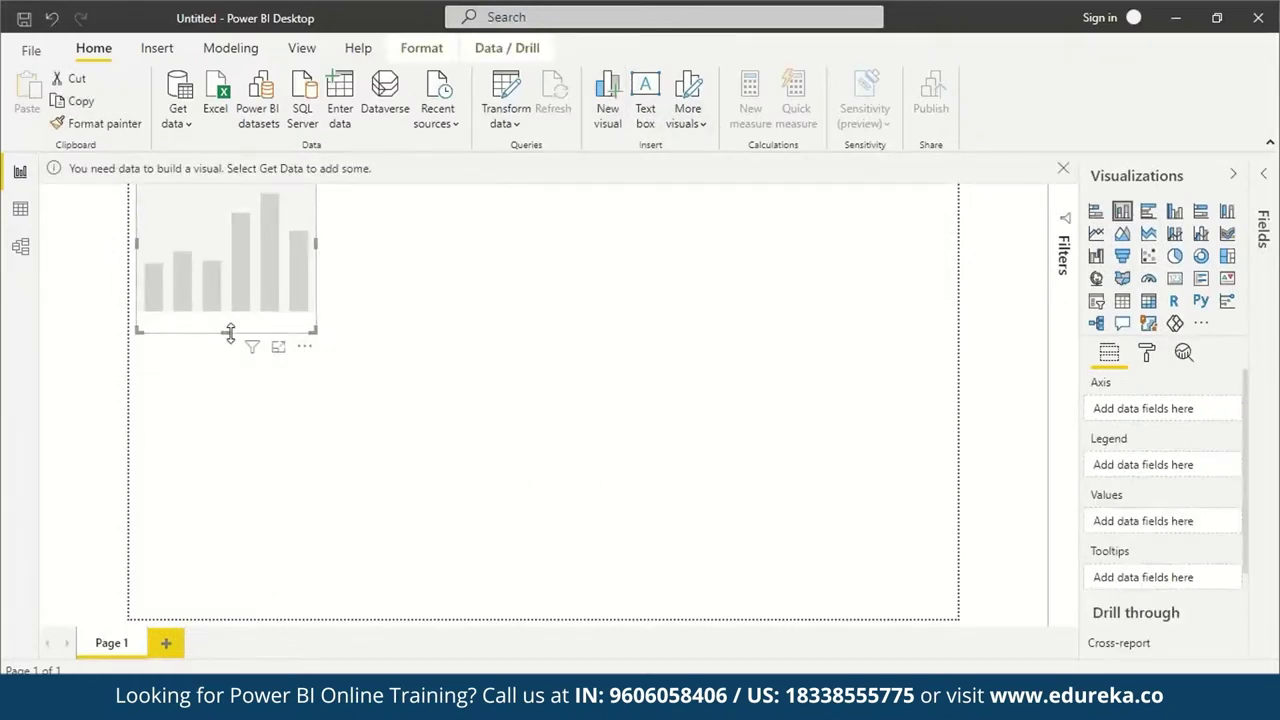
Enlarge the empty column chart placeholder on Page 1, and delete it from the report canvas.
{"action": "left_click_drag", "start_coordinate": [229, 333], "coordinate": [385, 410]}
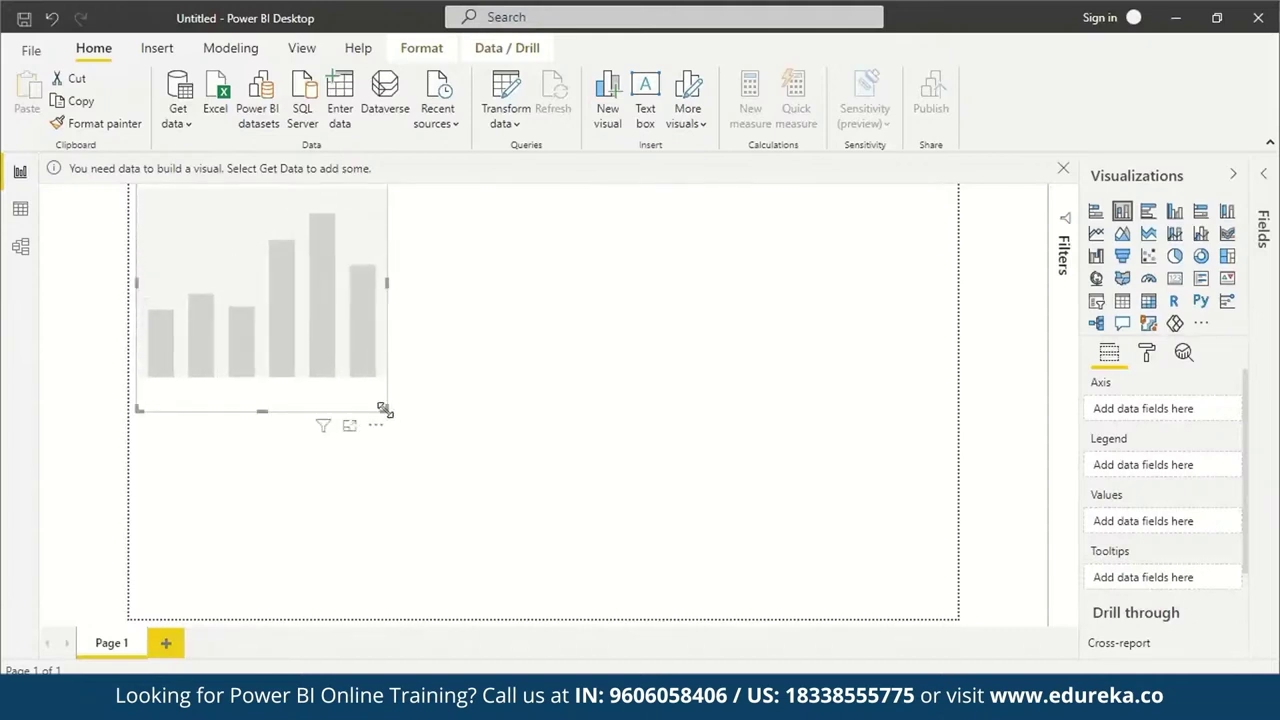
{"action": "key", "text": "Delete"}
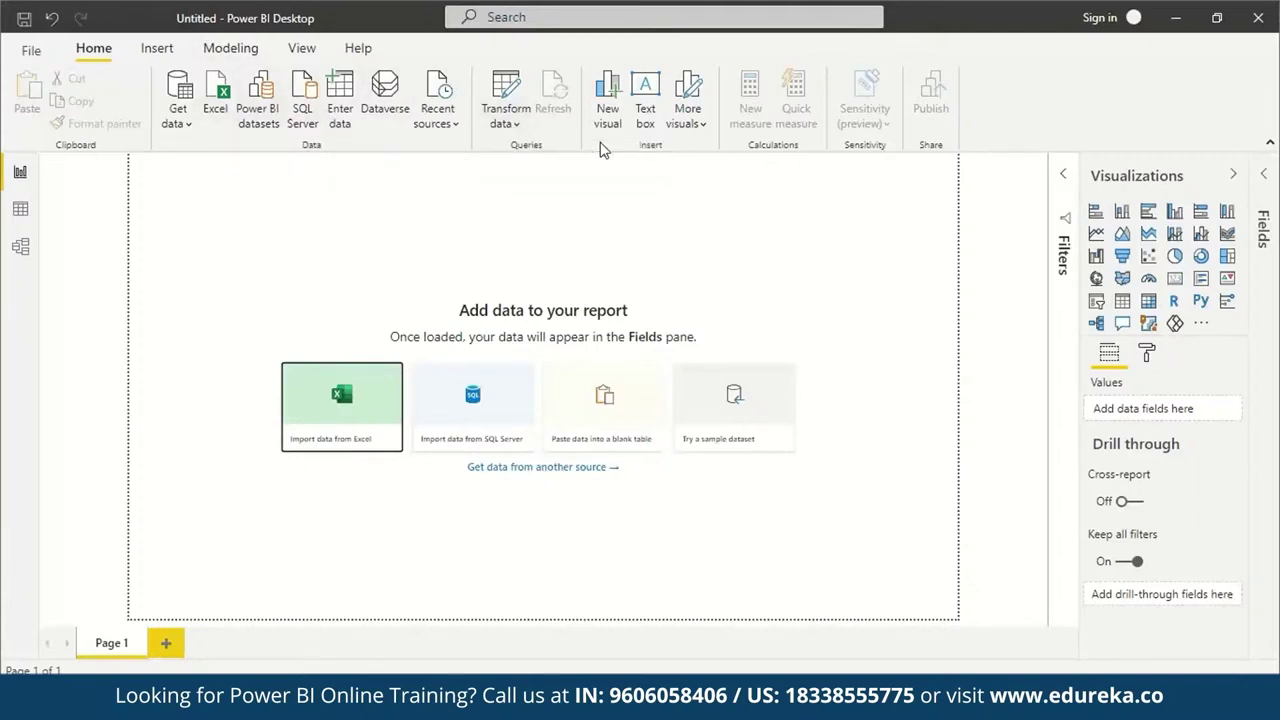
Add three new pages to the report, switching between Page 1 and Page 2 along the way.
{"action": "left_click", "coordinate": [166, 644]}
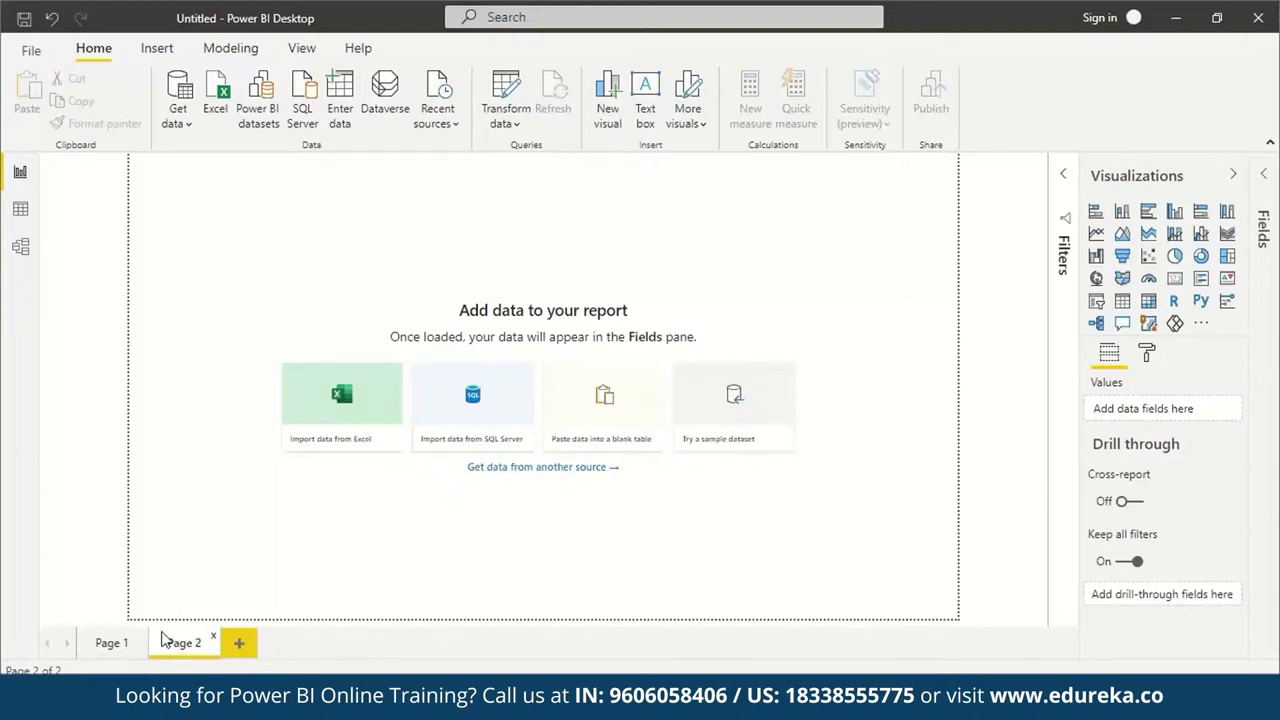
{"action": "left_click", "coordinate": [110, 645]}
{"action": "left_click", "coordinate": [182, 652]}
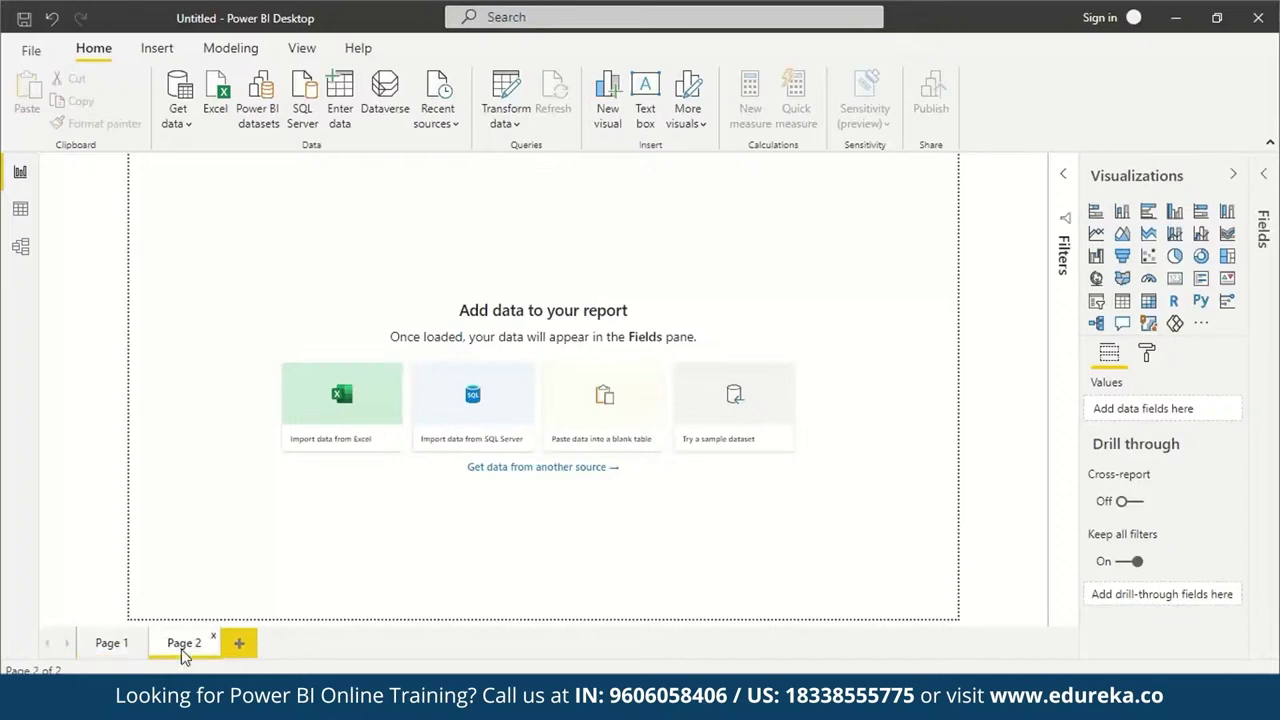
{"action": "left_click", "coordinate": [245, 645]}
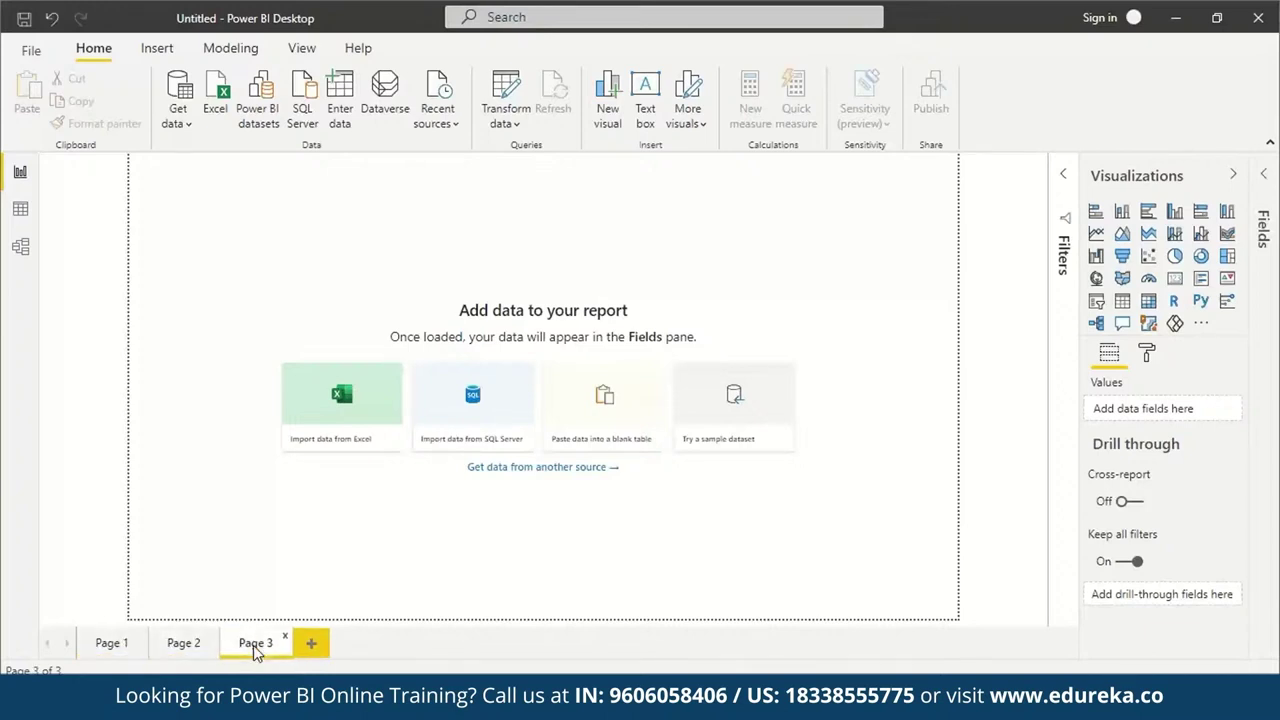
{"action": "left_click", "coordinate": [312, 641]}
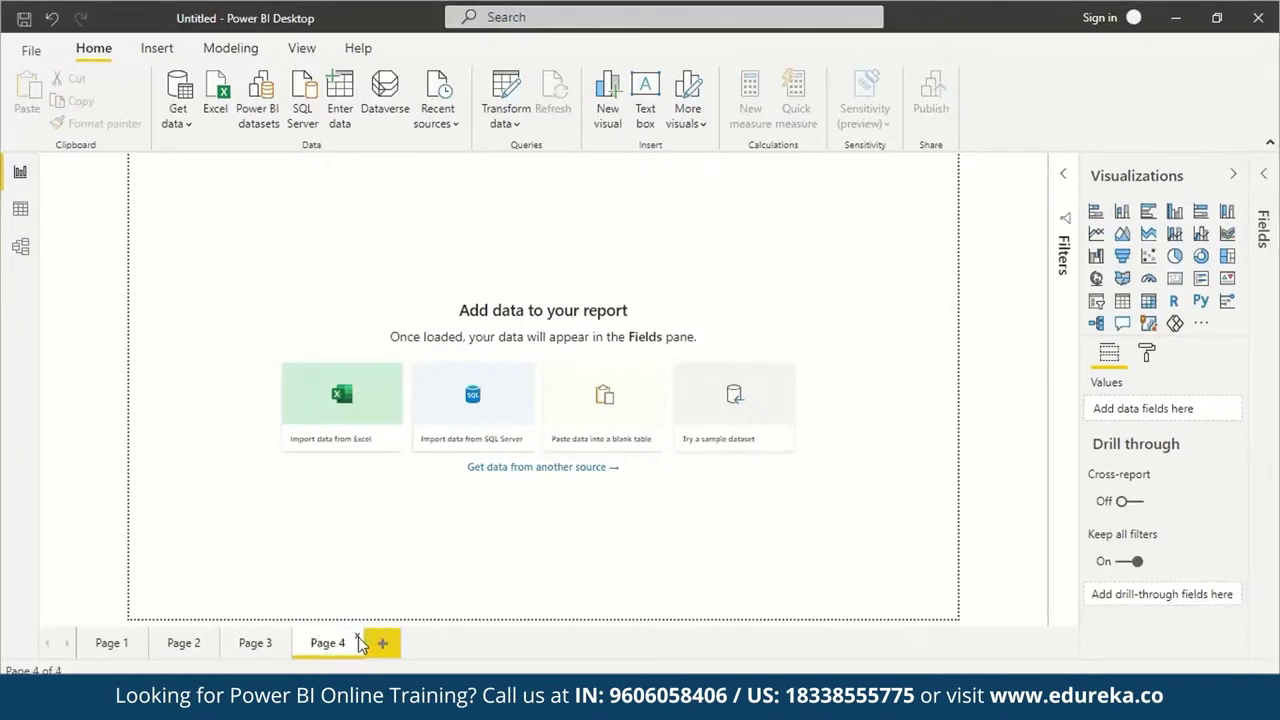
Delete Page 4, Page 3 and Page 2 so that the report keeps only Page 1.
{"action": "left_click", "coordinate": [357, 637]}
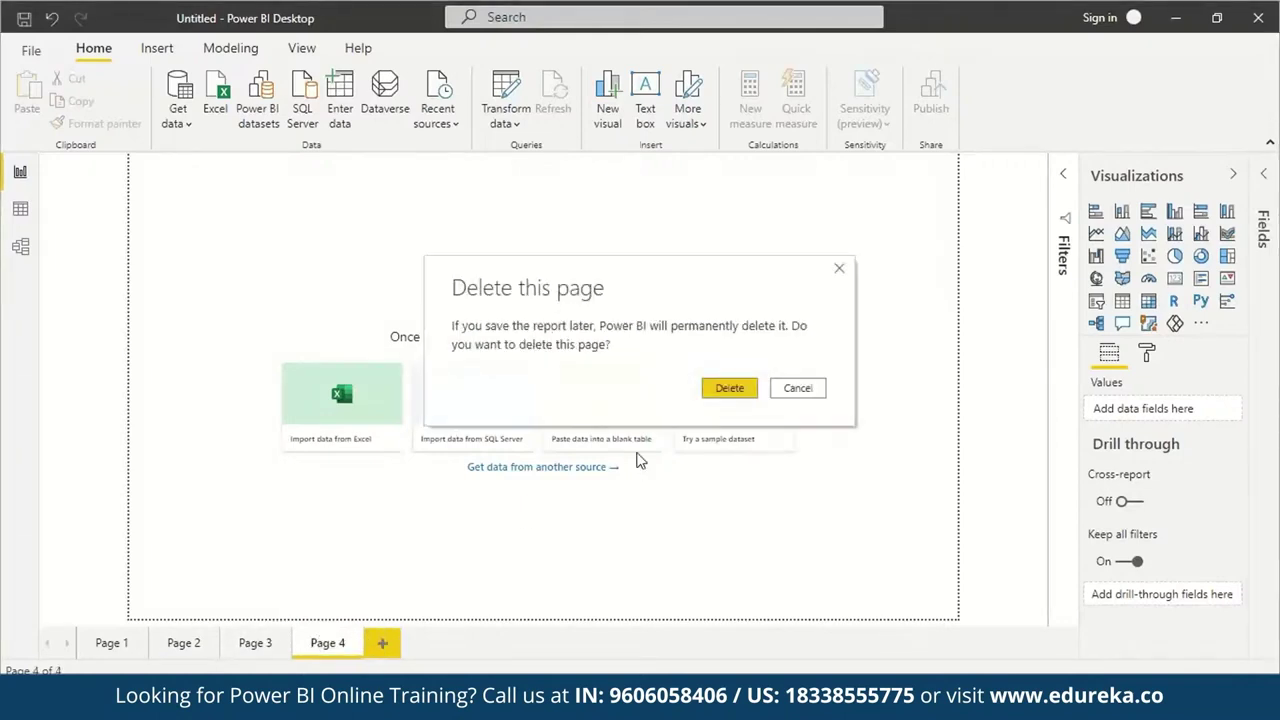
{"action": "left_click", "coordinate": [729, 390]}
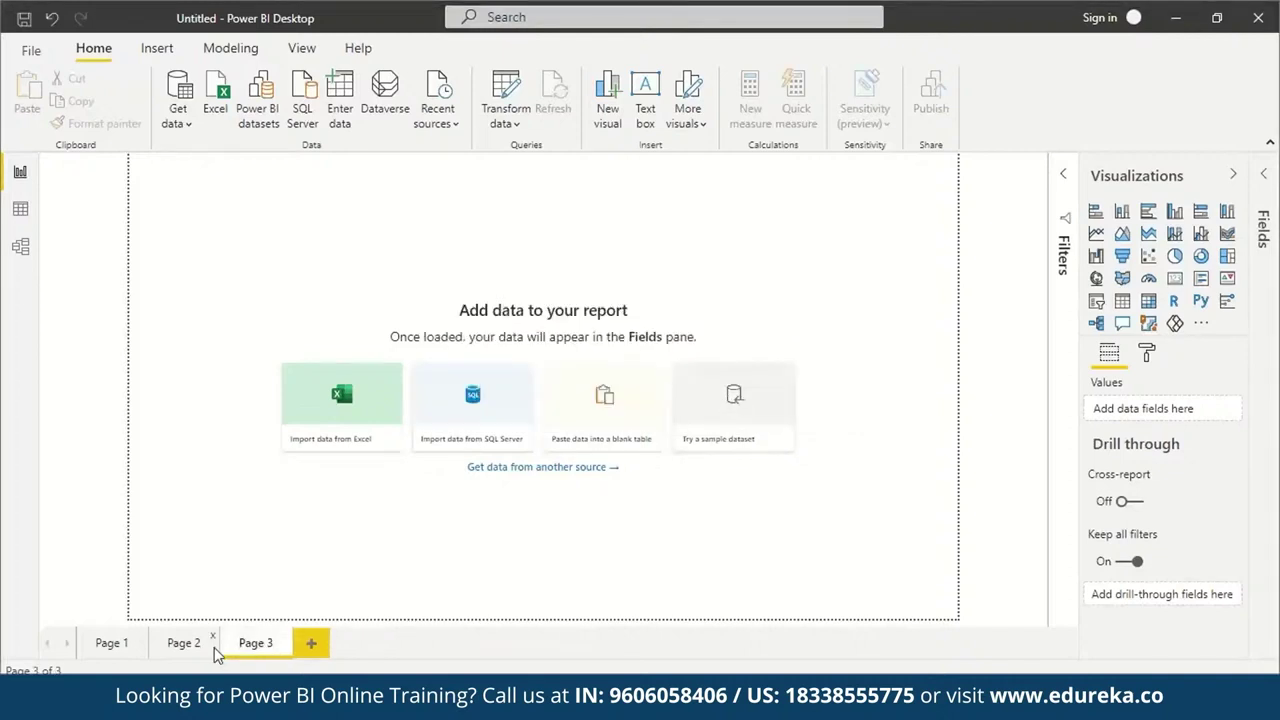
{"action": "left_click", "coordinate": [297, 637]}
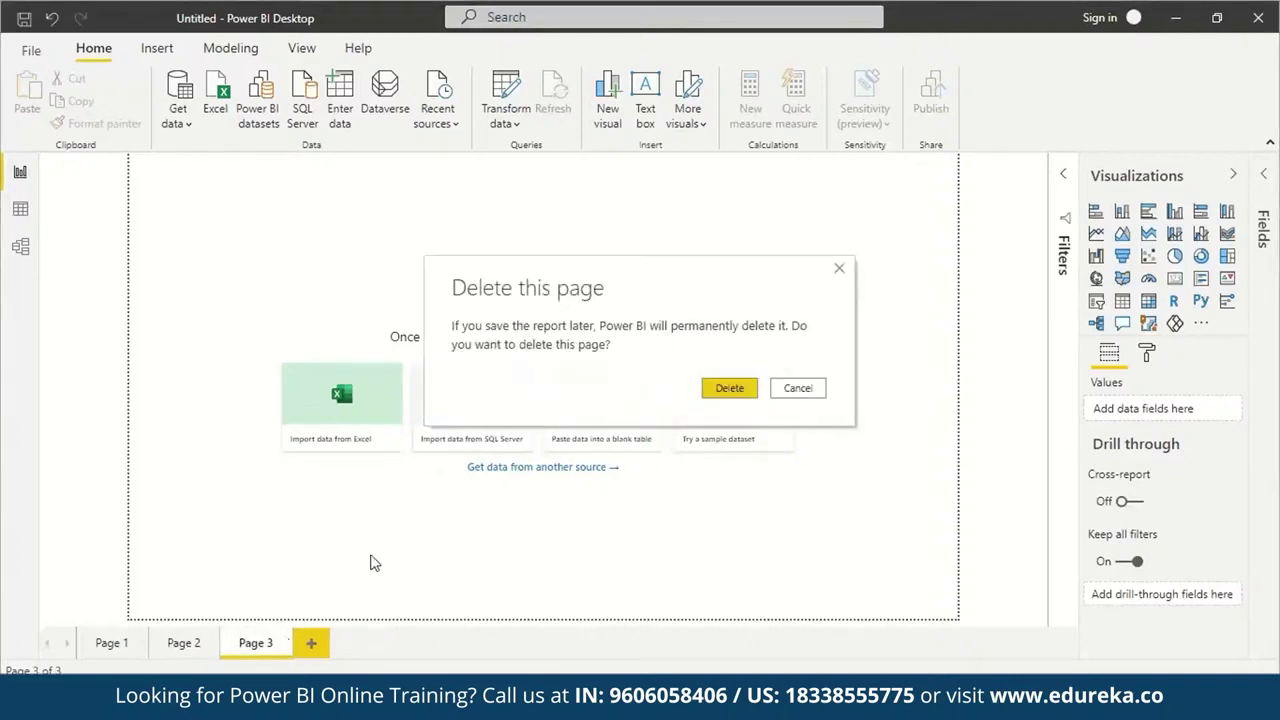
{"action": "left_click", "coordinate": [730, 389]}
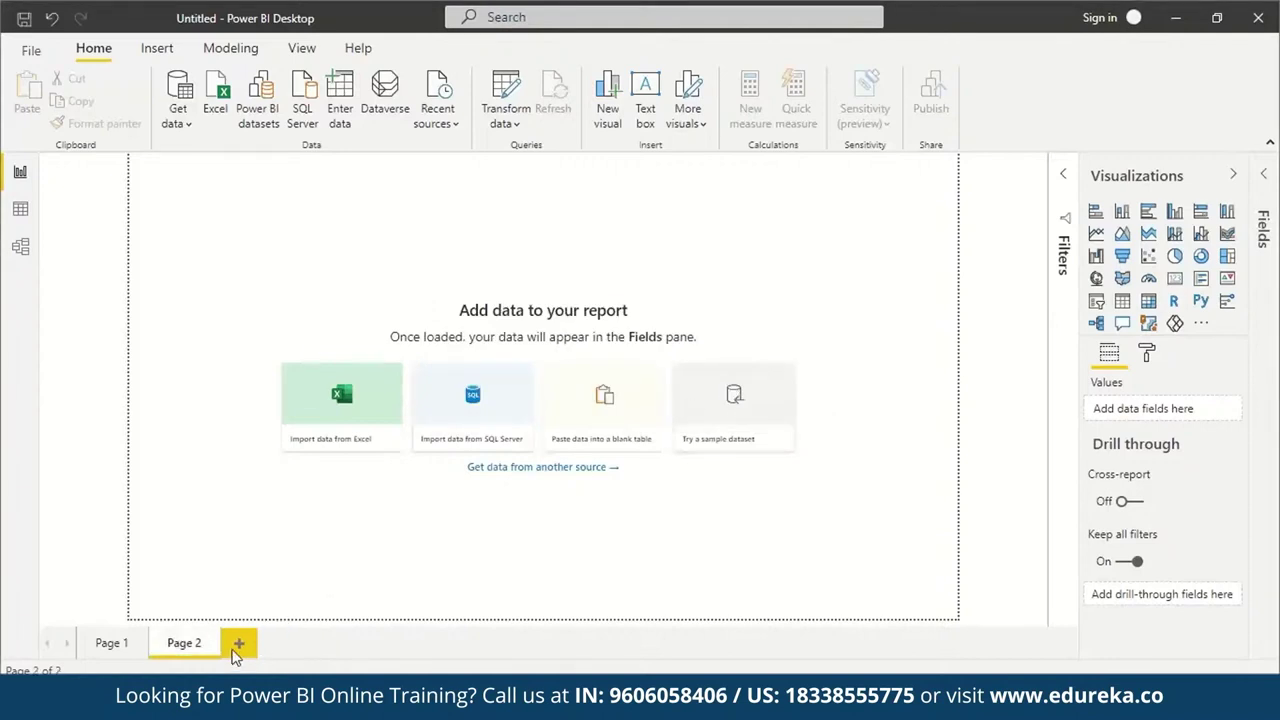
{"action": "left_click", "coordinate": [214, 638]}
{"action": "left_click", "coordinate": [731, 392]}
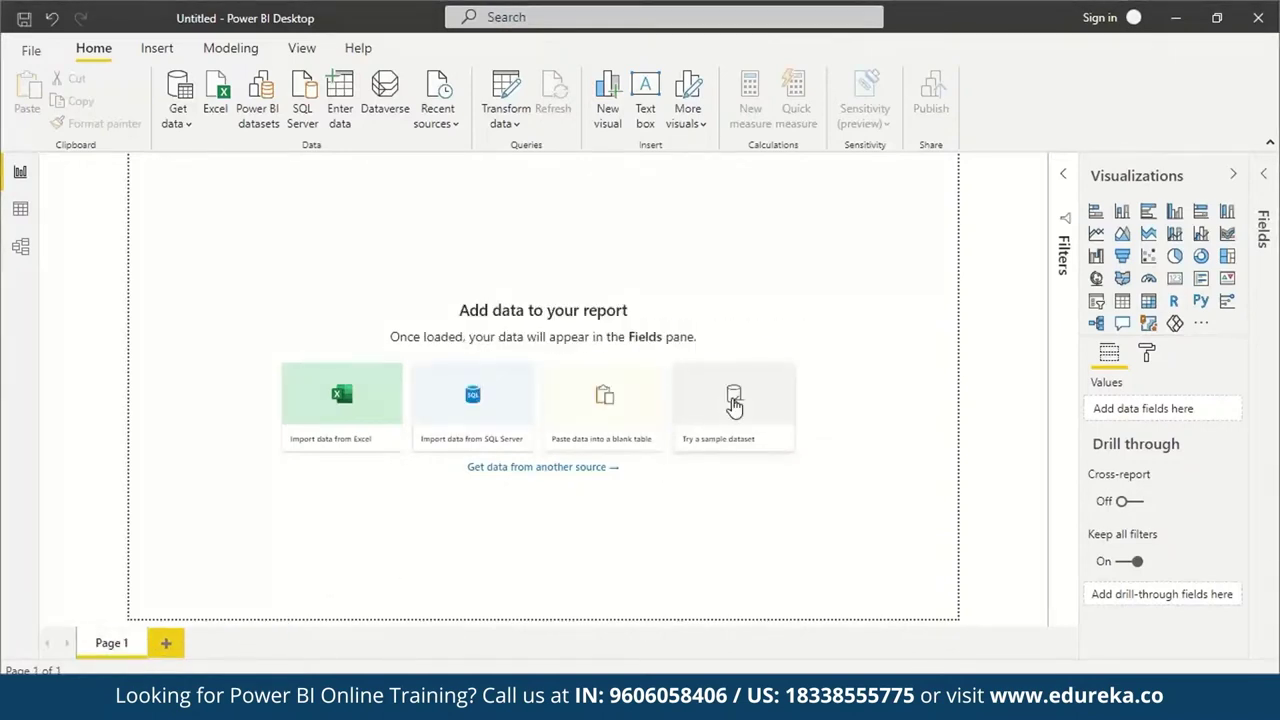
Expand the Filters and Fields panes beside the report canvas.
{"action": "left_click", "coordinate": [1062, 178]}
{"action": "left_click", "coordinate": [1260, 175]}
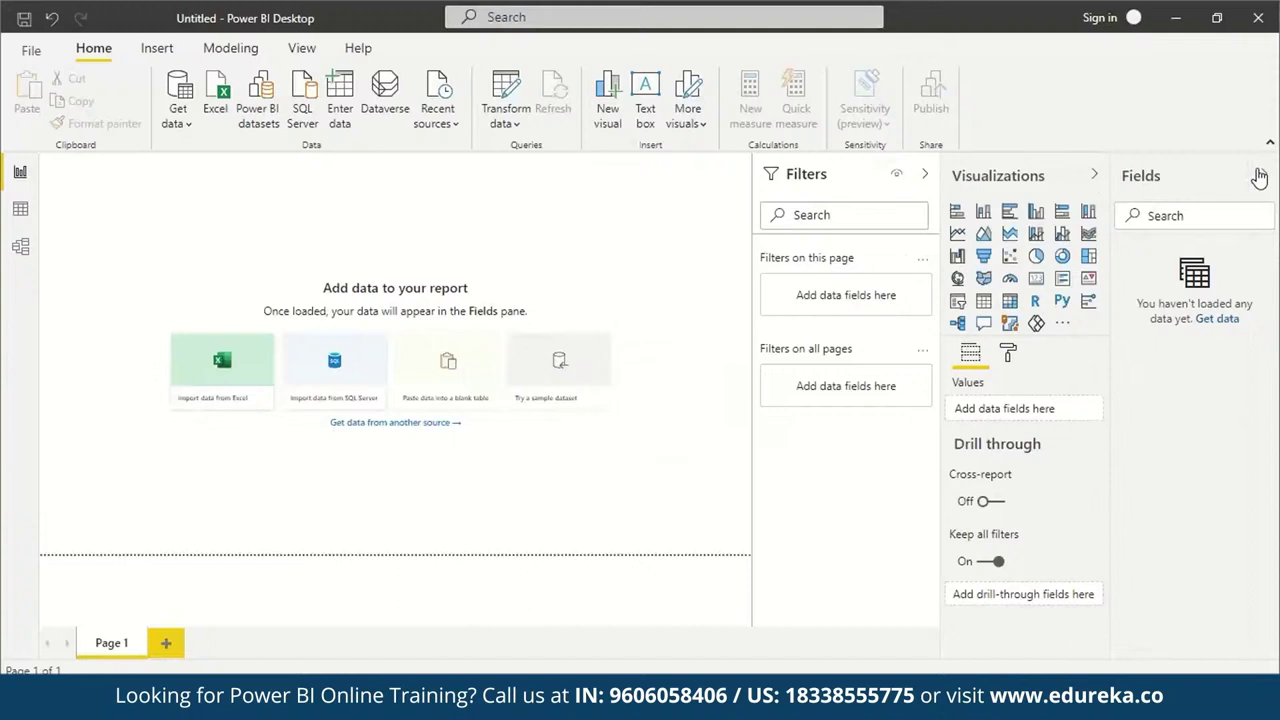
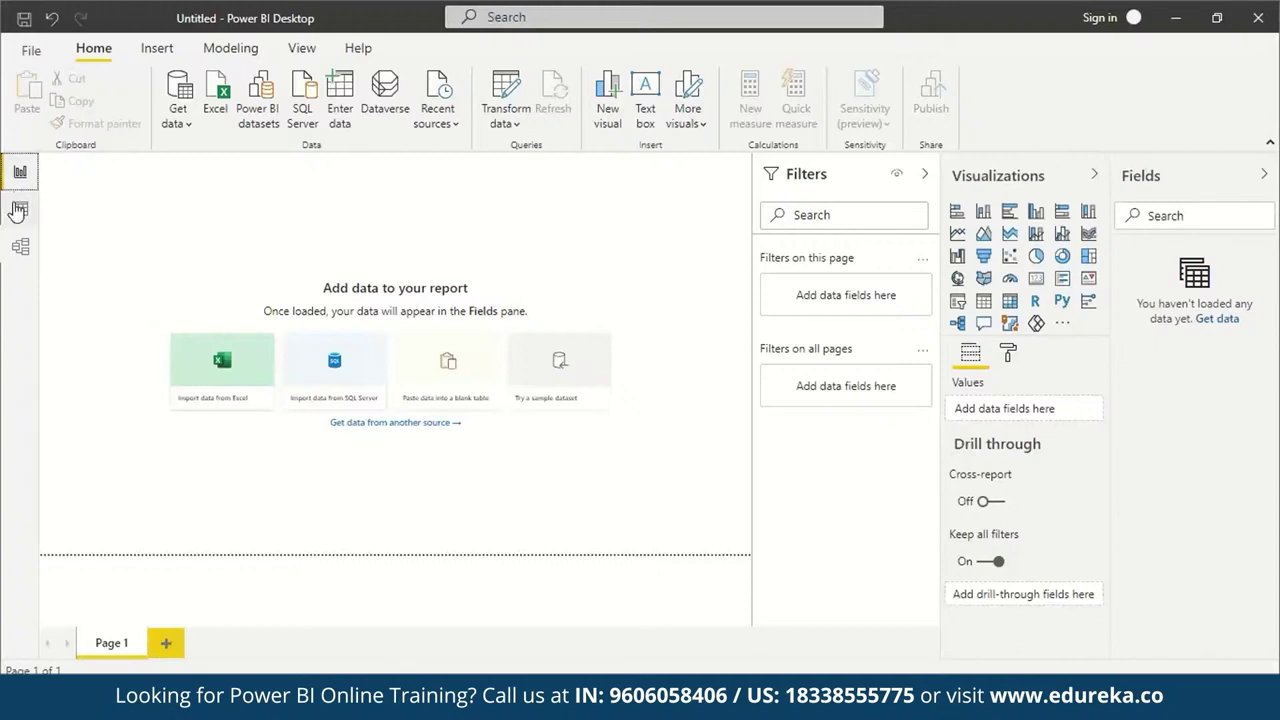
Look through the Data view and the Model view, and return to the Report view.
{"action": "left_click", "coordinate": [22, 207]}
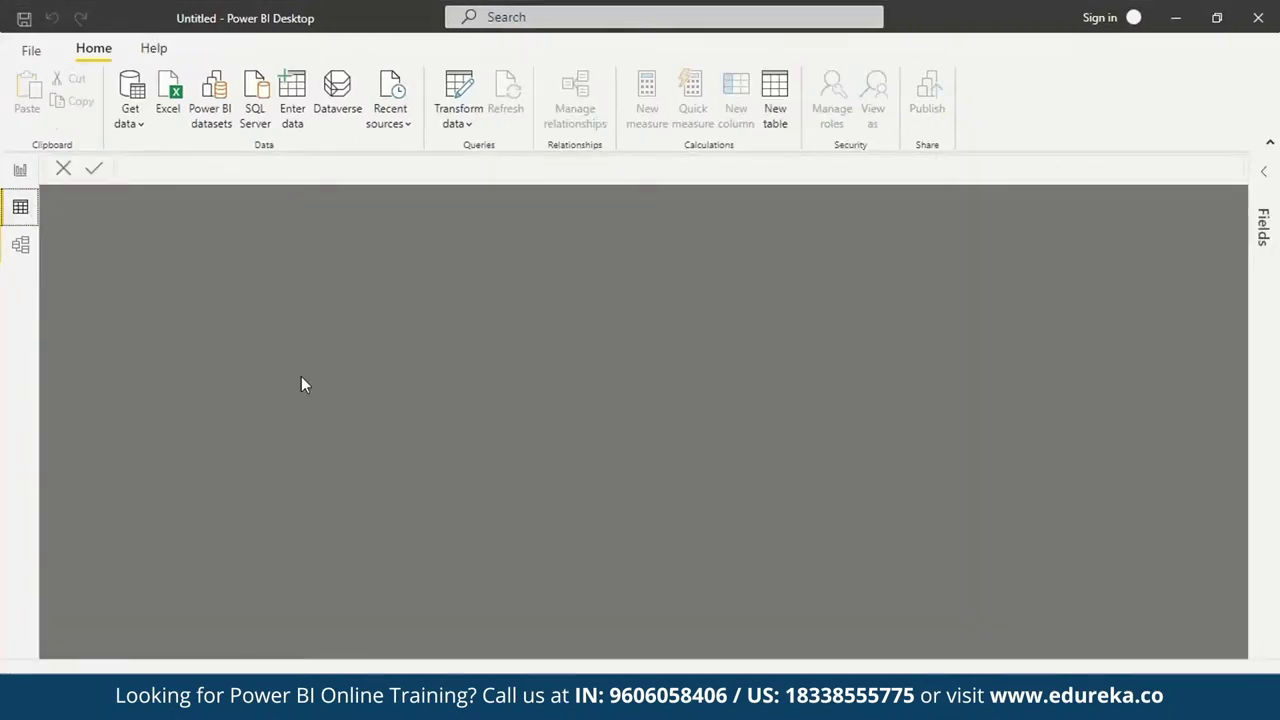
{"action": "left_click", "coordinate": [25, 256]}
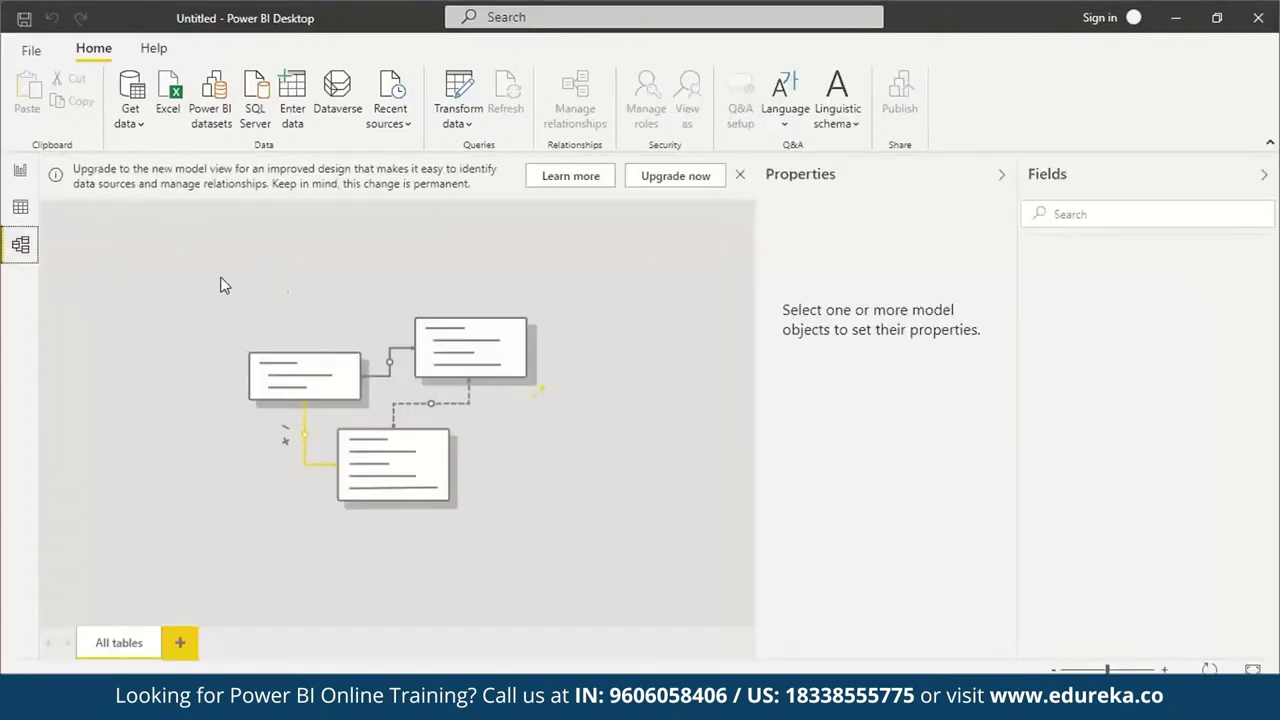
{"action": "left_click", "coordinate": [23, 171]}
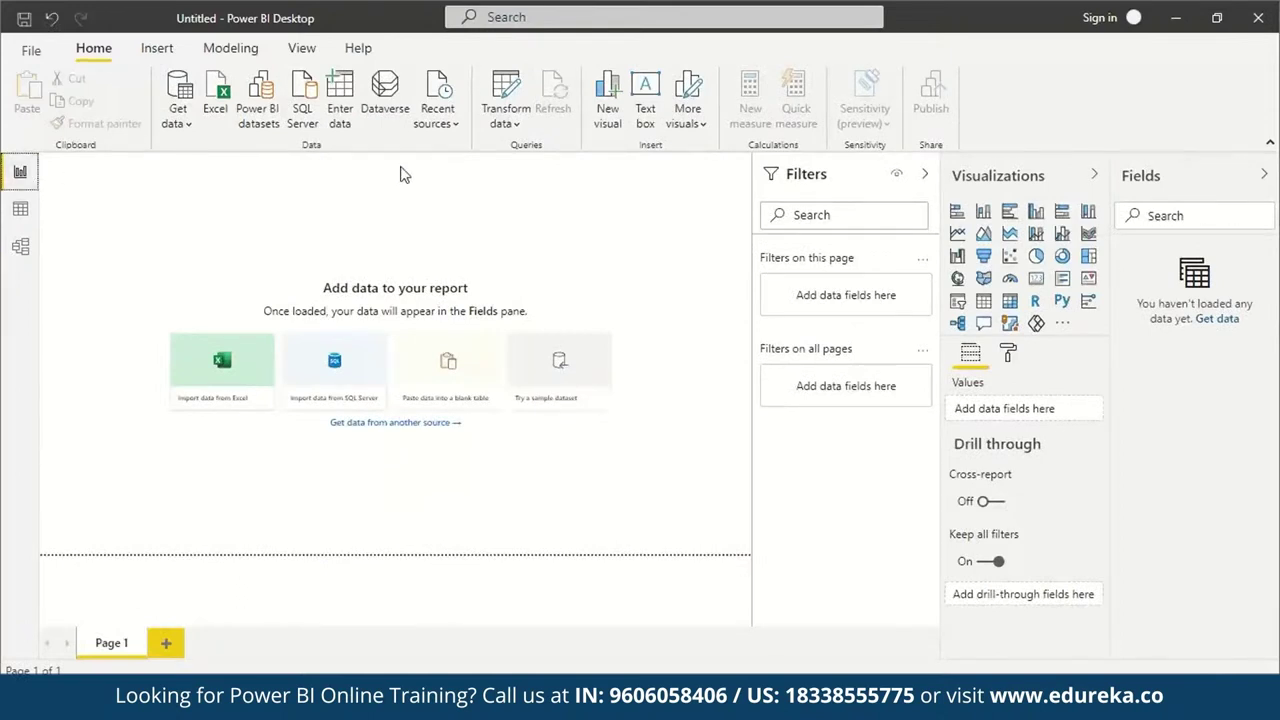
{"action": "left_click", "coordinate": [19, 212]}
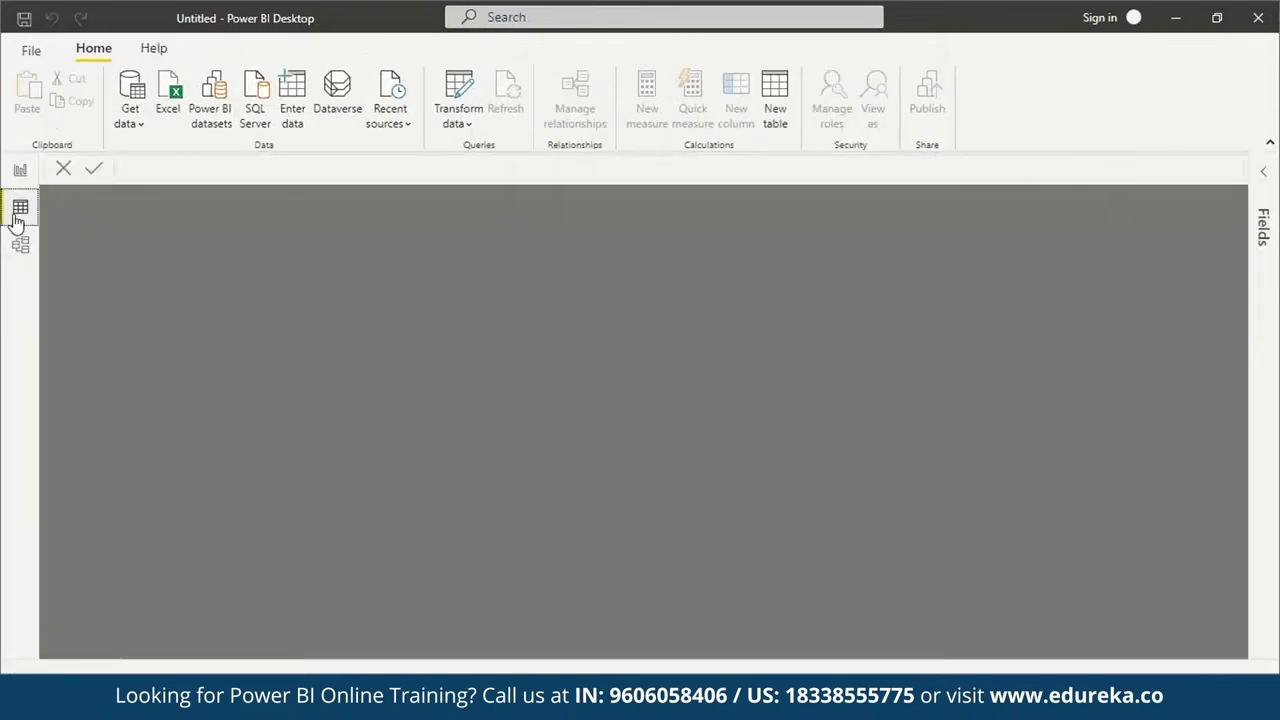
{"action": "left_click", "coordinate": [22, 247]}
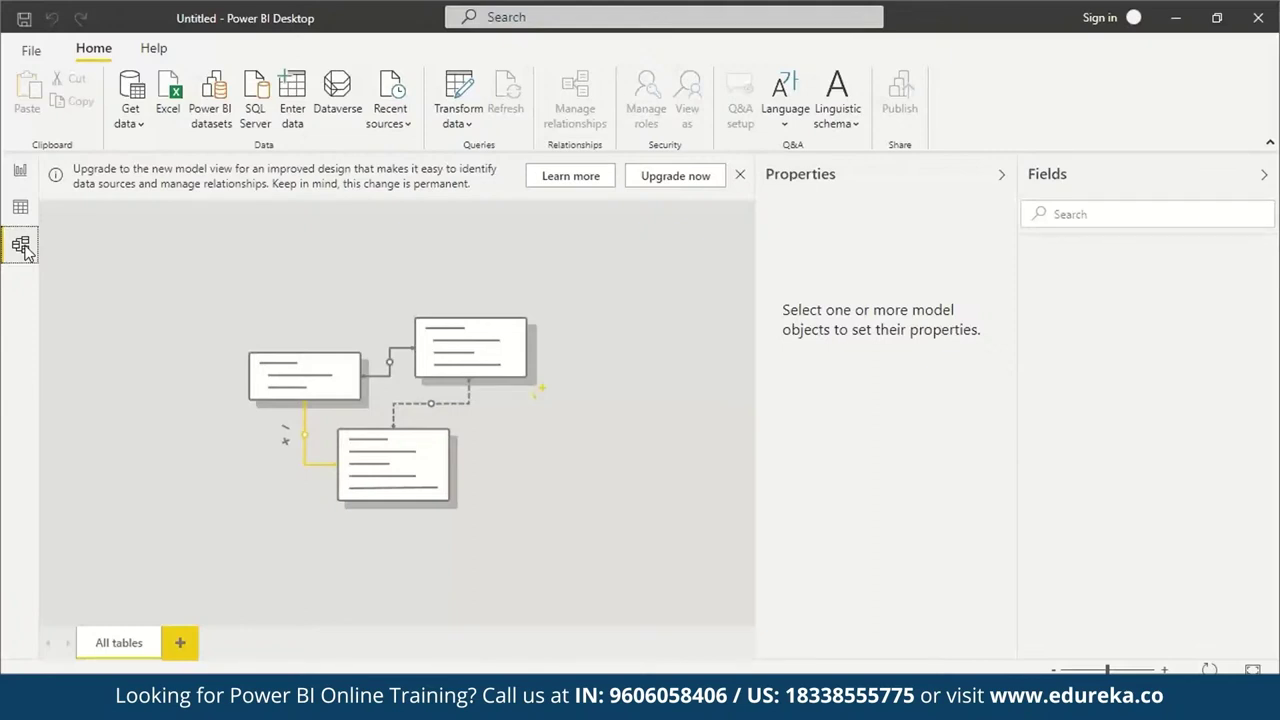
{"action": "left_click", "coordinate": [19, 172]}
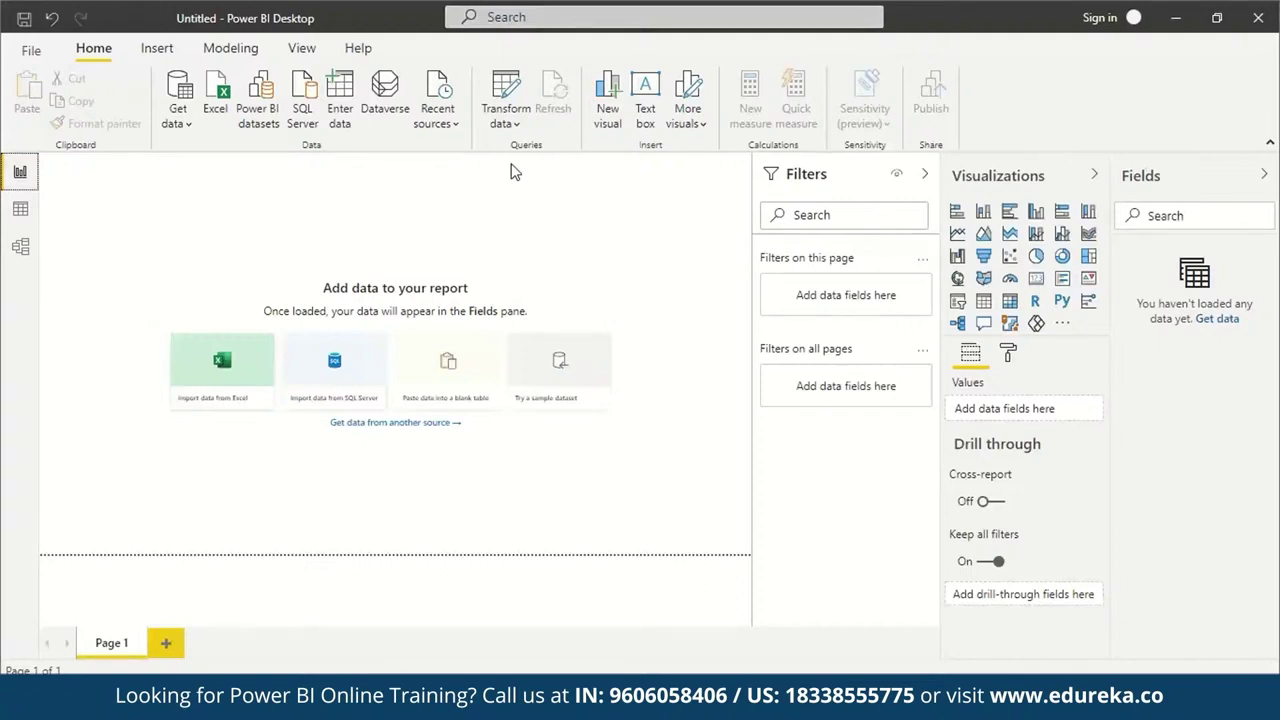
Switch to a maximized Google Chrome window, search Google for kaggle and open the Kaggle website.
{"action": "left_click", "coordinate": [1177, 17]}
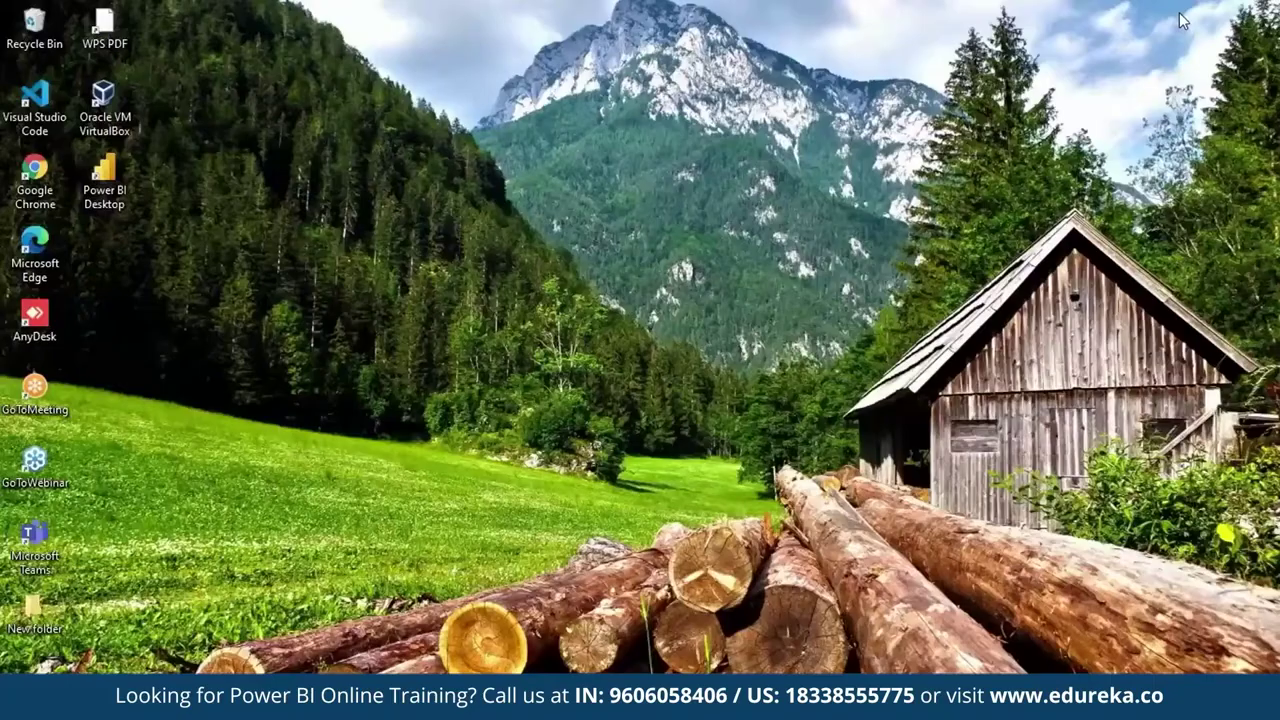
{"action": "double_click", "coordinate": [43, 180]}
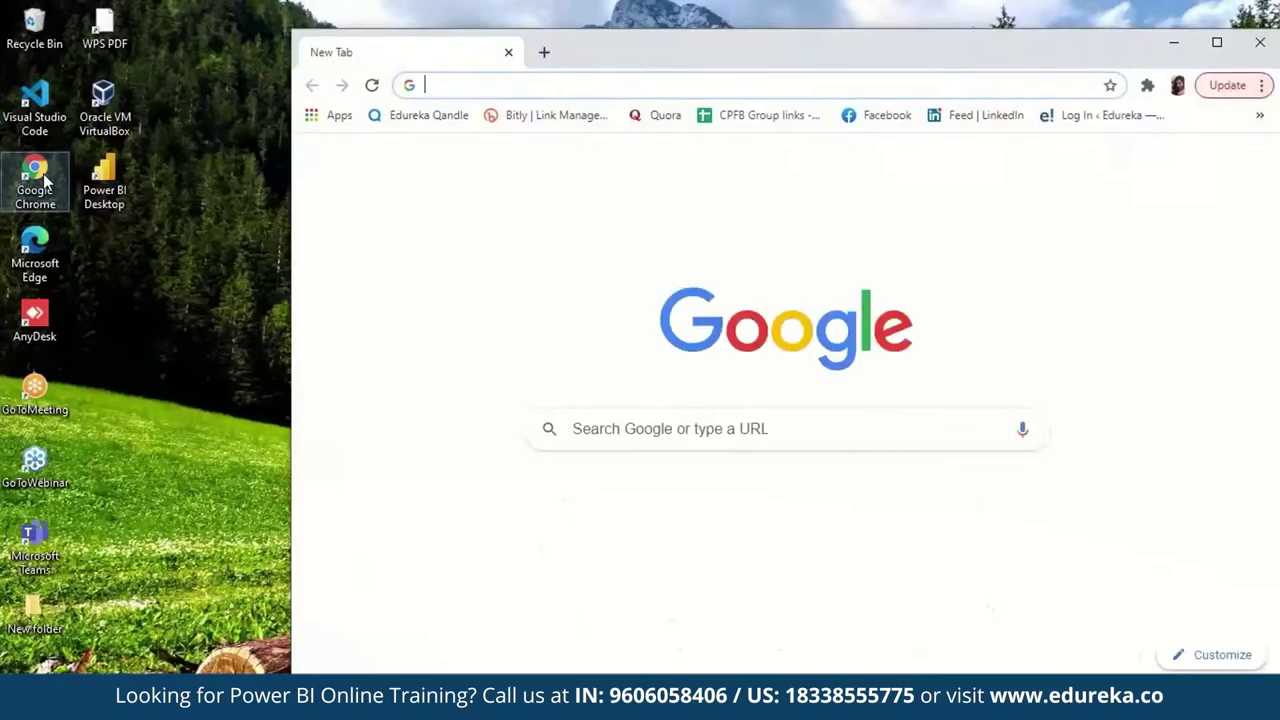
{"action": "left_click", "coordinate": [1218, 44]}
{"action": "left_click", "coordinate": [769, 406]}
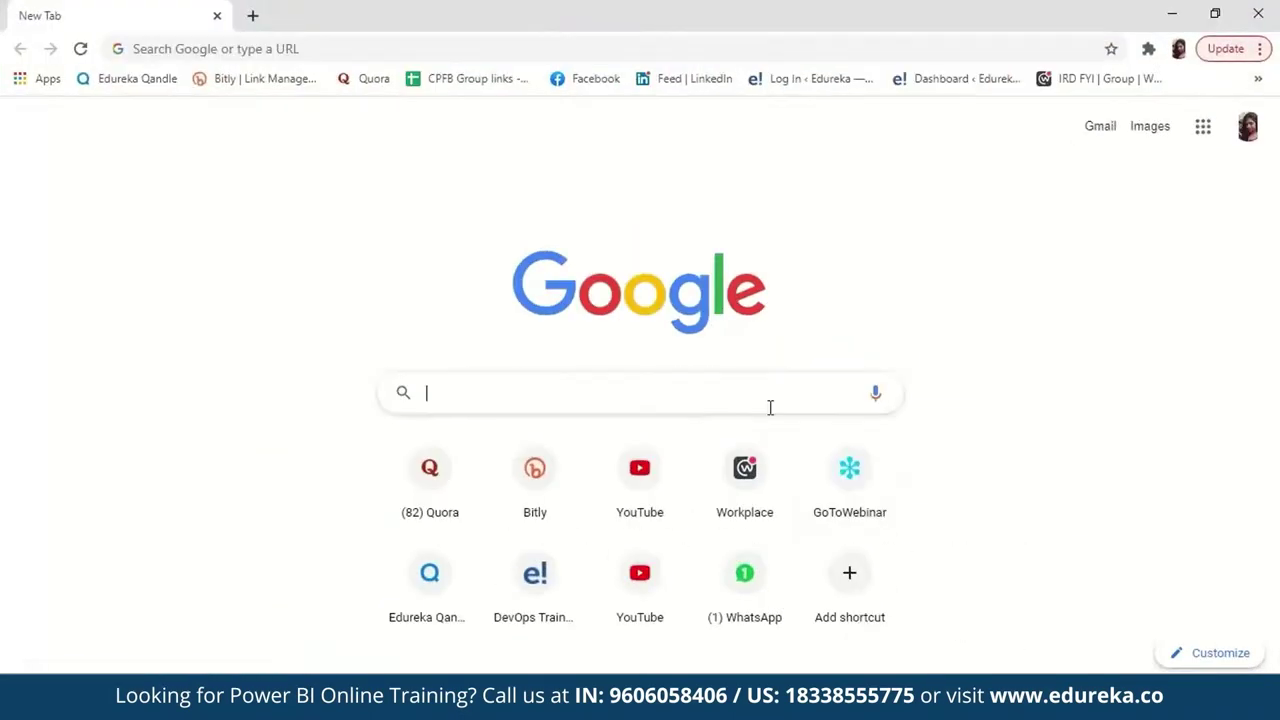
{"action": "type", "text": "kaggle"}
{"action": "key", "text": "Return"}
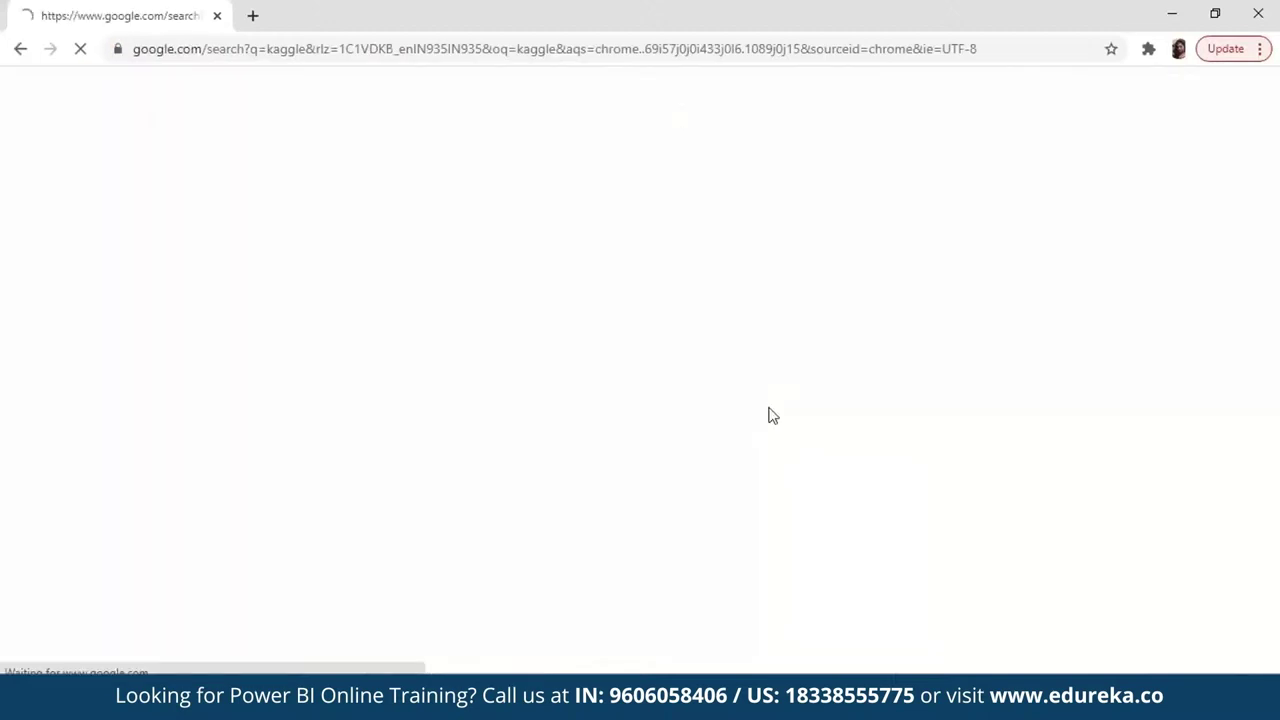
{"action": "left_click", "coordinate": [545, 285]}
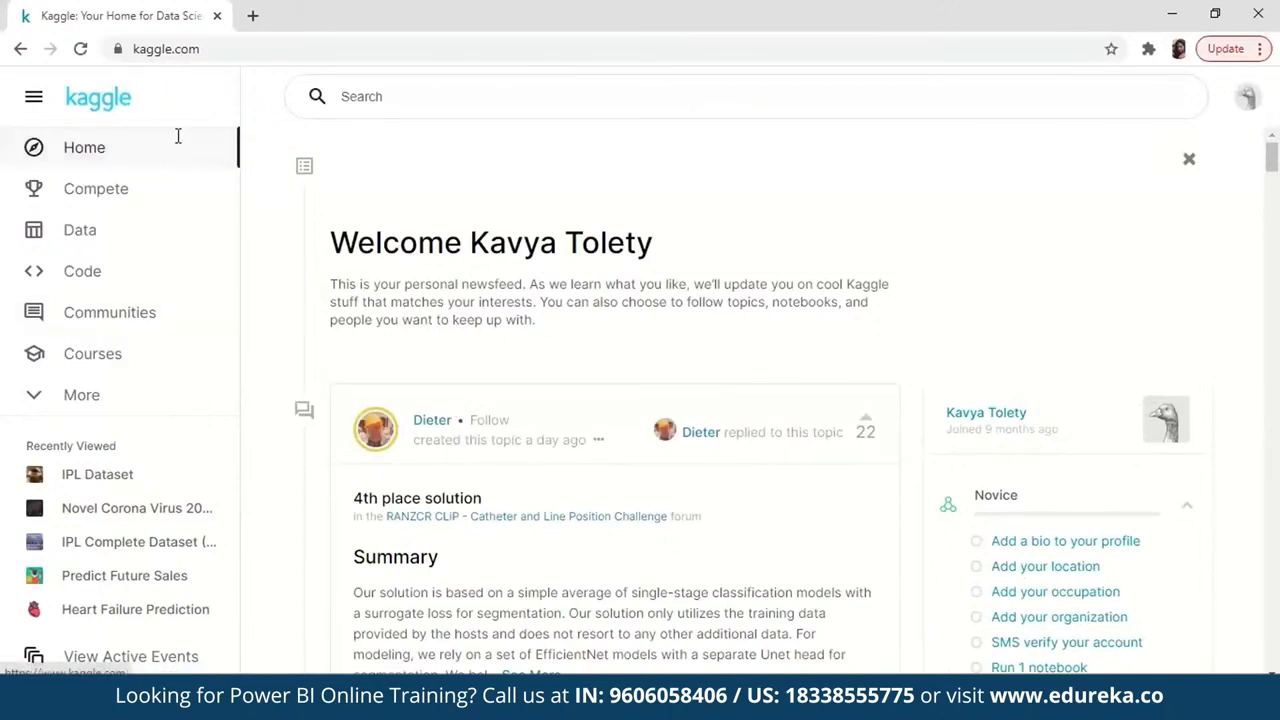
Search Kaggle for "IPL Dataset" and open the IPL Complete Dataset (2008-2020) page.
{"action": "left_click", "coordinate": [447, 107]}
{"action": "type", "text": "IPL Dataset"}
{"action": "key", "text": "Return"}
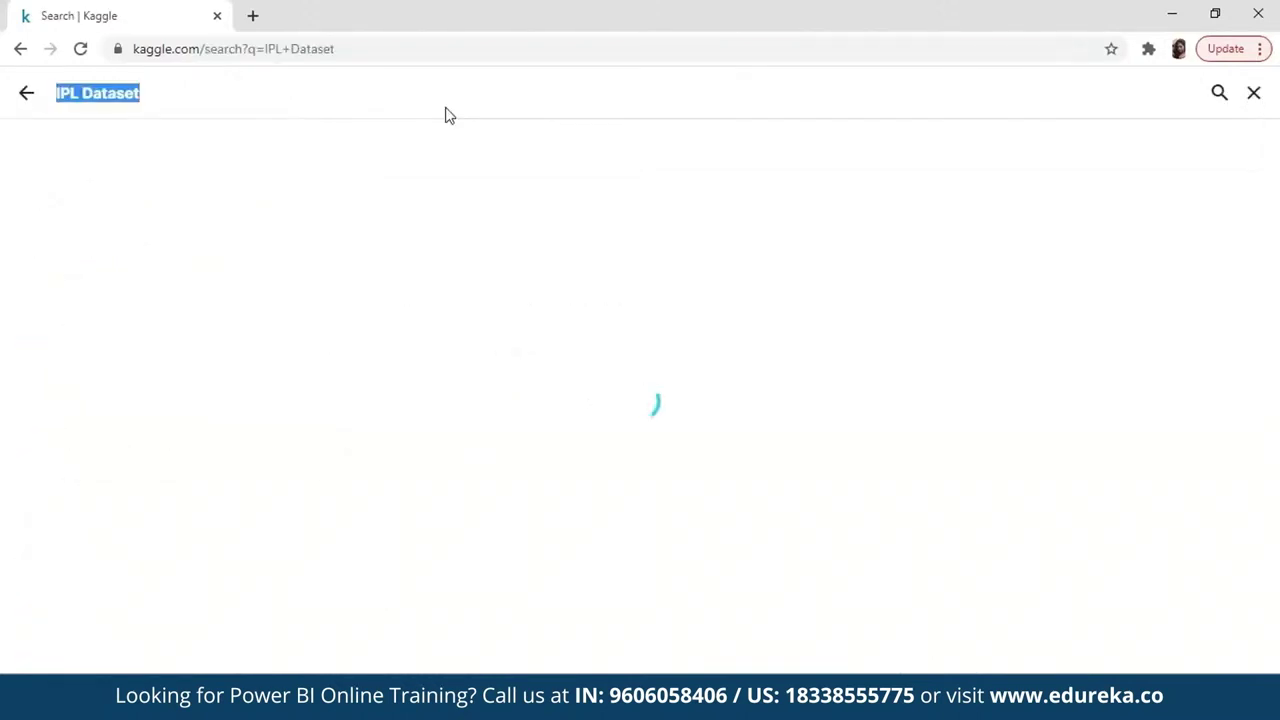
{"action": "scroll", "coordinate": [490, 217], "scroll_direction": "down", "scroll_amount": 3}
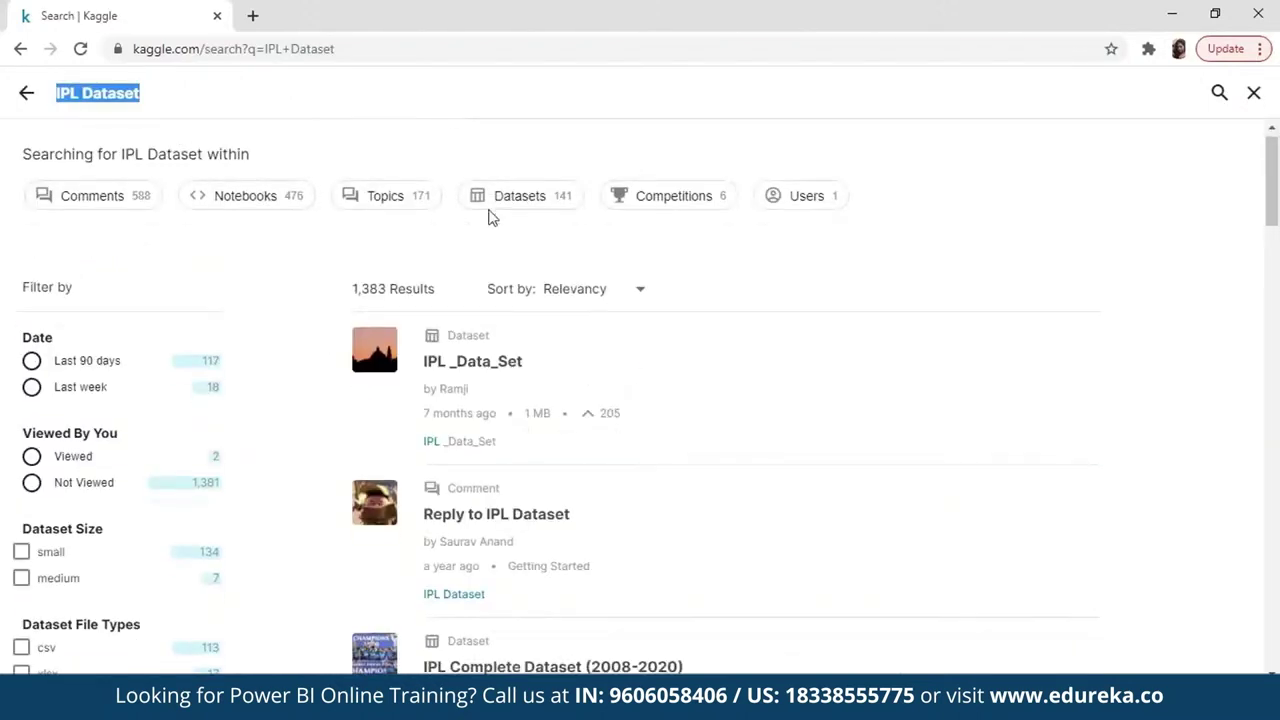
{"action": "scroll", "coordinate": [490, 218], "scroll_direction": "down", "scroll_amount": 2}
{"action": "scroll", "coordinate": [490, 218], "scroll_direction": "up", "scroll_amount": 1}
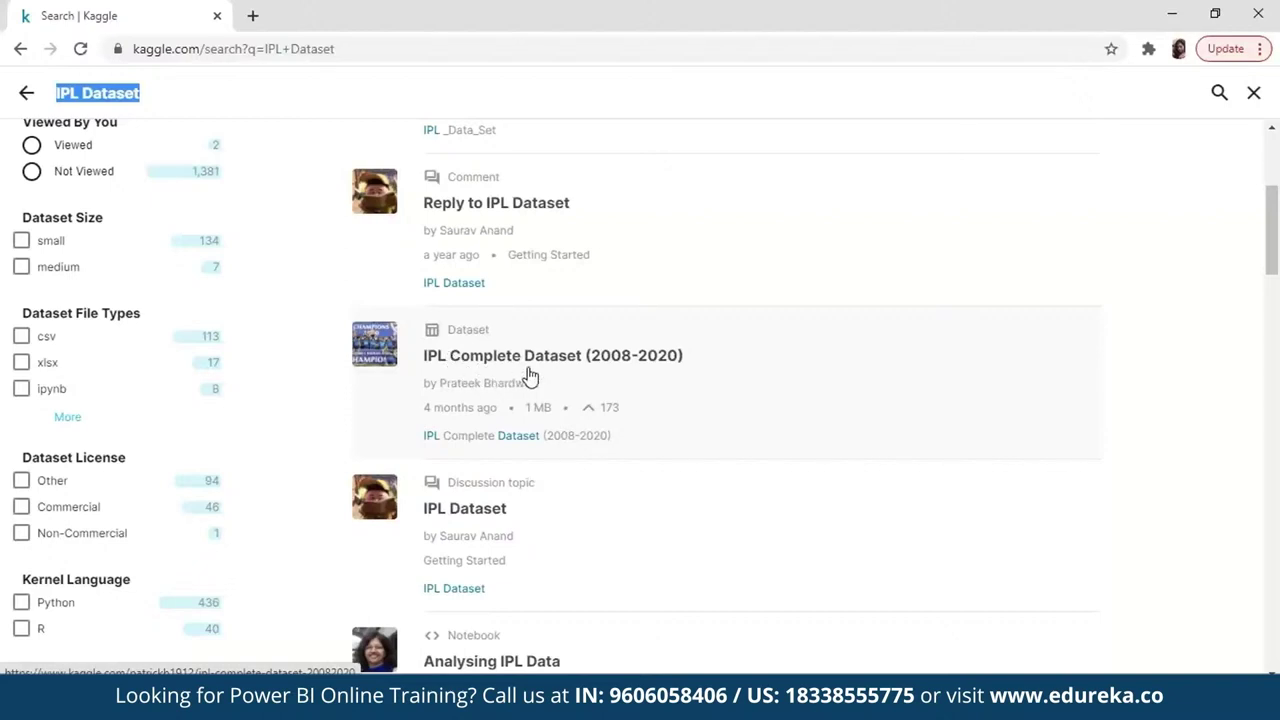
{"action": "left_click", "coordinate": [567, 372]}
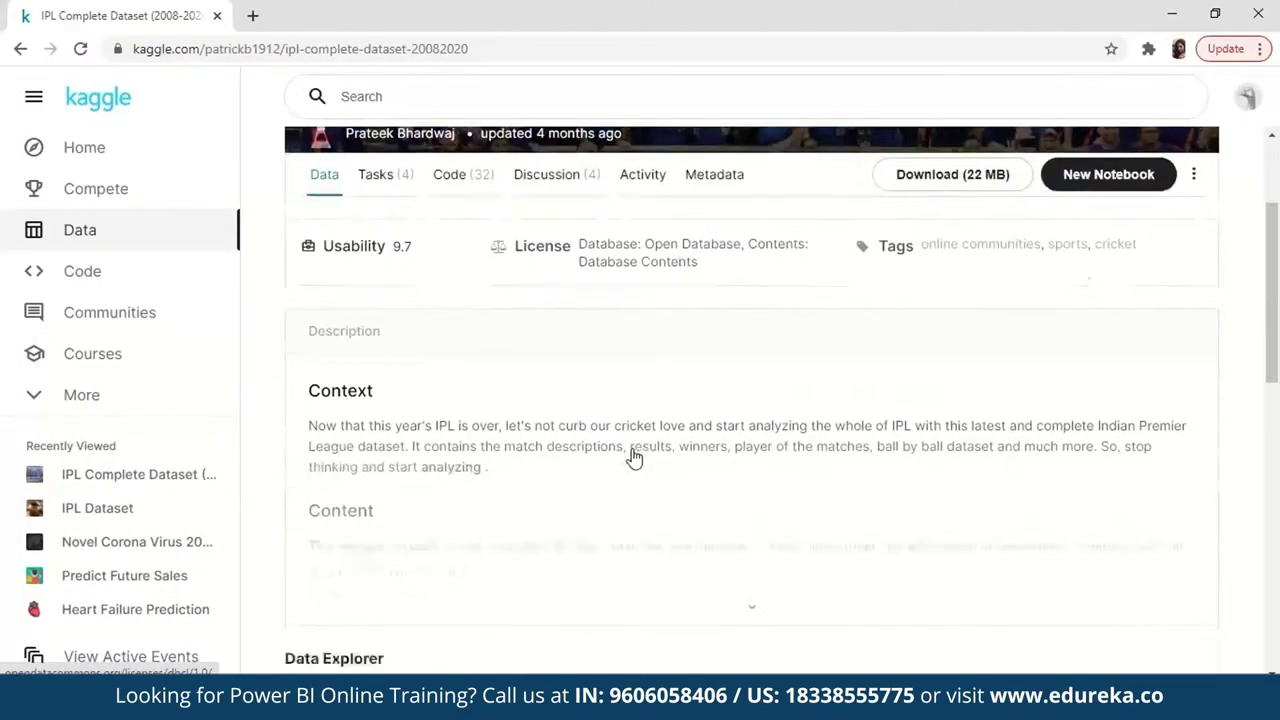
Review the dataset's files, download the dataset archive and open the IPL Ball-by-Ball 2008-2020 file in Excel.
{"action": "scroll", "coordinate": [632, 457], "scroll_direction": "down", "scroll_amount": 3}
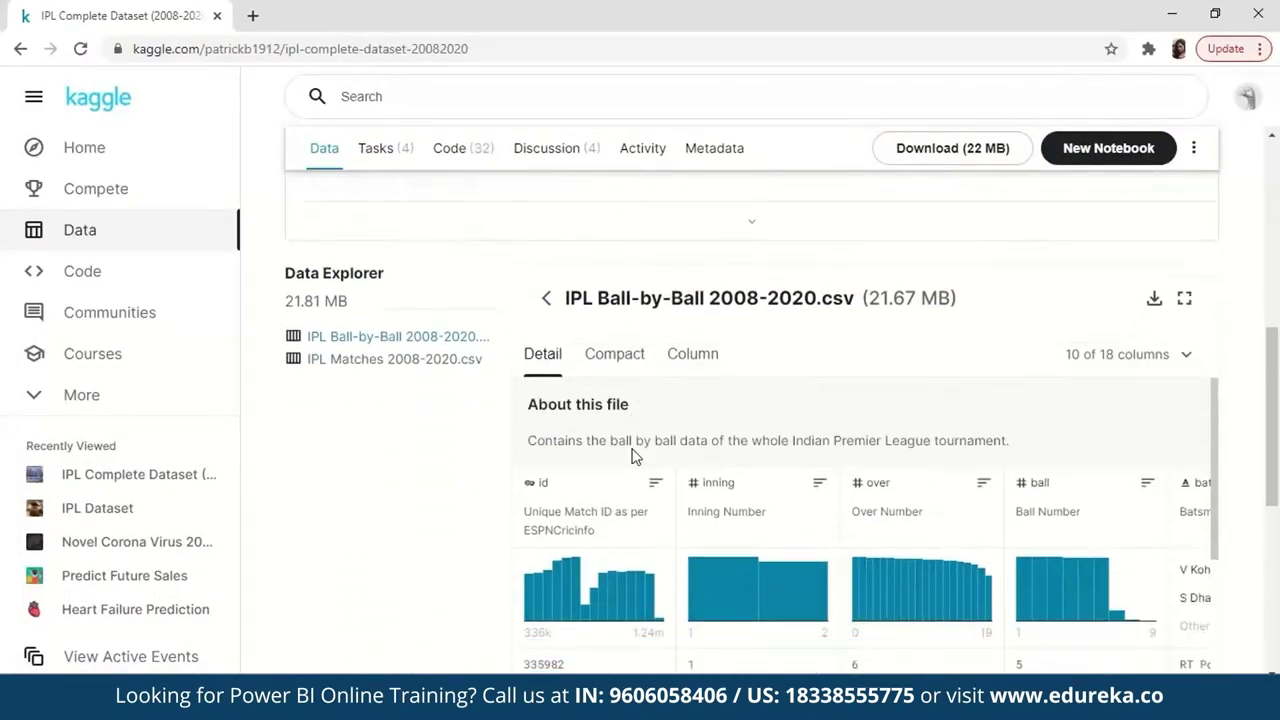
{"action": "scroll", "coordinate": [632, 457], "scroll_direction": "down", "scroll_amount": 1}
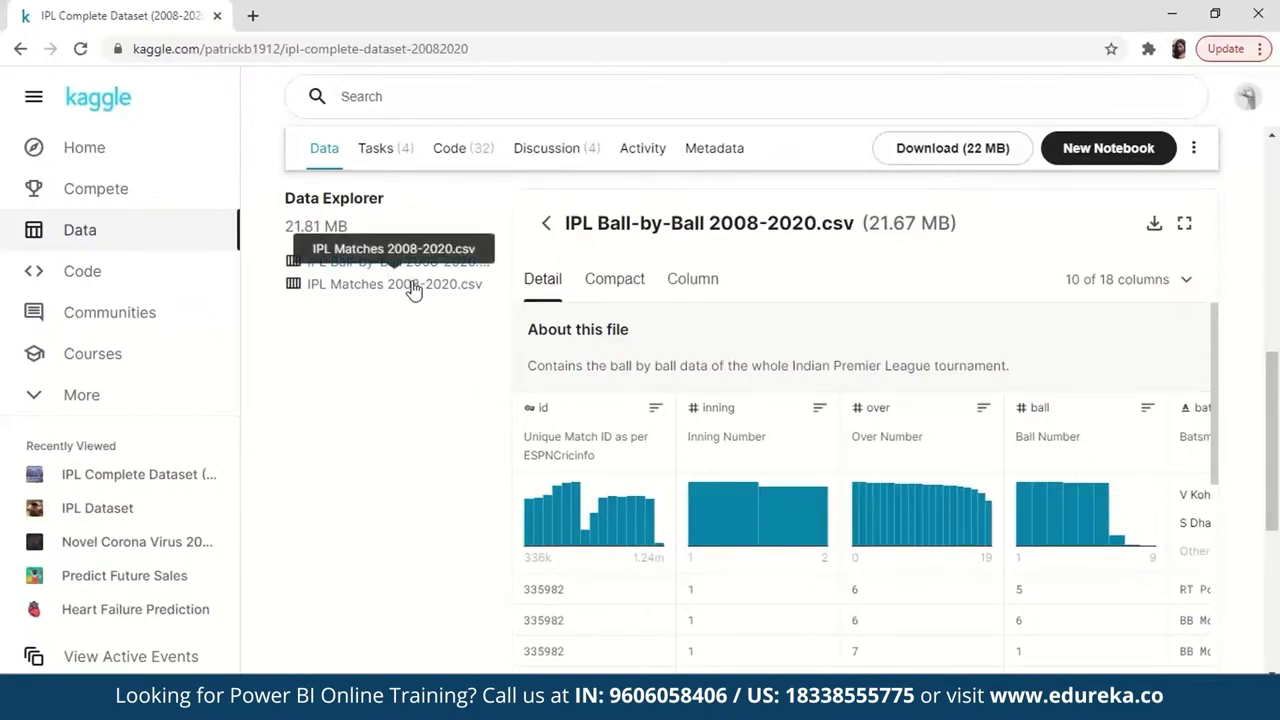
{"action": "scroll", "coordinate": [491, 412], "scroll_direction": "down", "scroll_amount": 3}
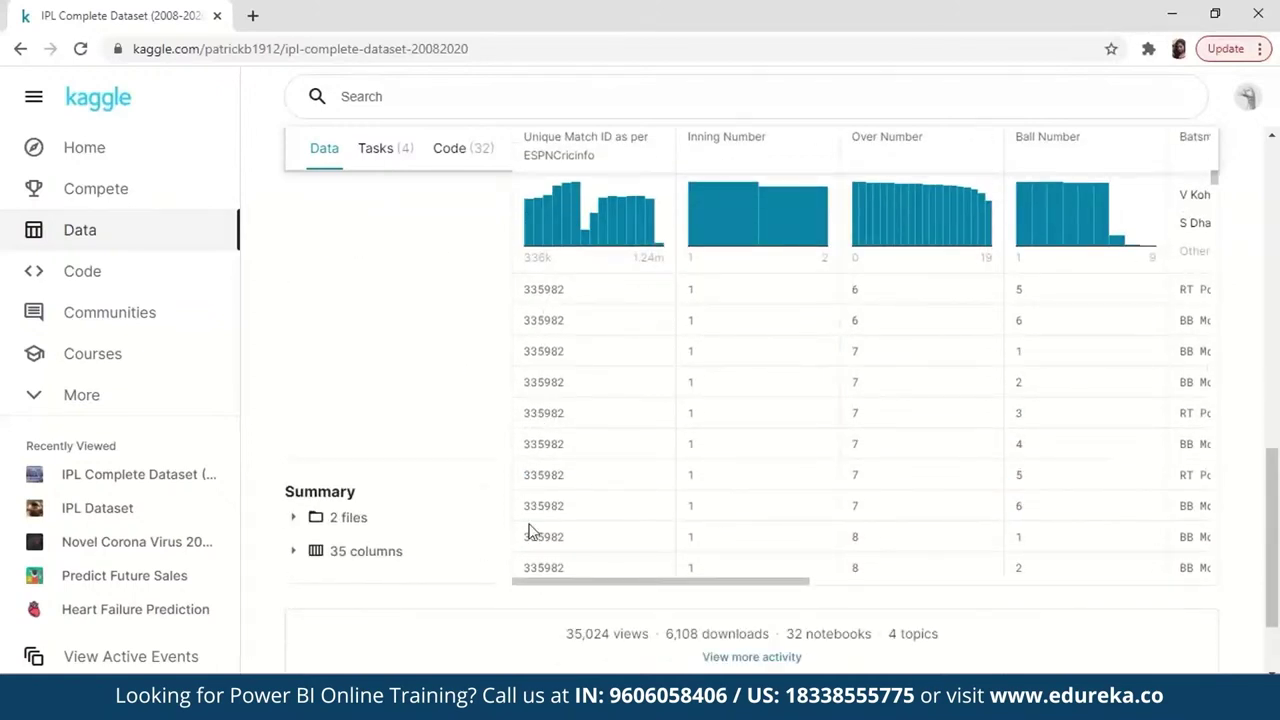
{"action": "scroll", "coordinate": [634, 520], "scroll_direction": "down", "scroll_amount": 8}
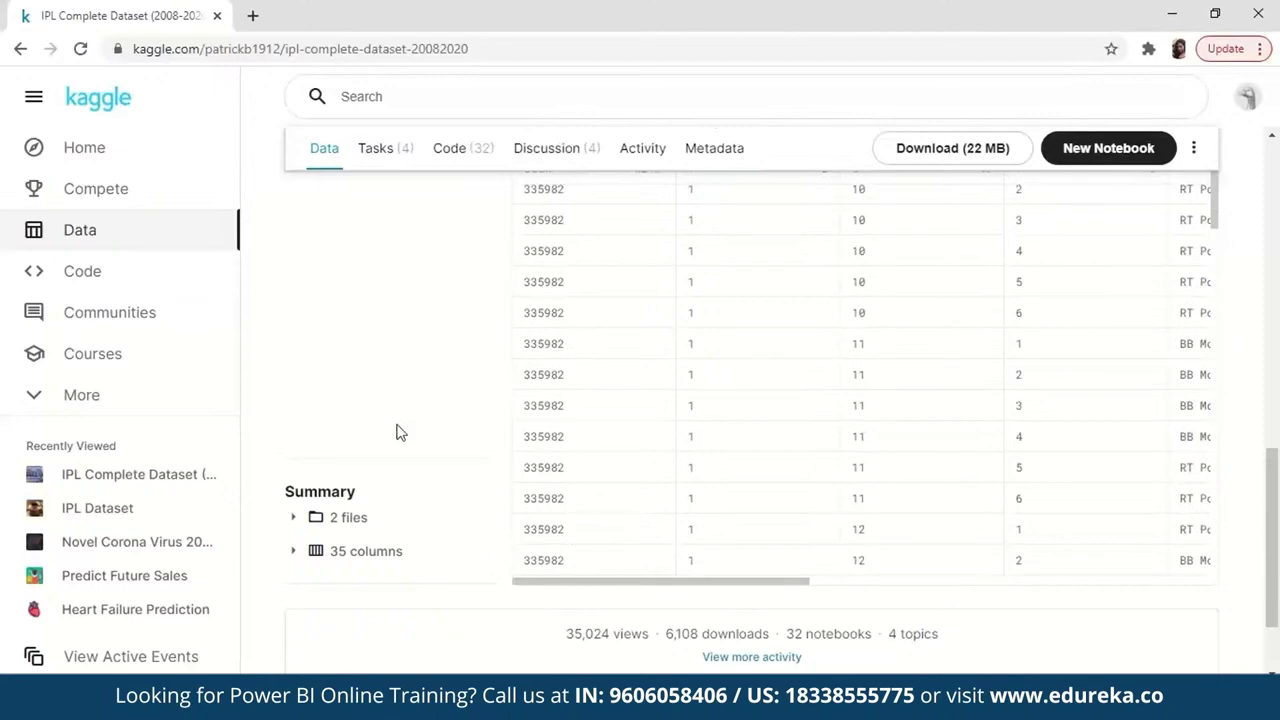
{"action": "scroll", "coordinate": [397, 432], "scroll_direction": "up", "scroll_amount": 10}
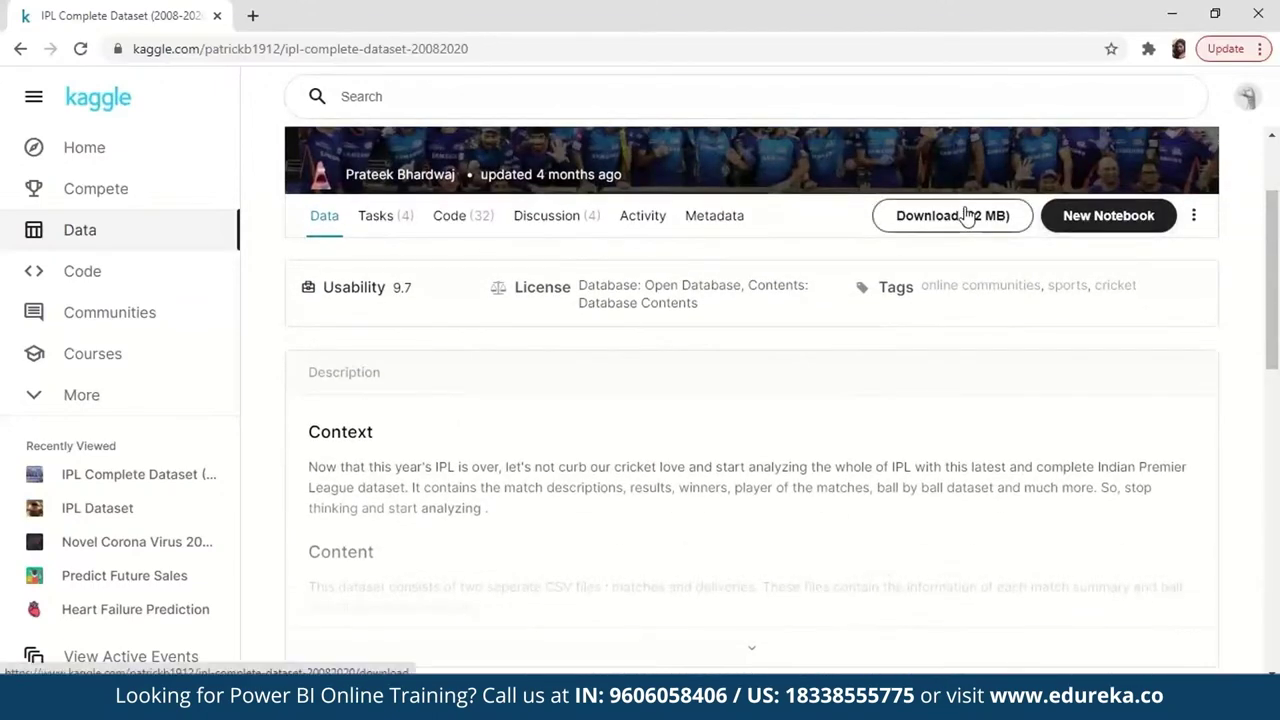
{"action": "left_click", "coordinate": [966, 216]}
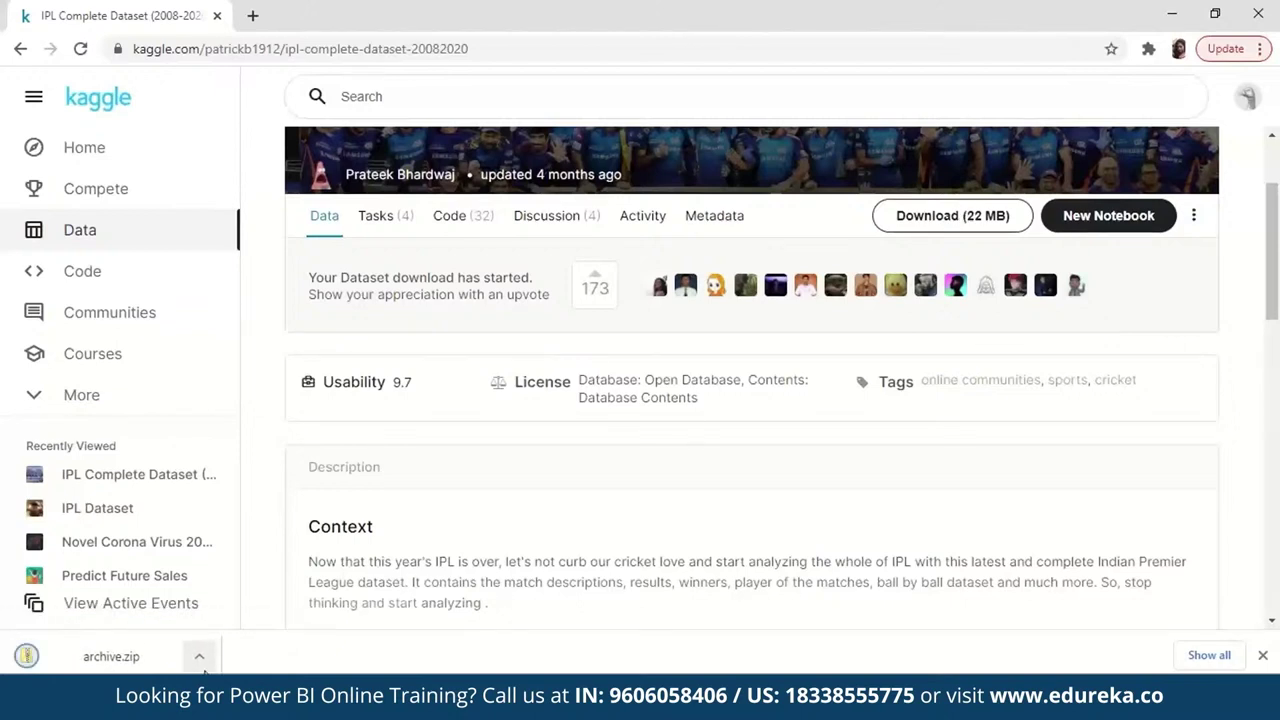
{"action": "left_click", "coordinate": [200, 657]}
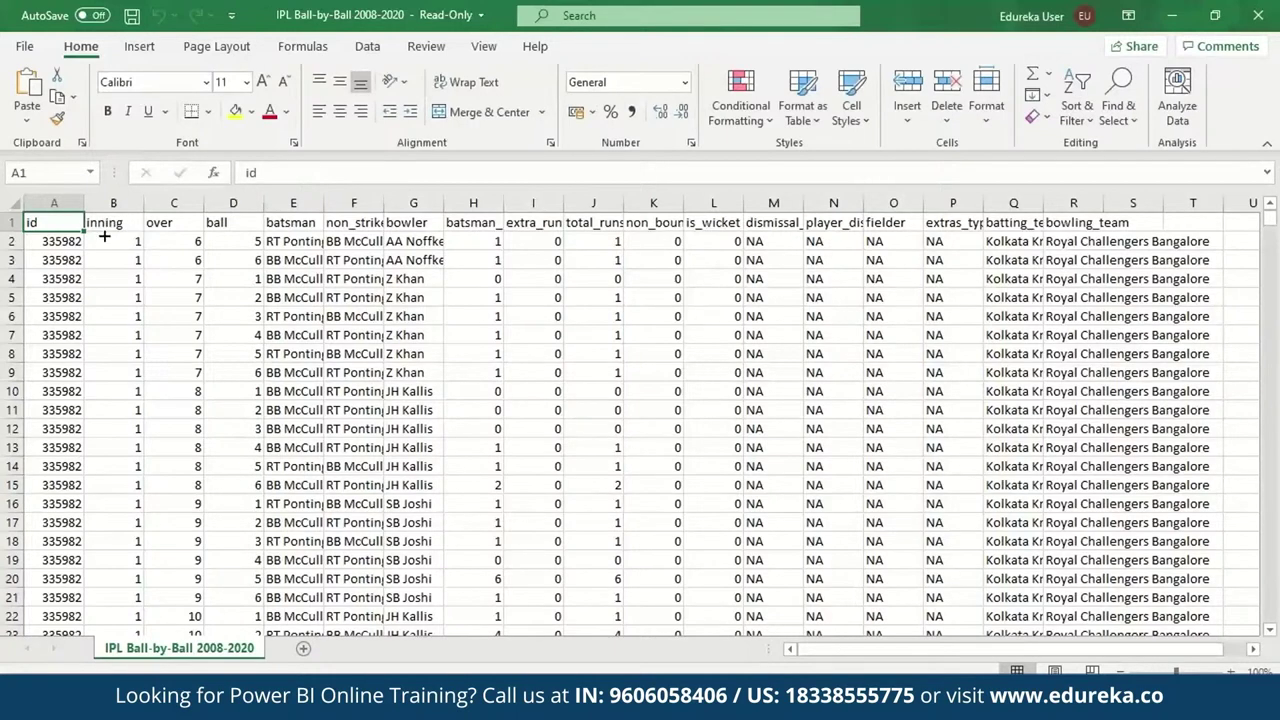
Examine the inning, over, ball, batsman, non-striker, bowler and runs columns of the IPL Ball-by-Ball 2008-2020 sheet.
{"action": "left_click", "coordinate": [125, 220]}
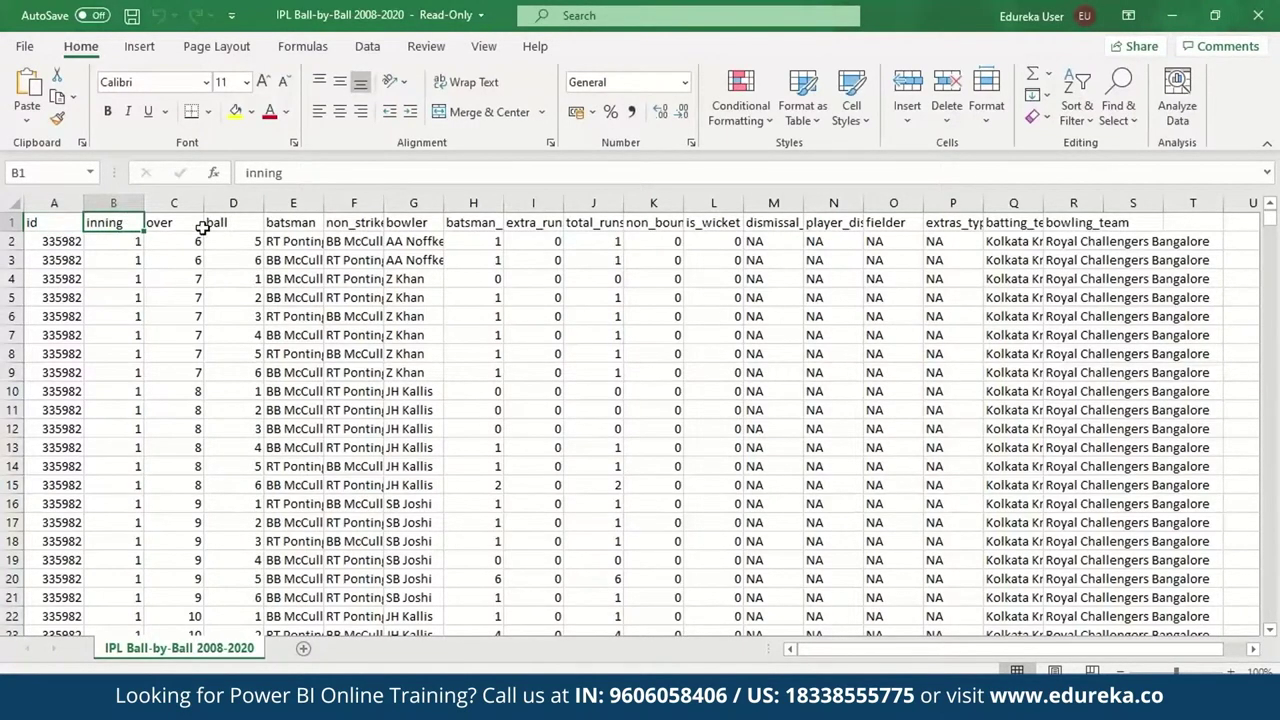
{"action": "left_click", "coordinate": [157, 222]}
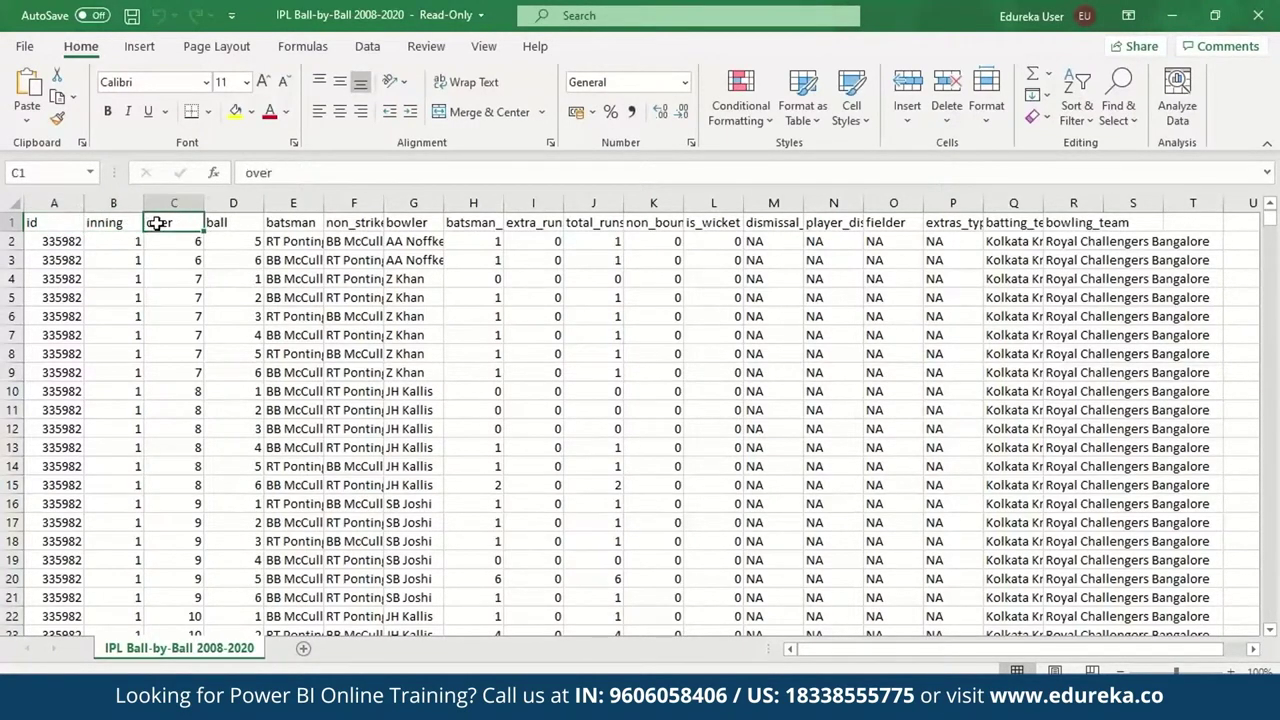
{"action": "left_click", "coordinate": [214, 222]}
{"action": "left_click", "coordinate": [297, 239]}
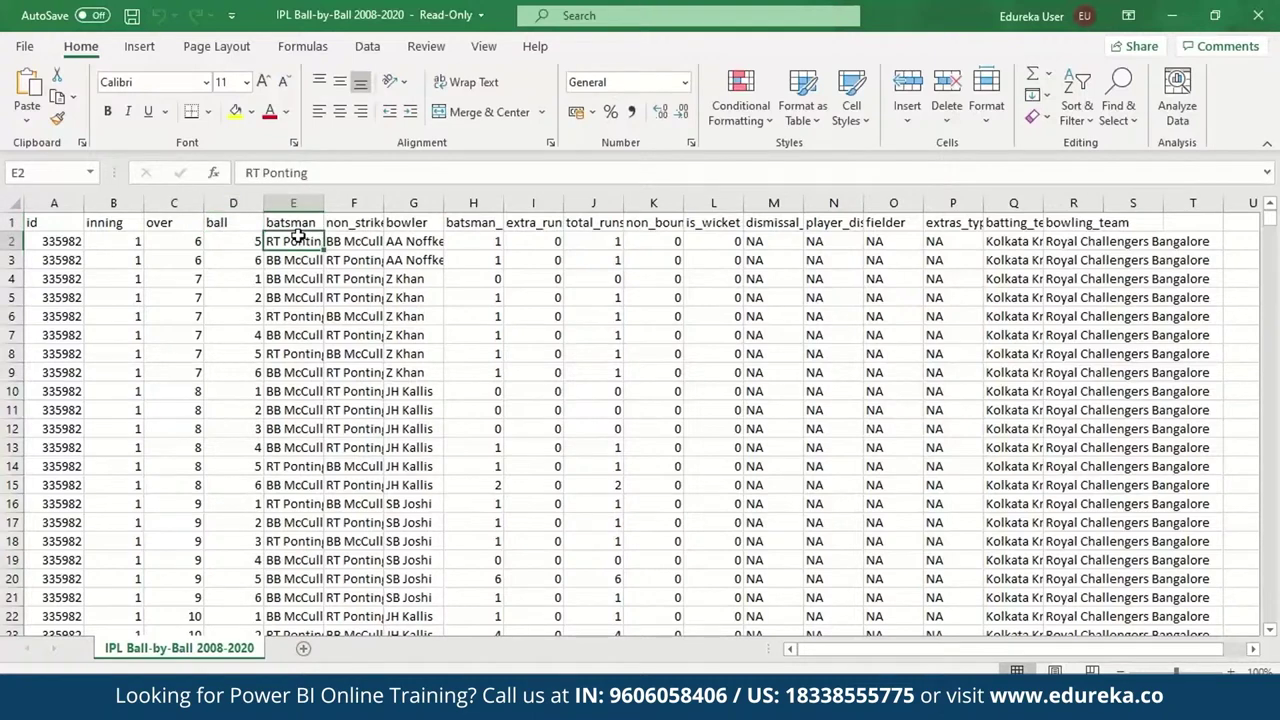
{"action": "left_click", "coordinate": [365, 220]}
{"action": "left_click", "coordinate": [409, 228]}
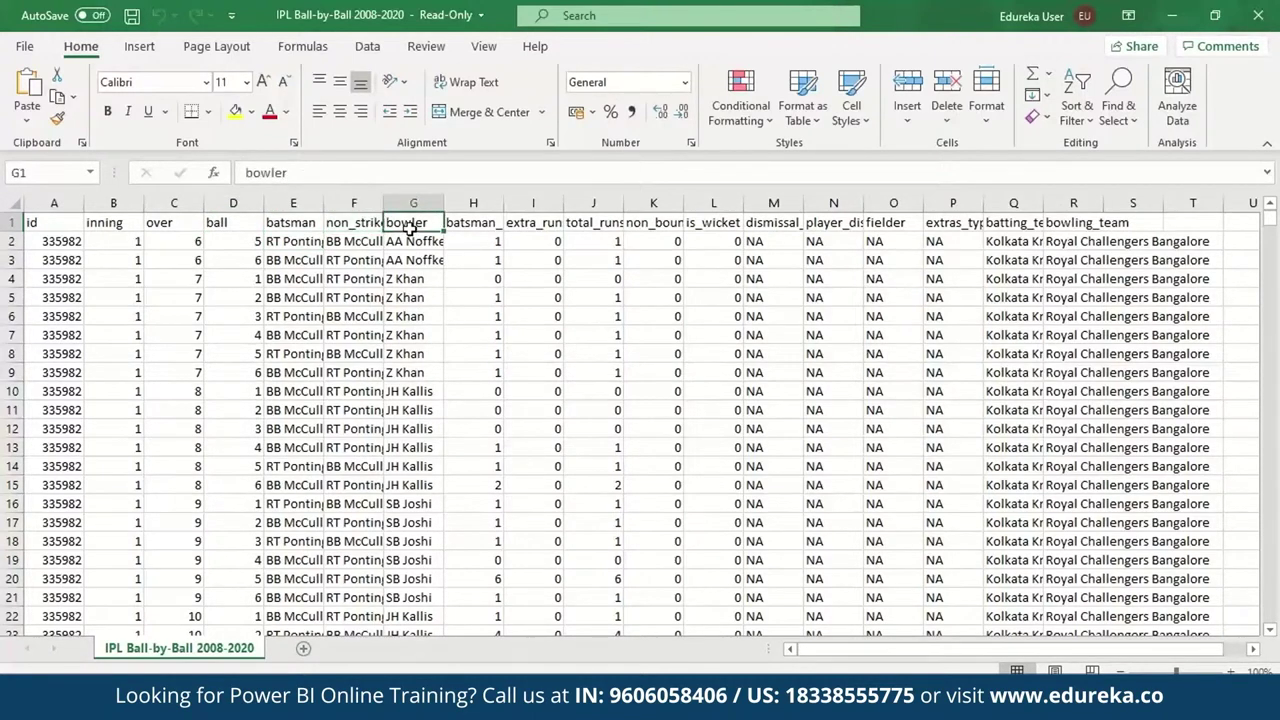
{"action": "left_click", "coordinate": [486, 226]}
{"action": "left_click", "coordinate": [523, 223]}
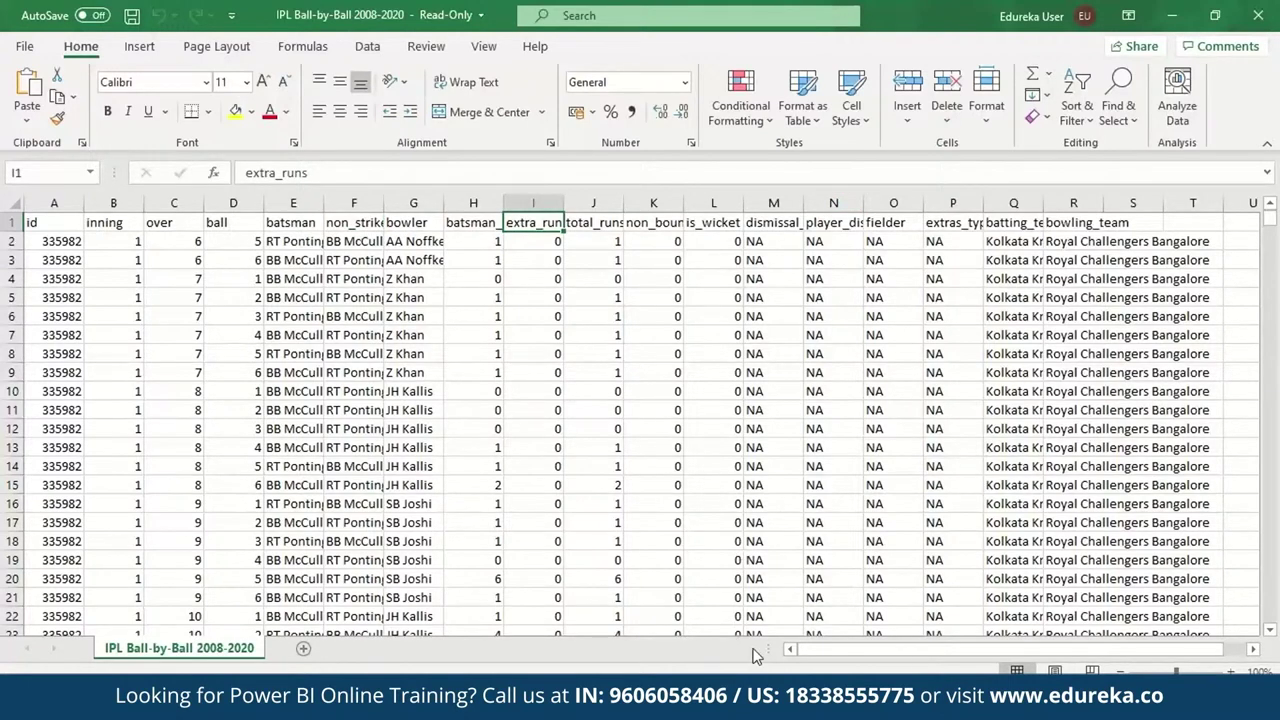
Look through the ball-by-ball rows and the batting_team and bowling_team columns, and close the workbook.
{"action": "scroll", "coordinate": [1041, 325], "scroll_direction": "down", "scroll_amount": 20}
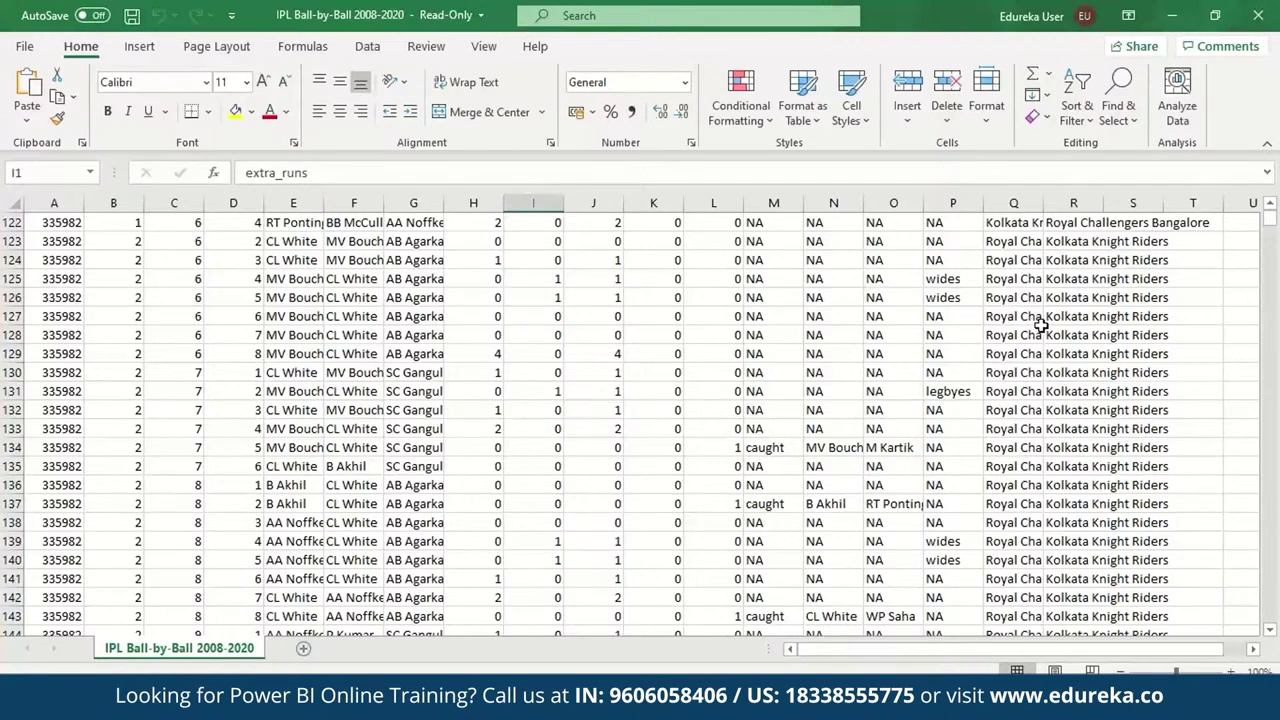
{"action": "scroll", "coordinate": [1041, 325], "scroll_direction": "up", "scroll_amount": 20}
{"action": "left_click", "coordinate": [1075, 224]}
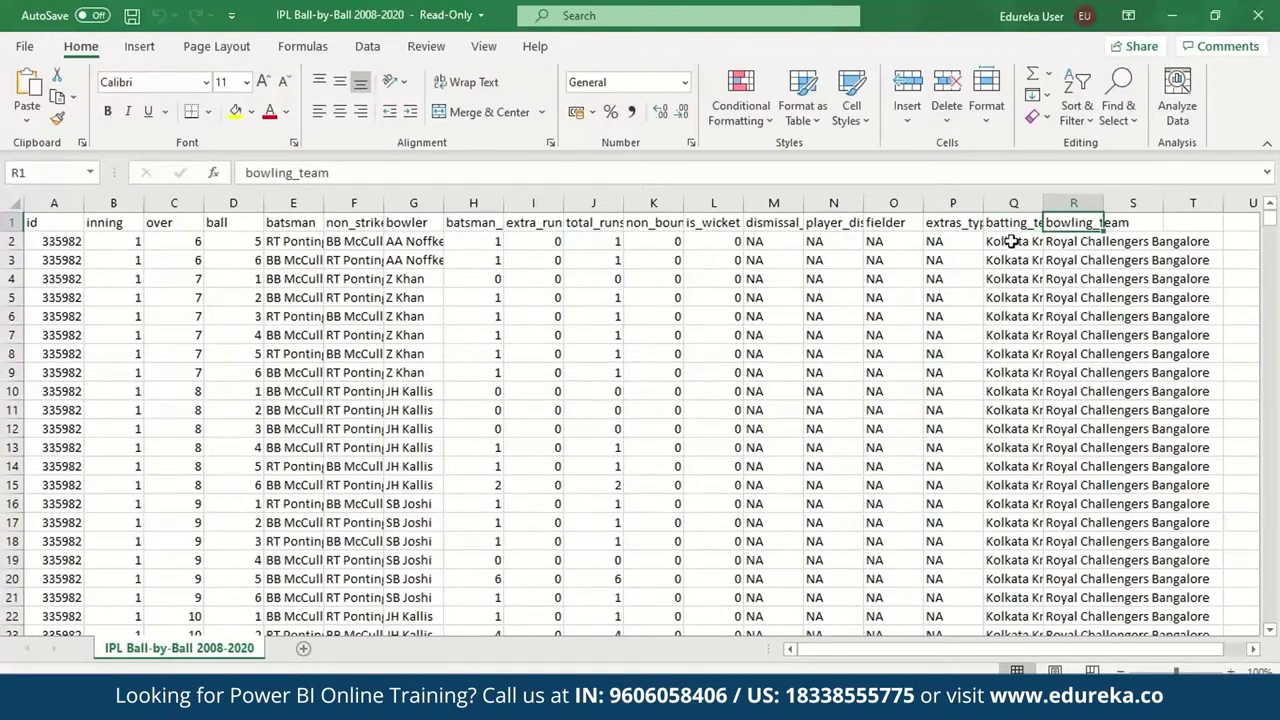
{"action": "left_click", "coordinate": [1013, 223]}
{"action": "left_click", "coordinate": [1096, 222]}
{"action": "left_click", "coordinate": [270, 426]}
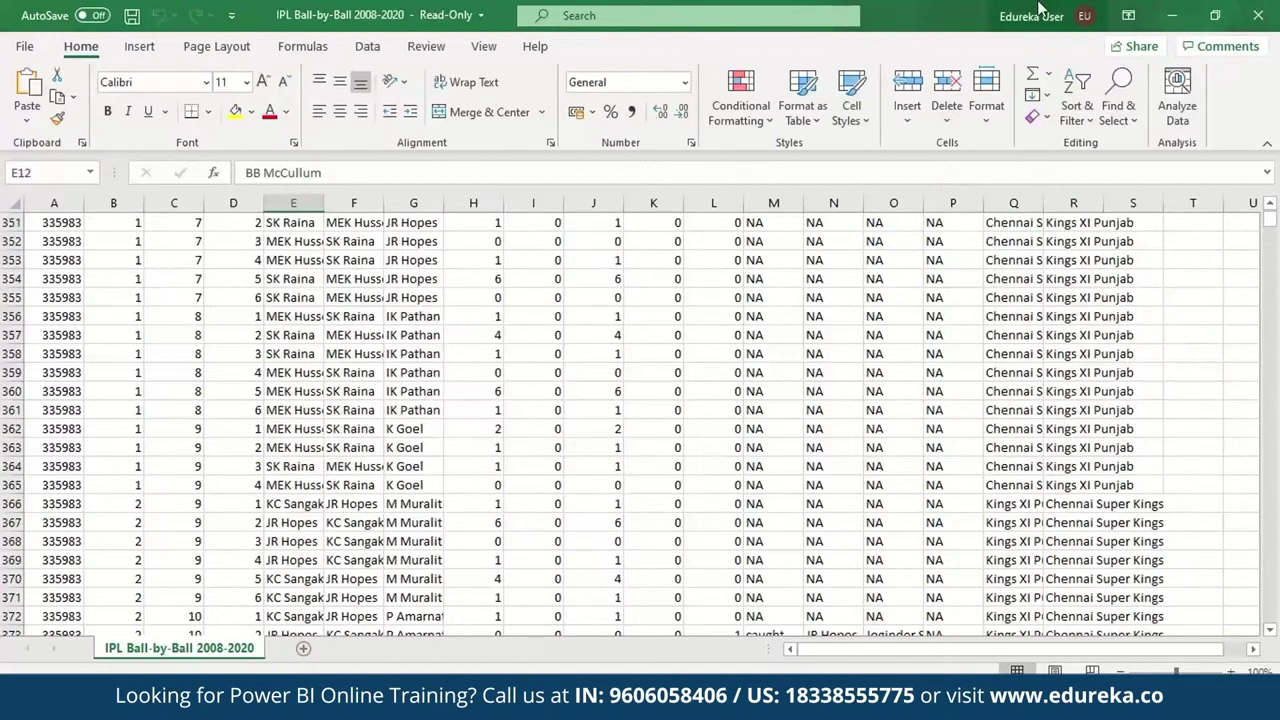
{"action": "left_click", "coordinate": [1258, 15]}
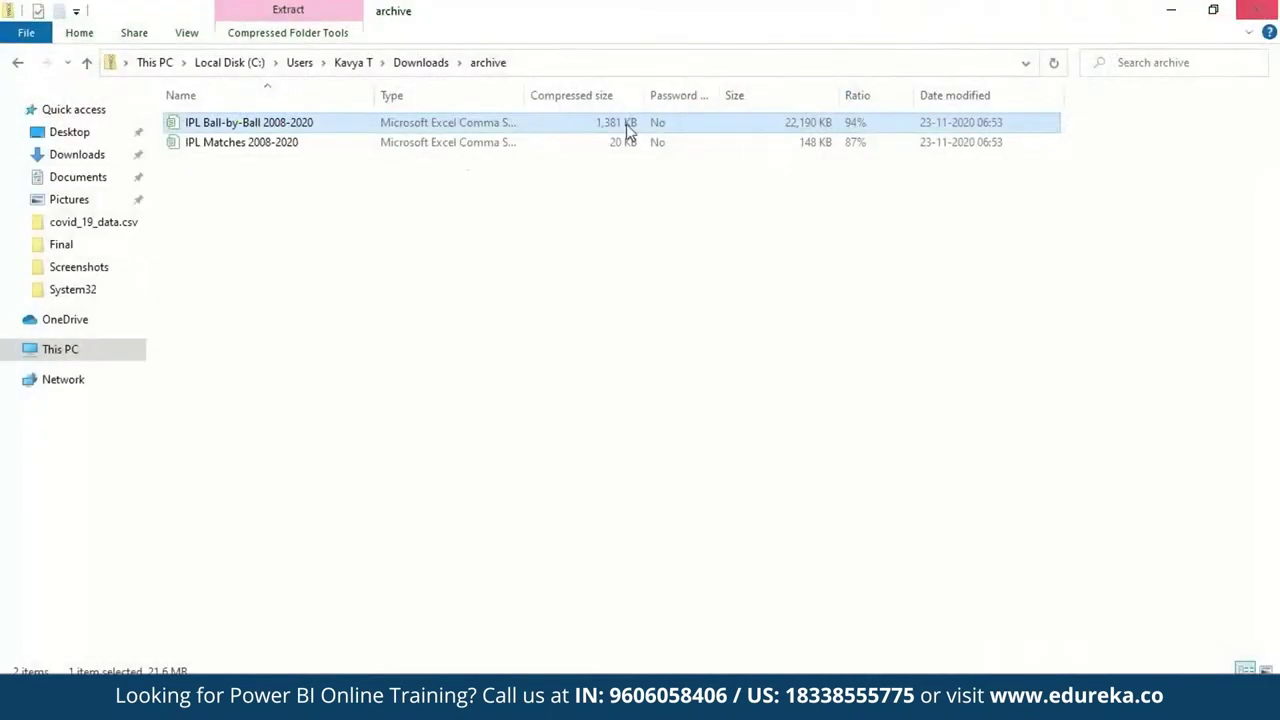
Open the IPL Matches 2008-2020 file from the archive and examine its id, city, date, player_of_match and venue columns.
{"action": "double_click", "coordinate": [367, 141]}
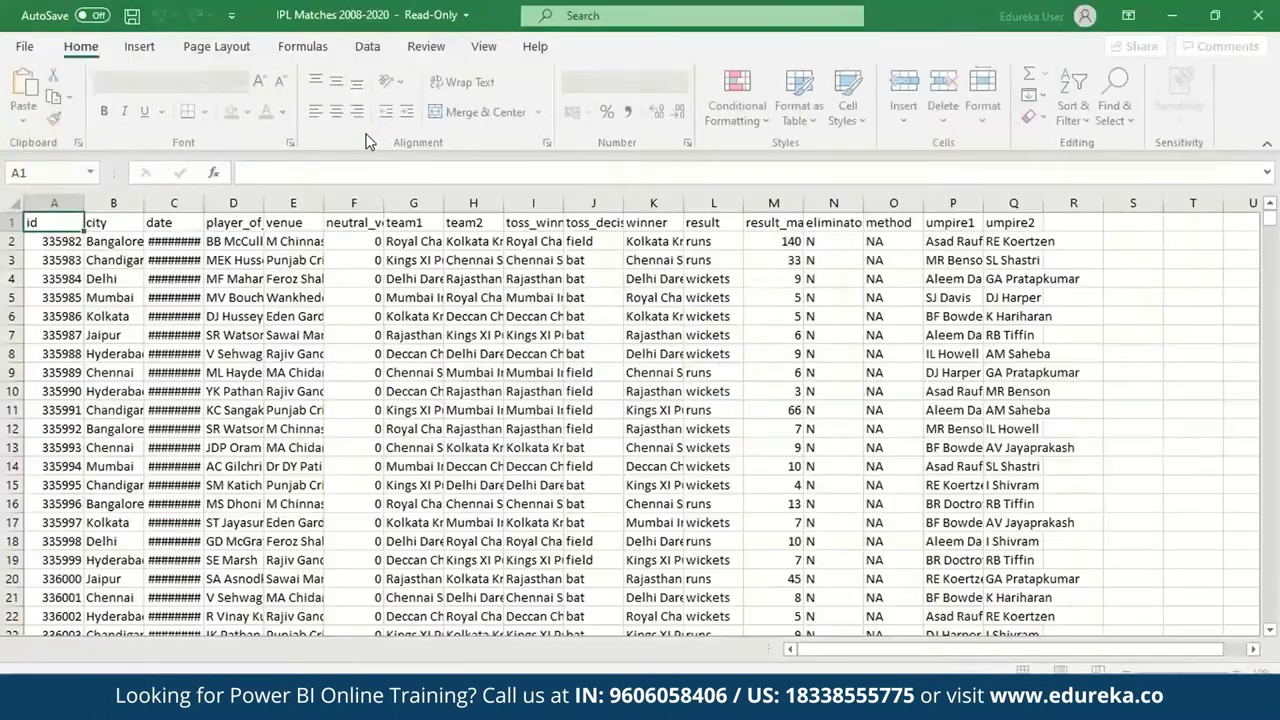
{"action": "left_click", "coordinate": [66, 262]}
{"action": "left_click", "coordinate": [105, 225]}
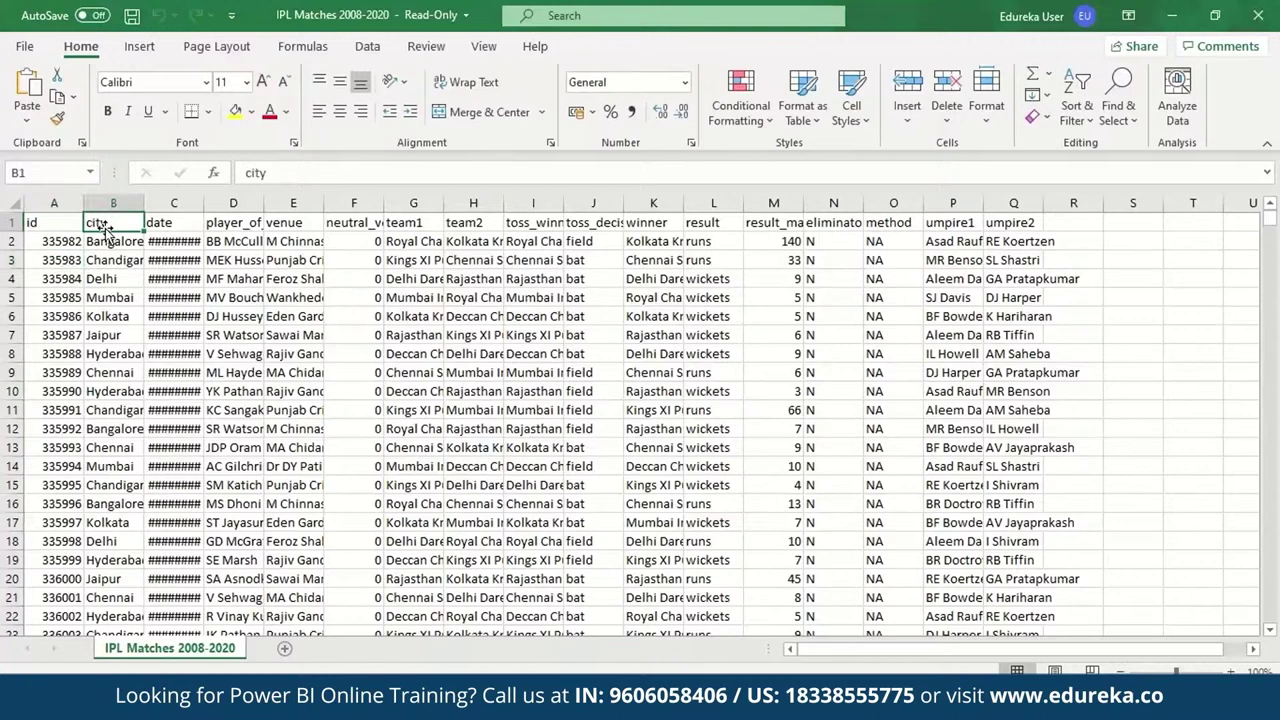
{"action": "left_click", "coordinate": [157, 221]}
{"action": "double_click", "coordinate": [235, 225]}
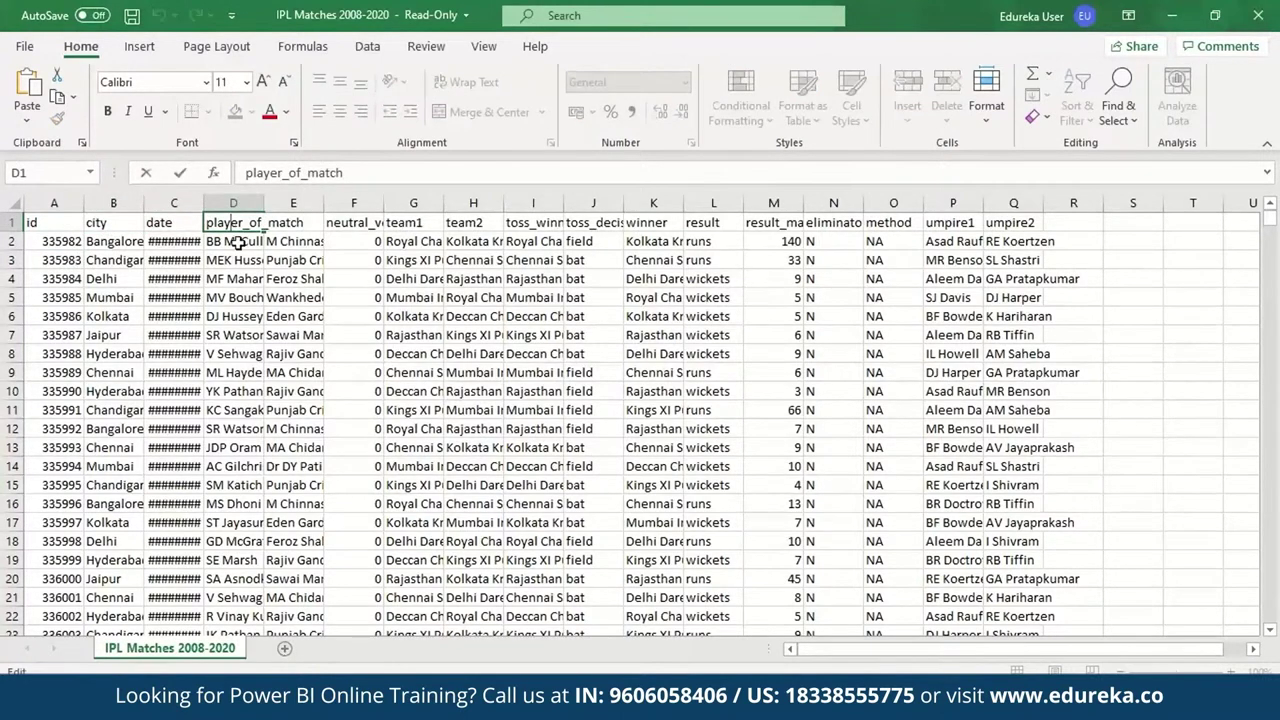
{"action": "left_click", "coordinate": [238, 242]}
{"action": "left_click", "coordinate": [306, 227]}
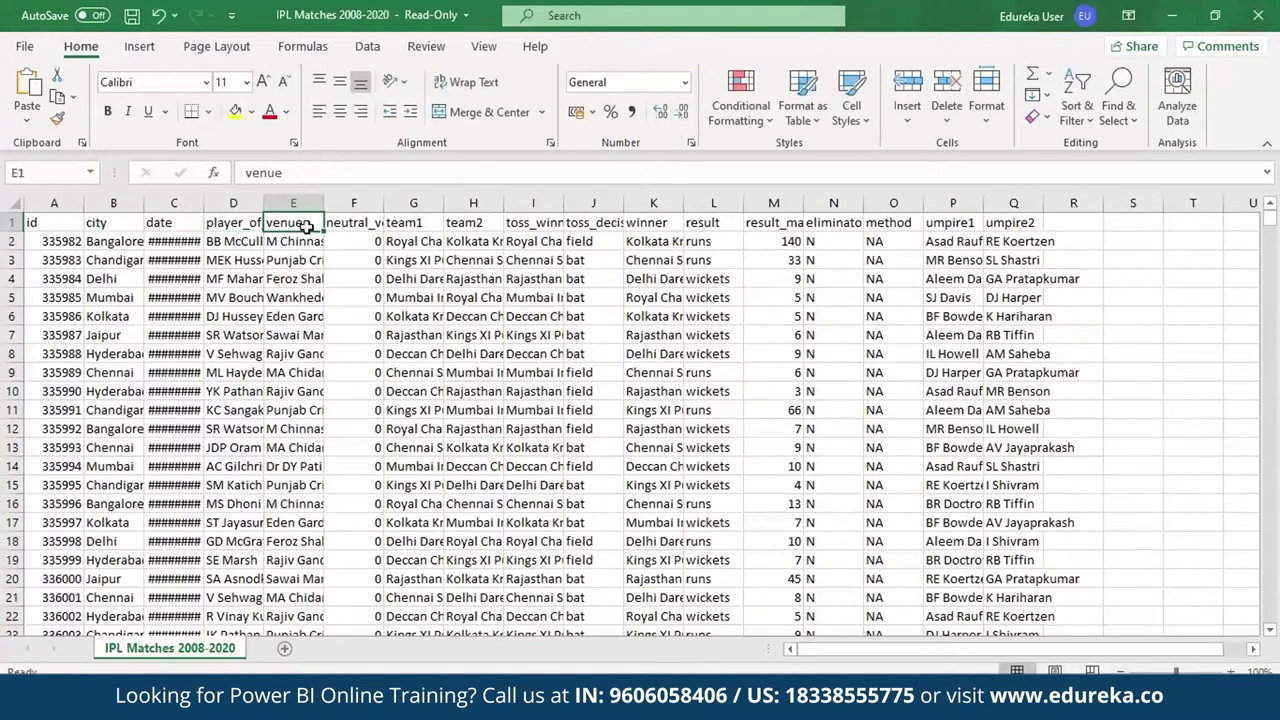
{"action": "left_click", "coordinate": [438, 224]}
{"action": "key", "text": "ctrl+shift+Down"}
{"action": "key", "text": "ctrl+d"}
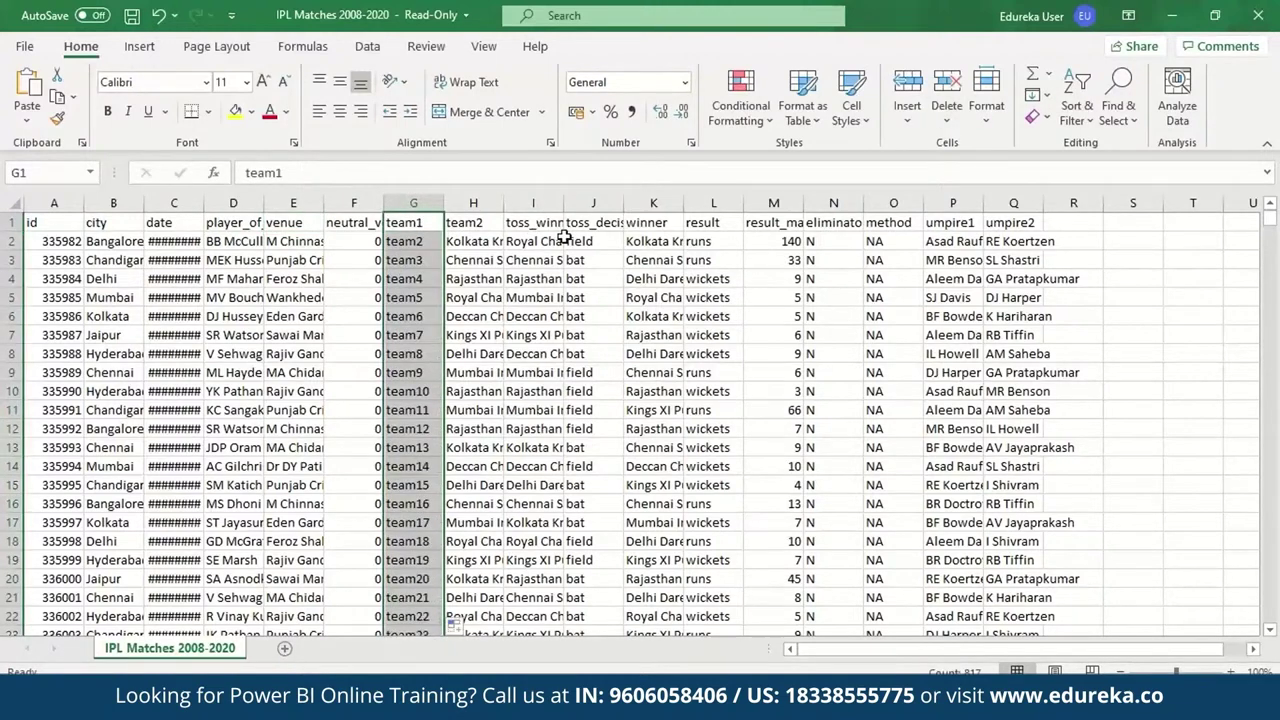
Examine the toss decision, winner, result and umpire columns of the matches sheet, and close the workbook without saving changes.
{"action": "left_click", "coordinate": [600, 238]}
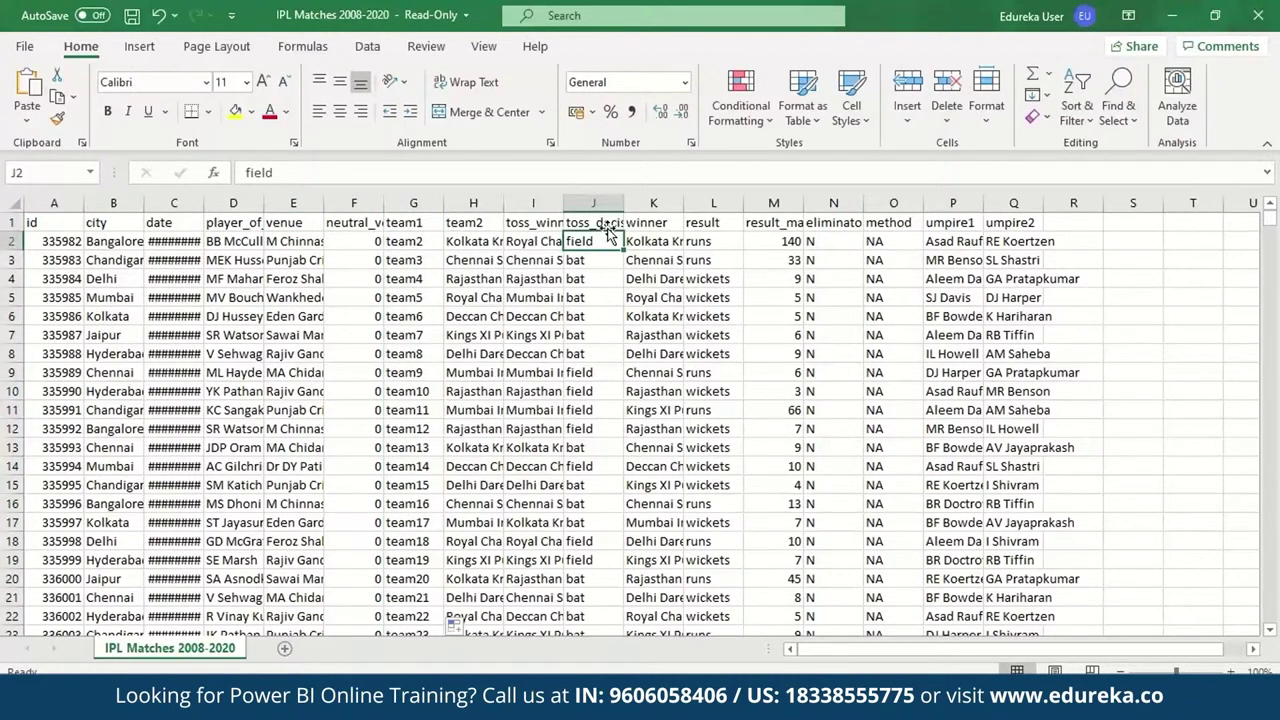
{"action": "left_click", "coordinate": [652, 222]}
{"action": "left_click", "coordinate": [697, 222]}
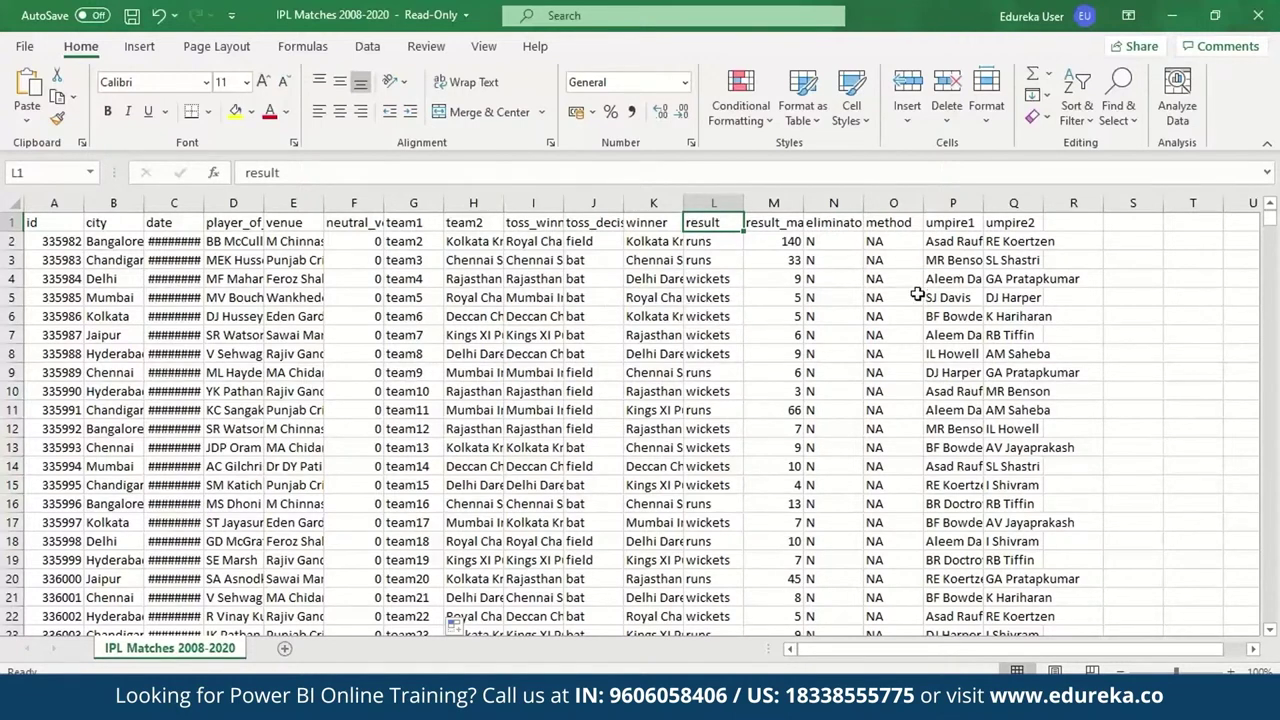
{"action": "left_click", "coordinate": [968, 261]}
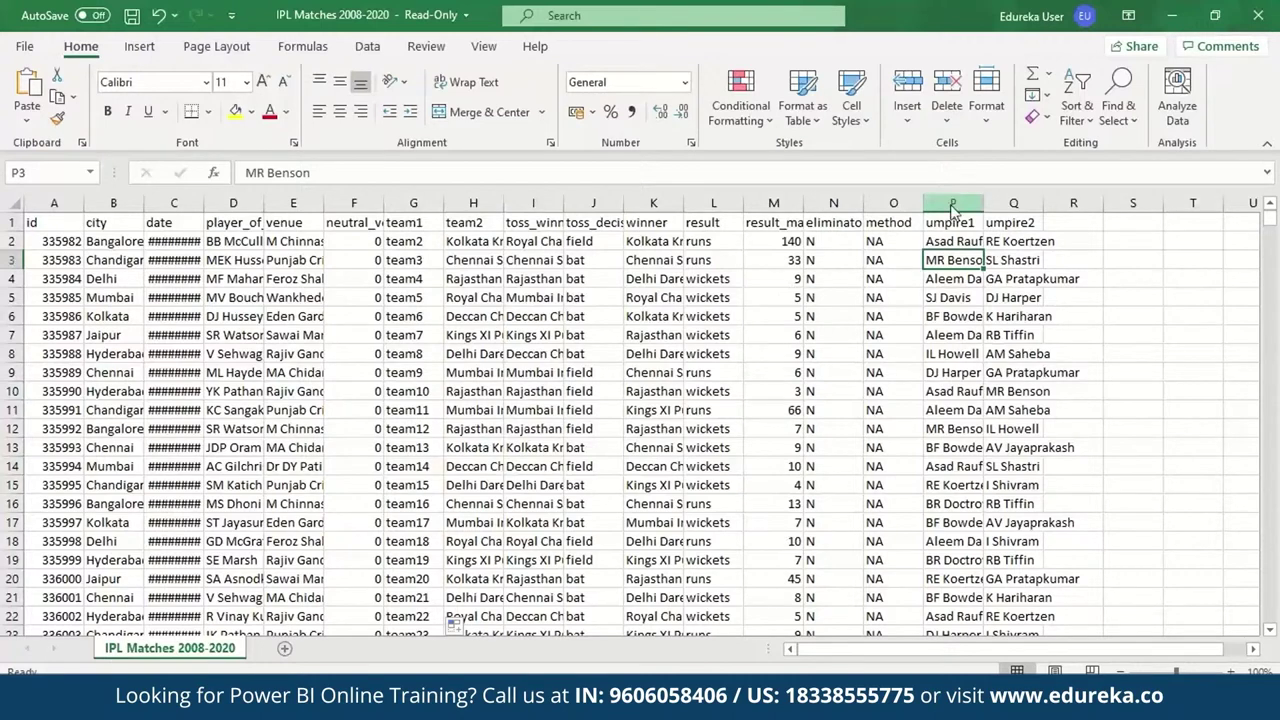
{"action": "left_click", "coordinate": [1258, 15]}
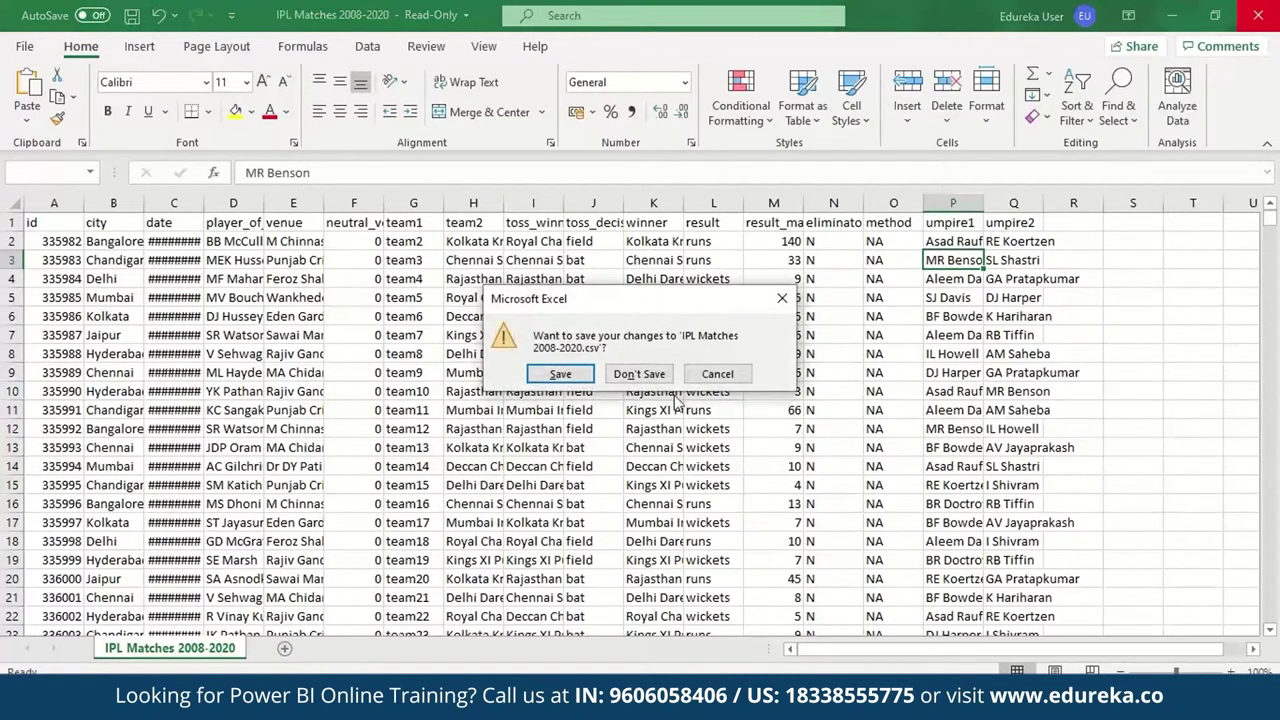
{"action": "left_click", "coordinate": [640, 374]}
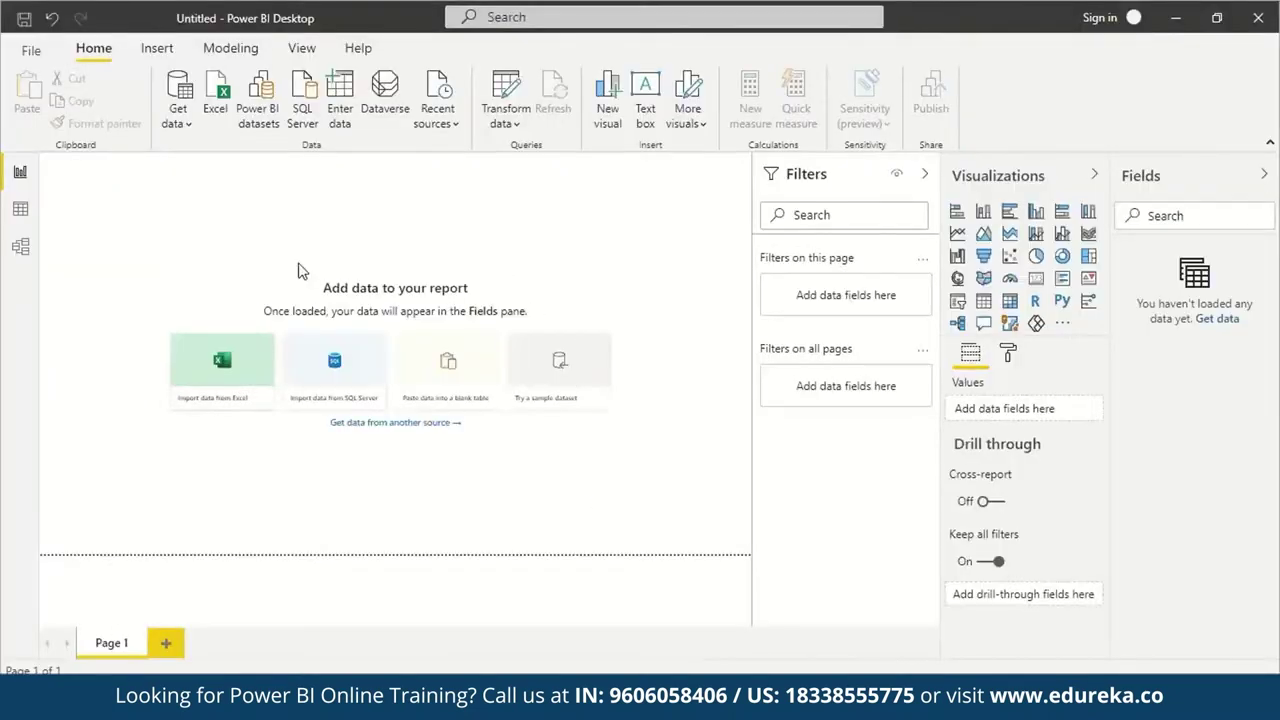
In Power BI Desktop, load the IPL Ball-by-Ball 2008-2020 CSV file from the archive folder in Downloads and look over its fields.
{"action": "left_click", "coordinate": [190, 118]}
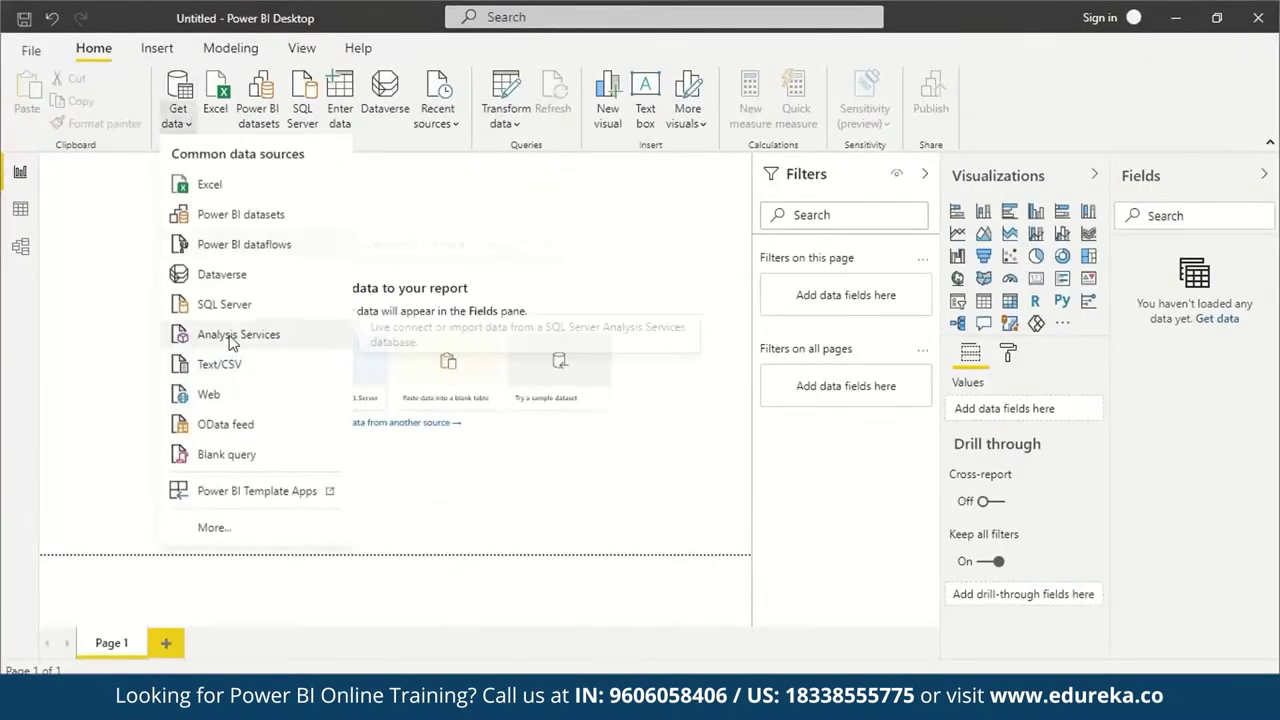
{"action": "left_click", "coordinate": [257, 368]}
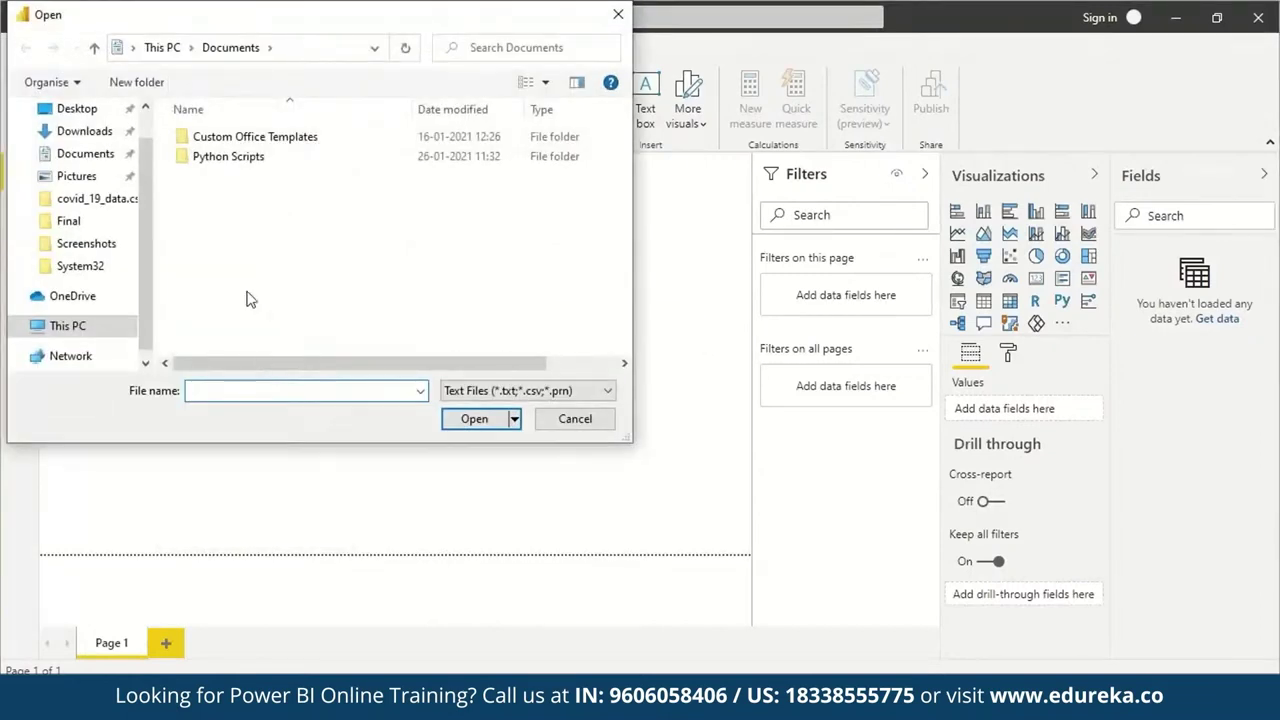
{"action": "left_click", "coordinate": [88, 131]}
{"action": "double_click", "coordinate": [211, 166]}
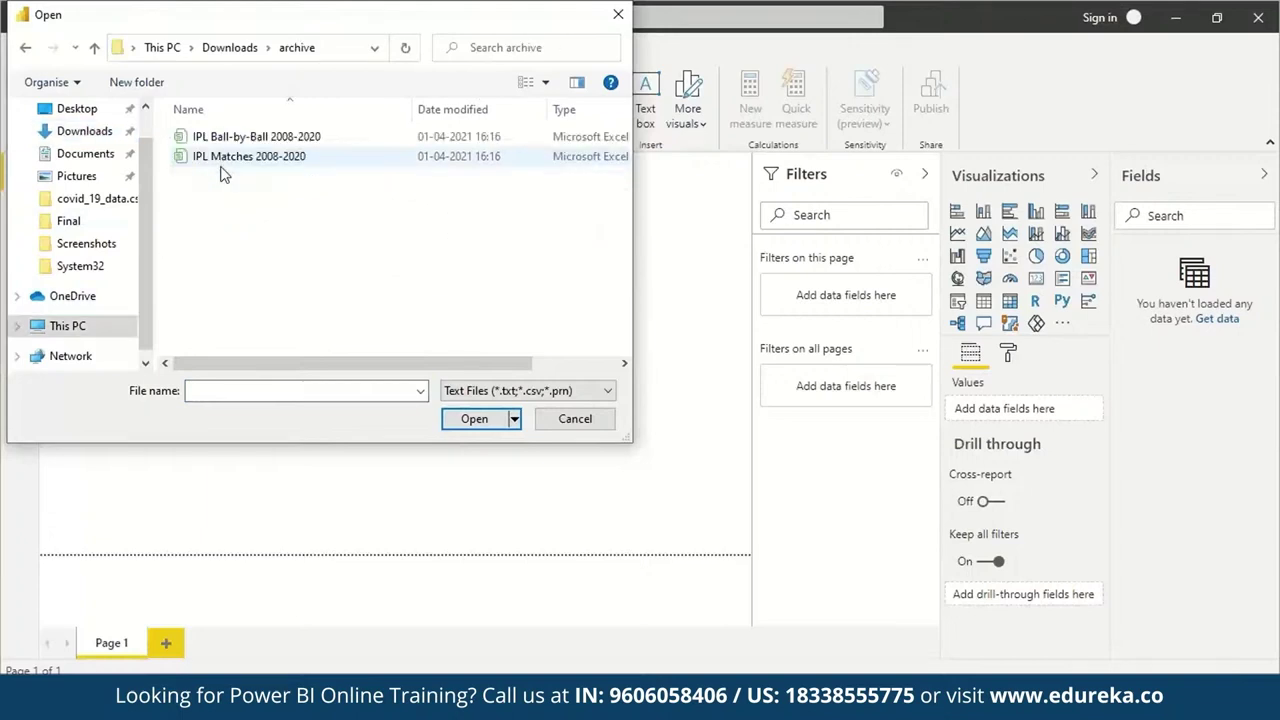
{"action": "left_click", "coordinate": [212, 138]}
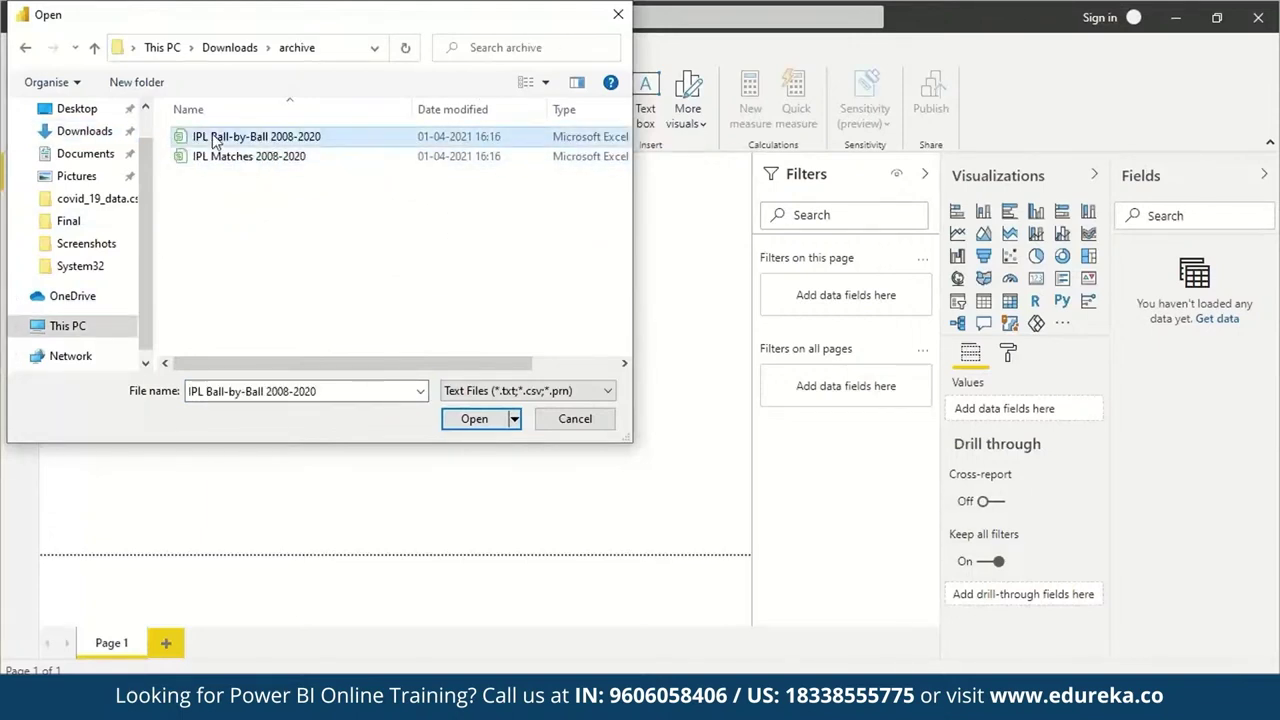
{"action": "left_click", "coordinate": [472, 423]}
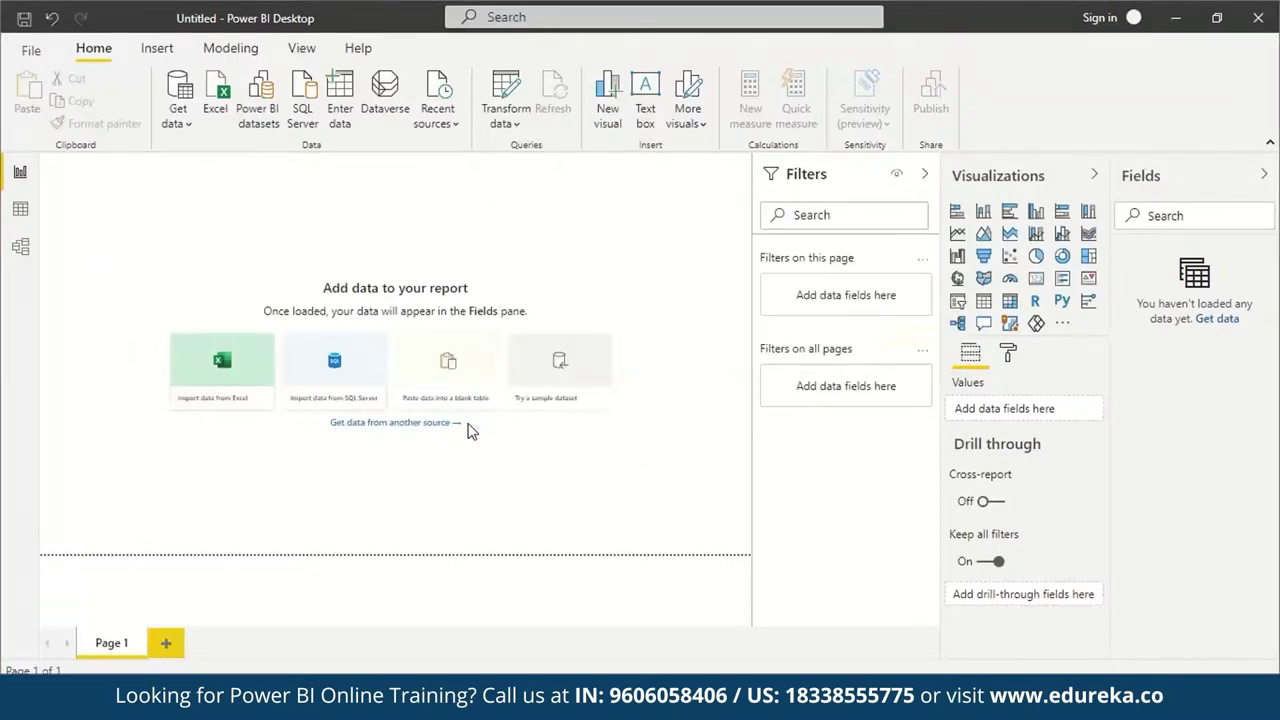
{"action": "left_click", "coordinate": [826, 611]}
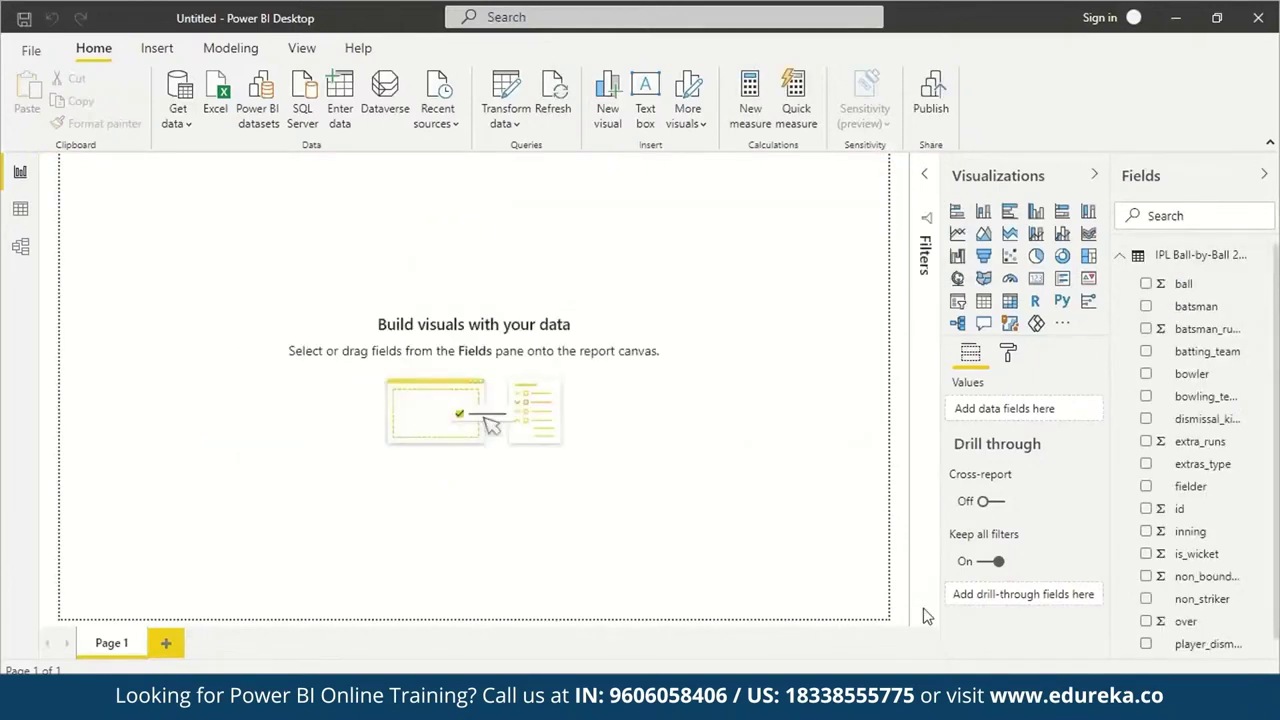
{"action": "scroll", "coordinate": [1207, 390], "scroll_direction": "down", "scroll_amount": 1}
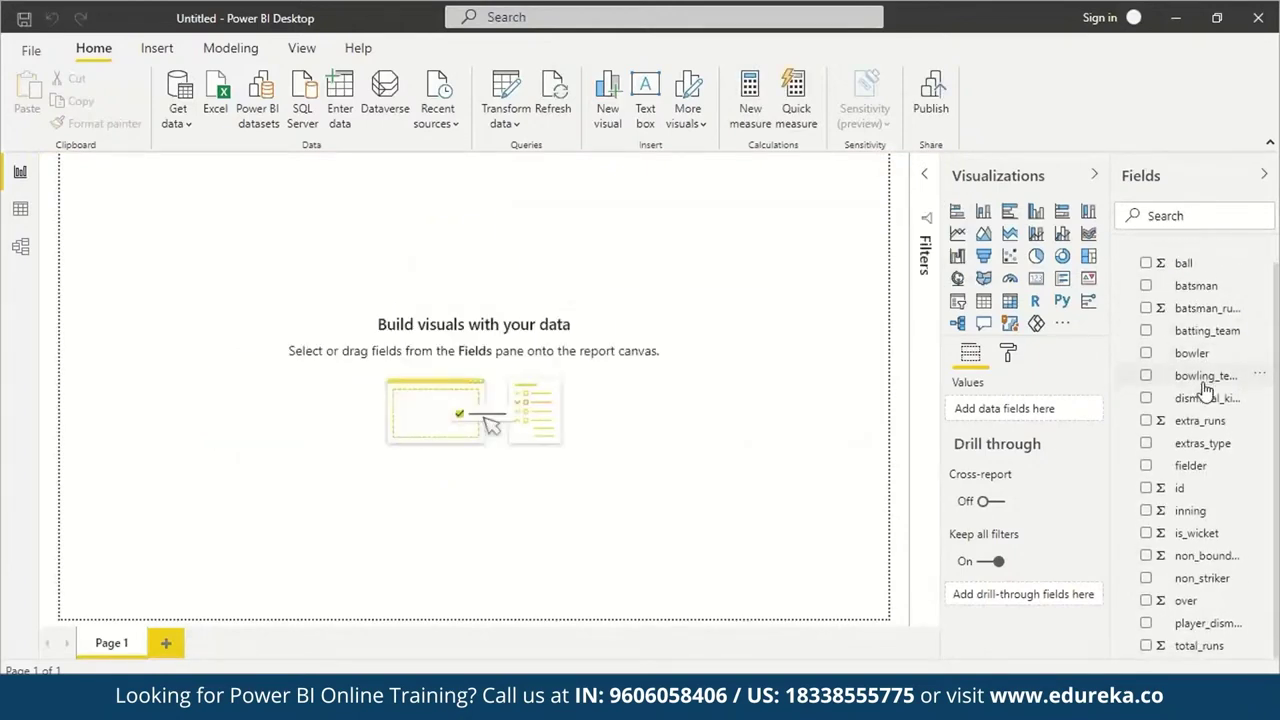
{"action": "scroll", "coordinate": [1207, 390], "scroll_direction": "up", "scroll_amount": 1}
{"action": "scroll", "coordinate": [1204, 284], "scroll_direction": "down", "scroll_amount": 1}
{"action": "scroll", "coordinate": [1102, 645], "scroll_direction": "up", "scroll_amount": 1}
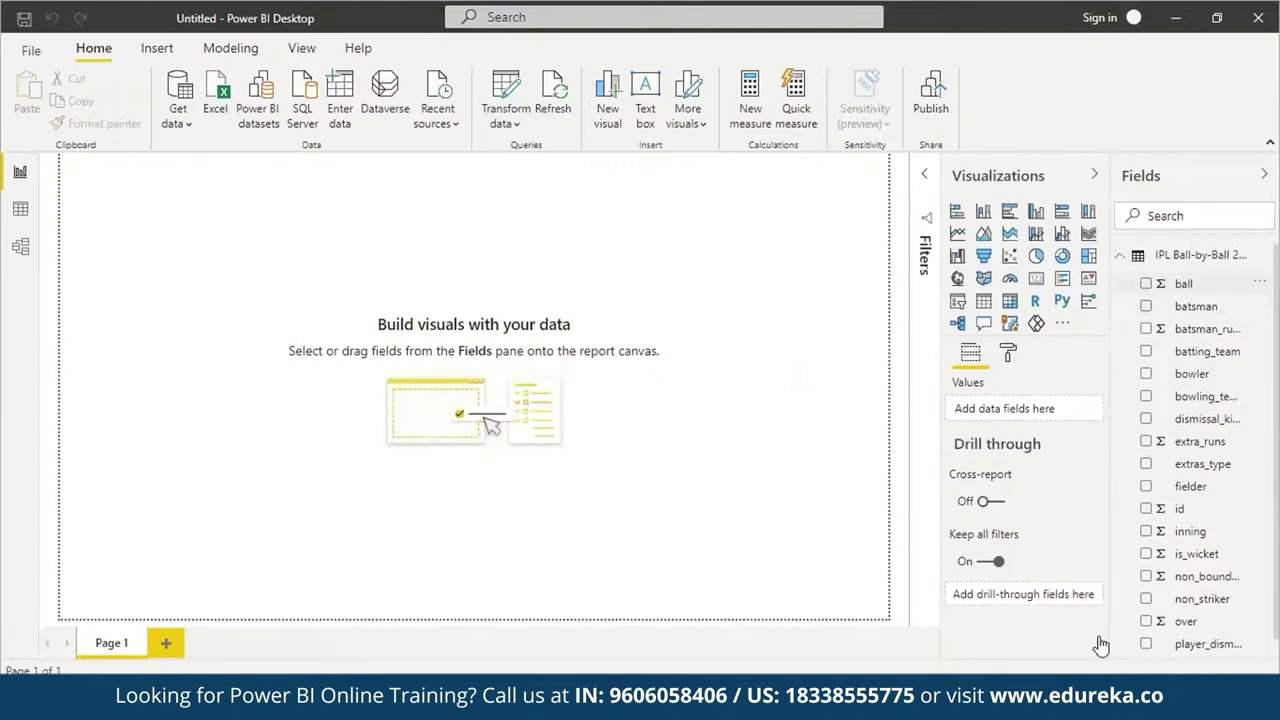
{"action": "scroll", "coordinate": [1100, 645], "scroll_direction": "down", "scroll_amount": 1}
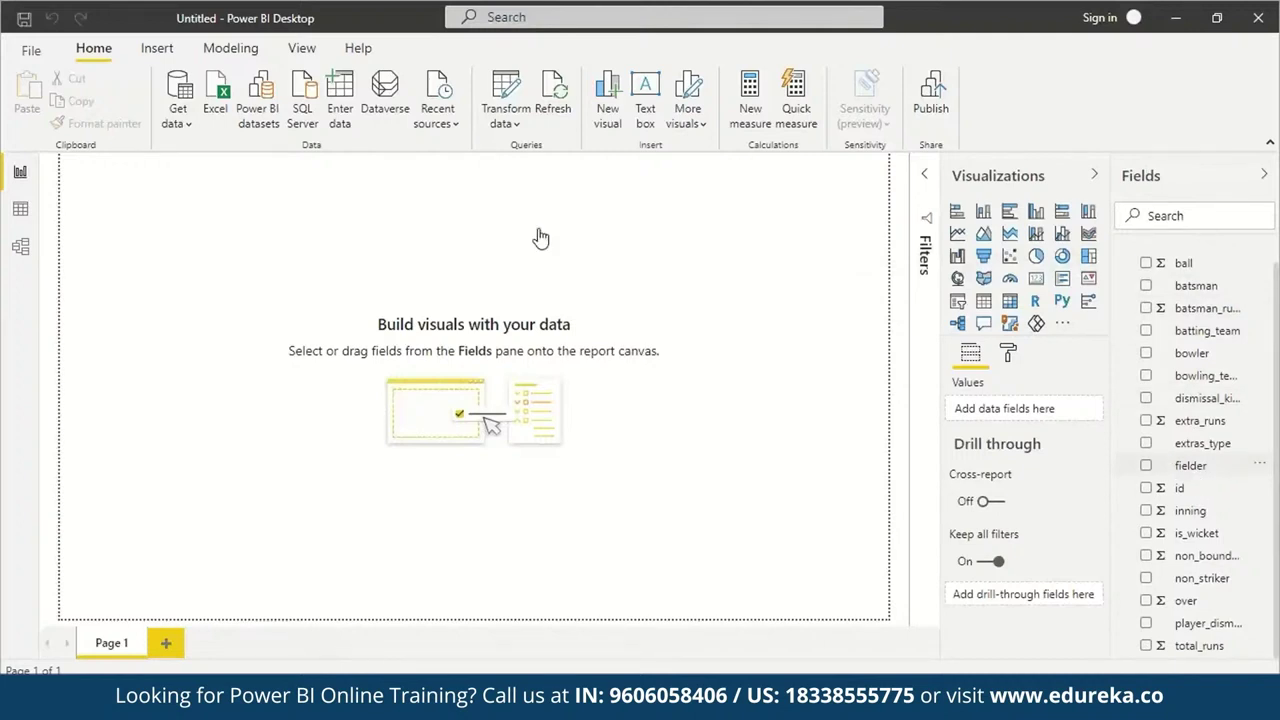
Load the IPL Matches 2008-2020 CSV file from the same archive folder into the report.
{"action": "left_click", "coordinate": [180, 118]}
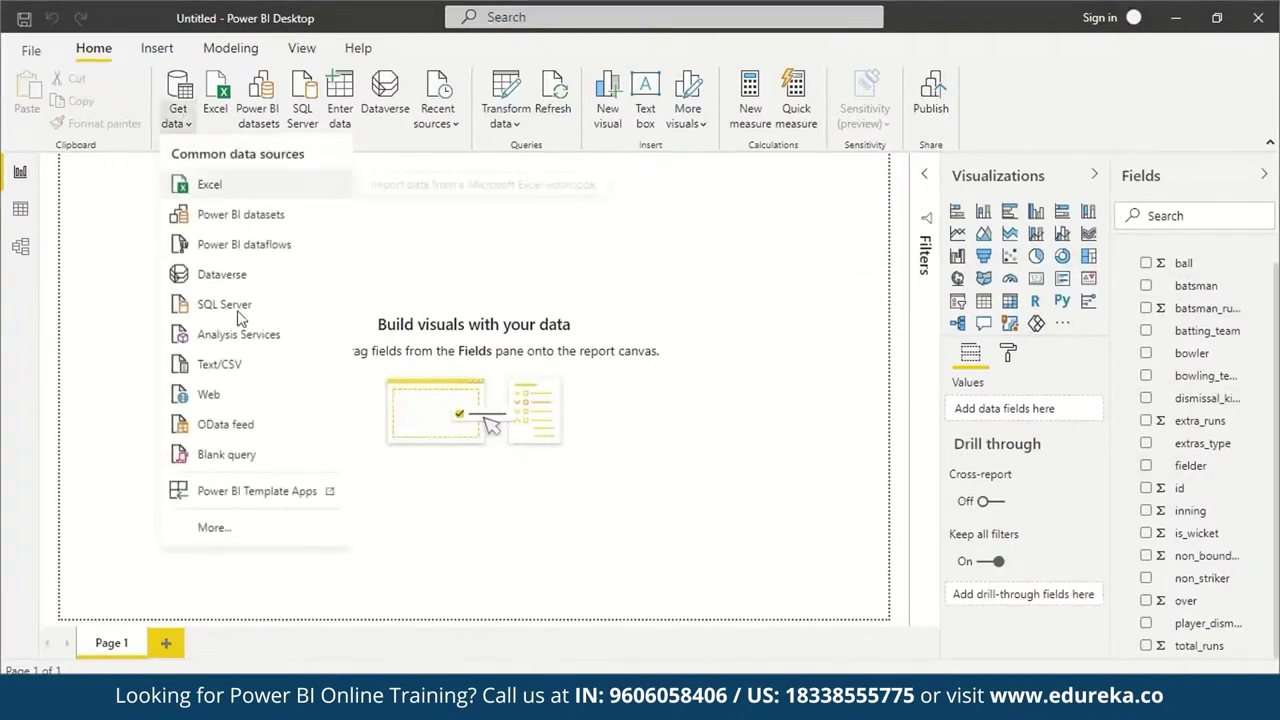
{"action": "left_click", "coordinate": [241, 364]}
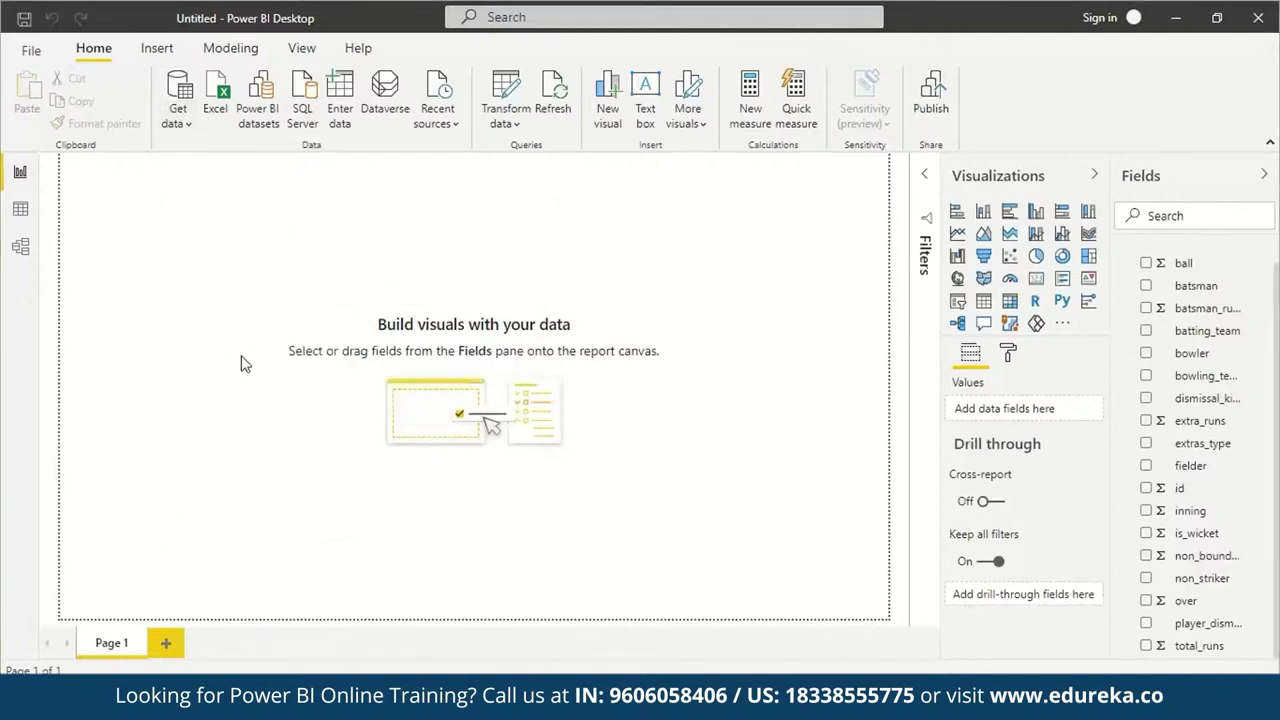
{"action": "left_click", "coordinate": [297, 160]}
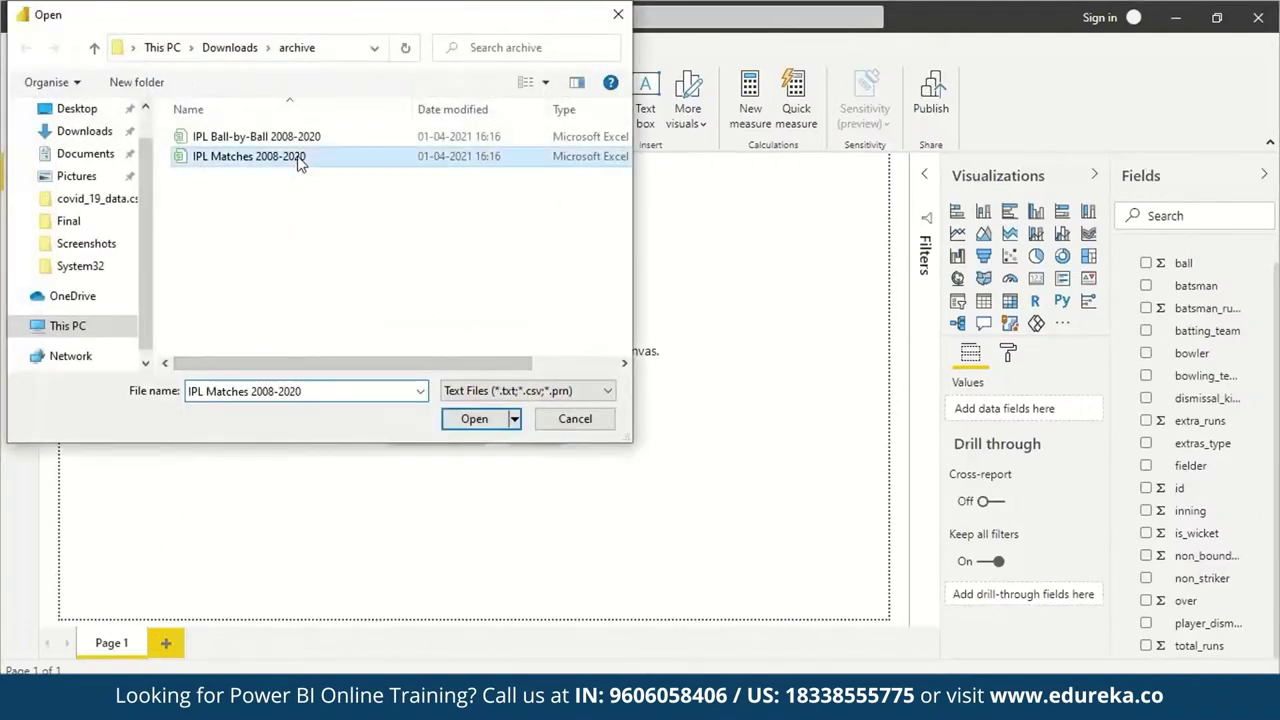
{"action": "left_click", "coordinate": [490, 422]}
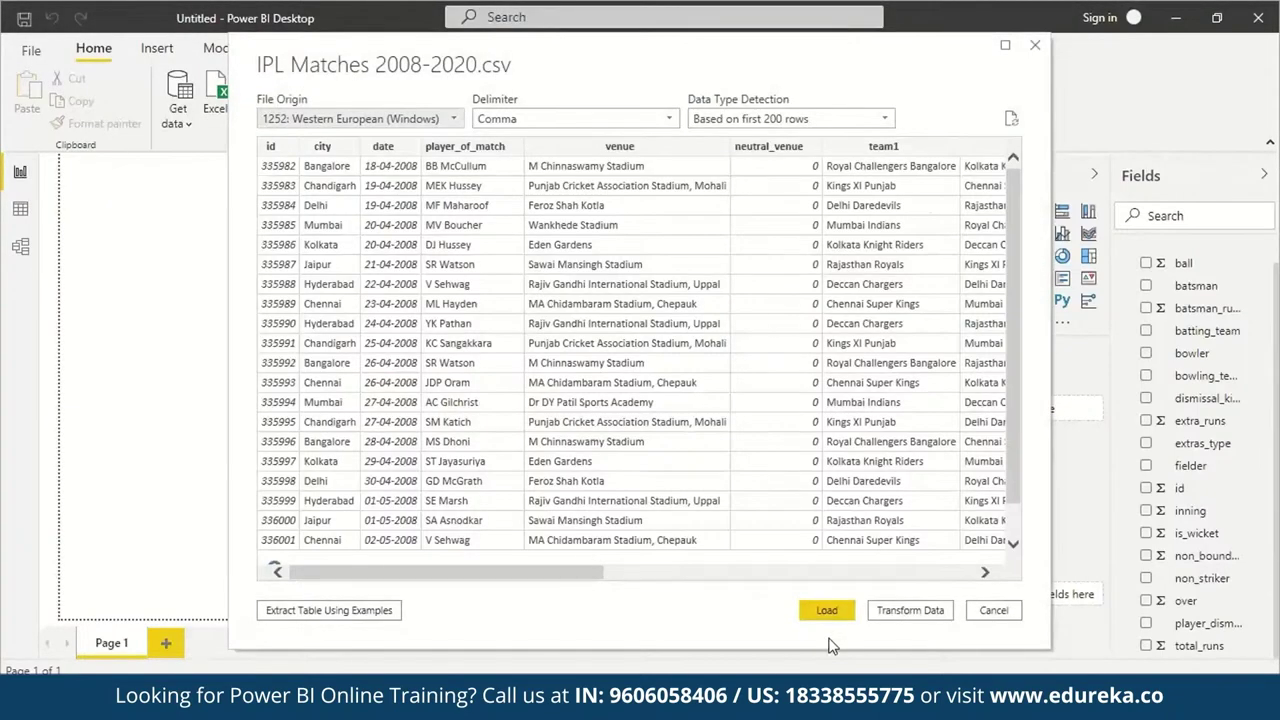
{"action": "left_click", "coordinate": [830, 611]}
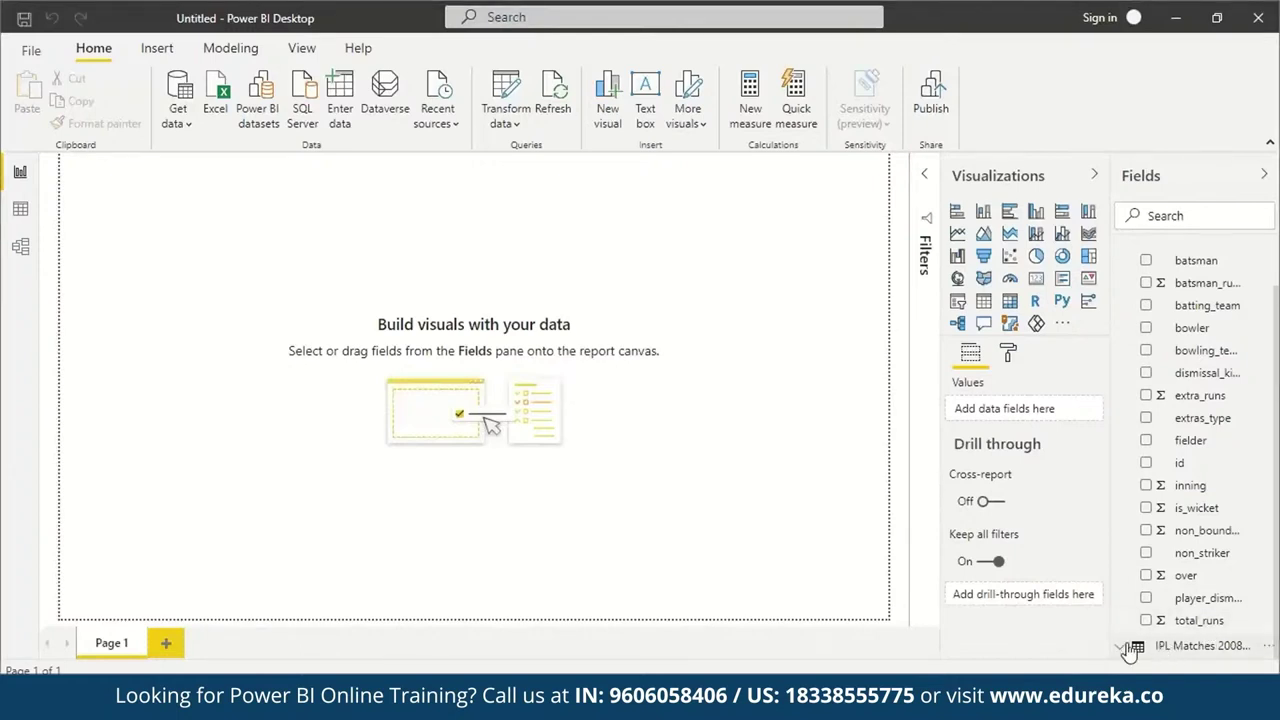
Collapse the IPL Ball-by-Ball table in the field list and expand the IPL Matches table to view its fields.
{"action": "left_click", "coordinate": [1268, 646]}
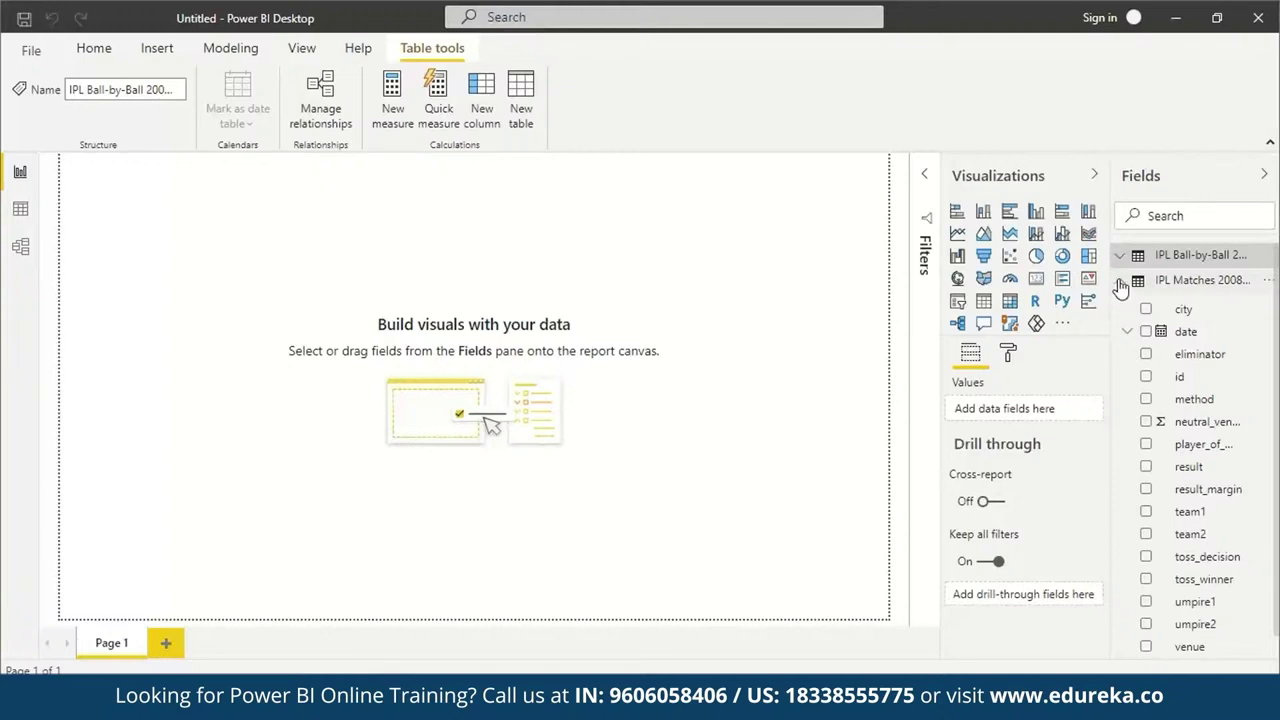
{"action": "left_click", "coordinate": [1138, 288]}
{"action": "left_click", "coordinate": [1138, 288]}
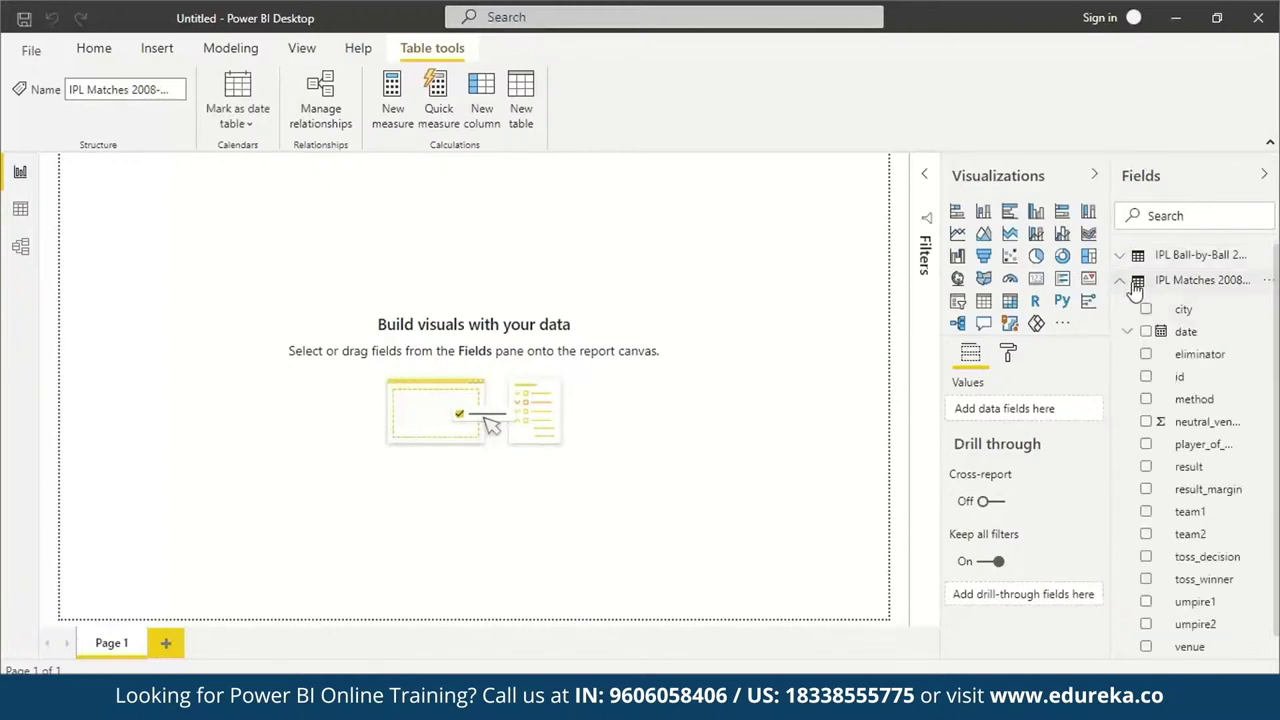
Collapse the IPL Matches table, expand IPL Ball-by-Ball, and add its batsman field to the blank page as a table visual.
{"action": "left_click", "coordinate": [1137, 287]}
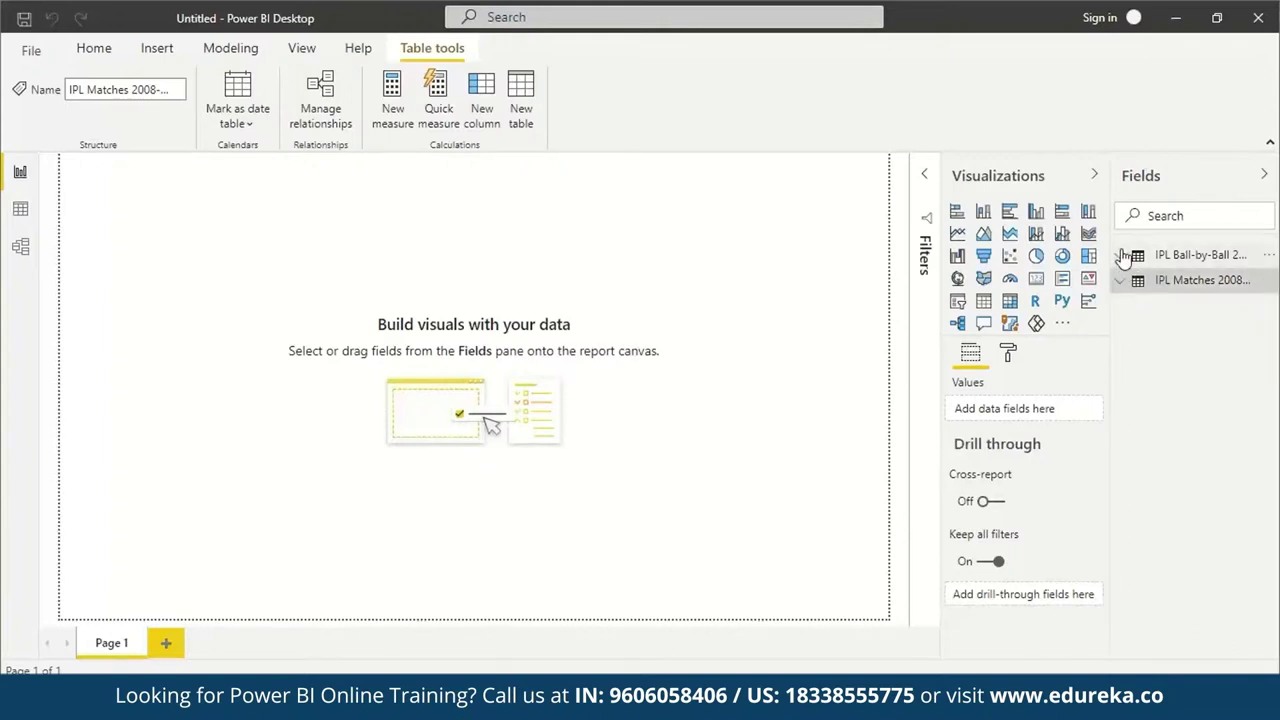
{"action": "left_click", "coordinate": [1122, 257]}
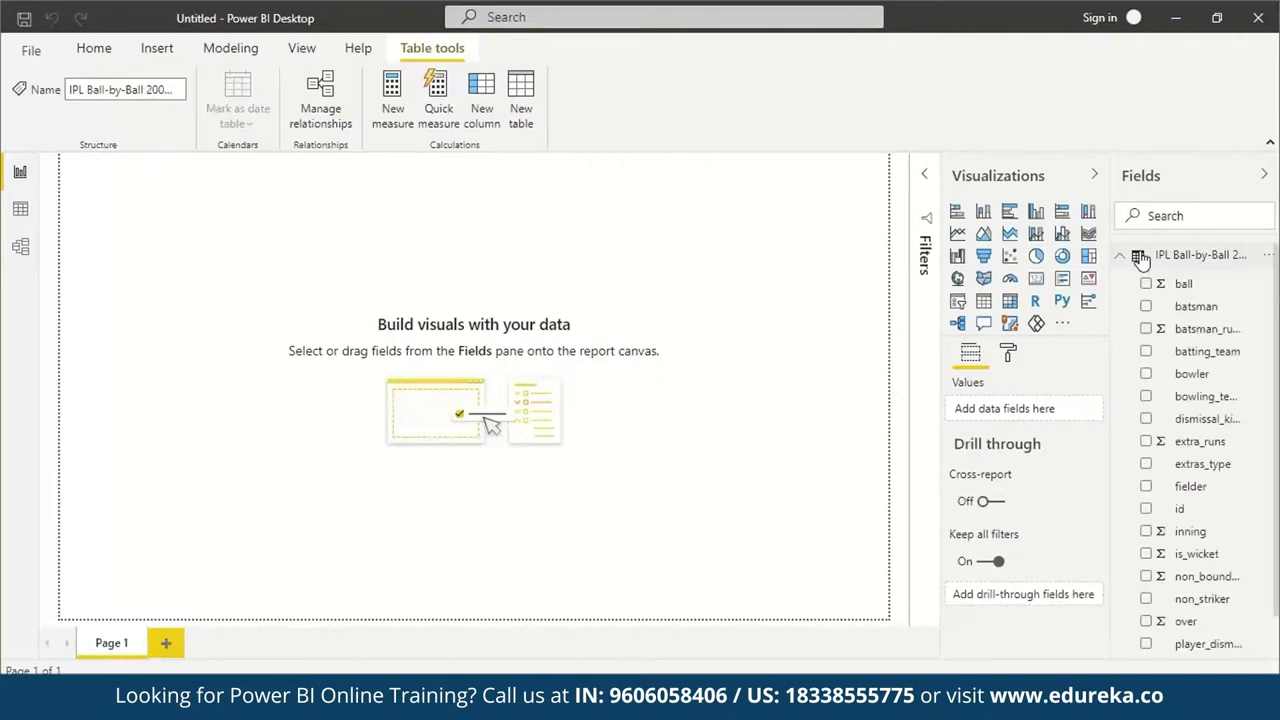
{"action": "left_click", "coordinate": [1195, 308]}
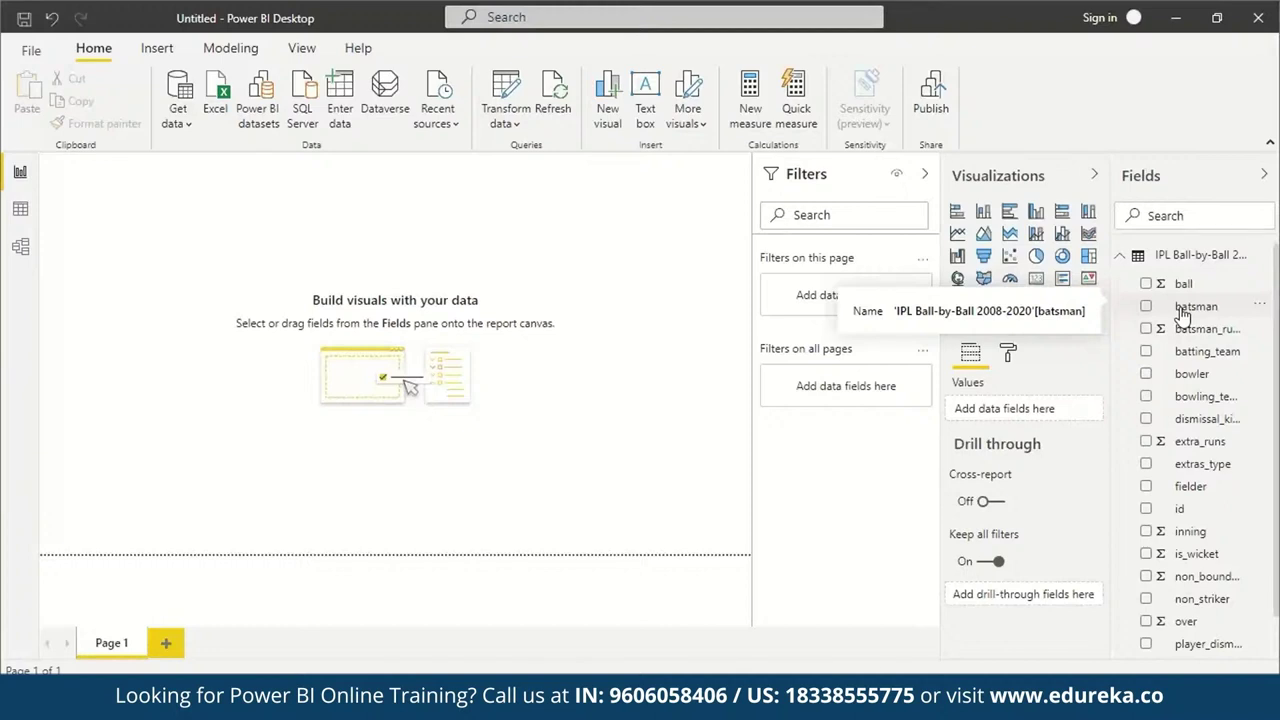
{"action": "left_click_drag", "start_coordinate": [1183, 314], "coordinate": [414, 310]}
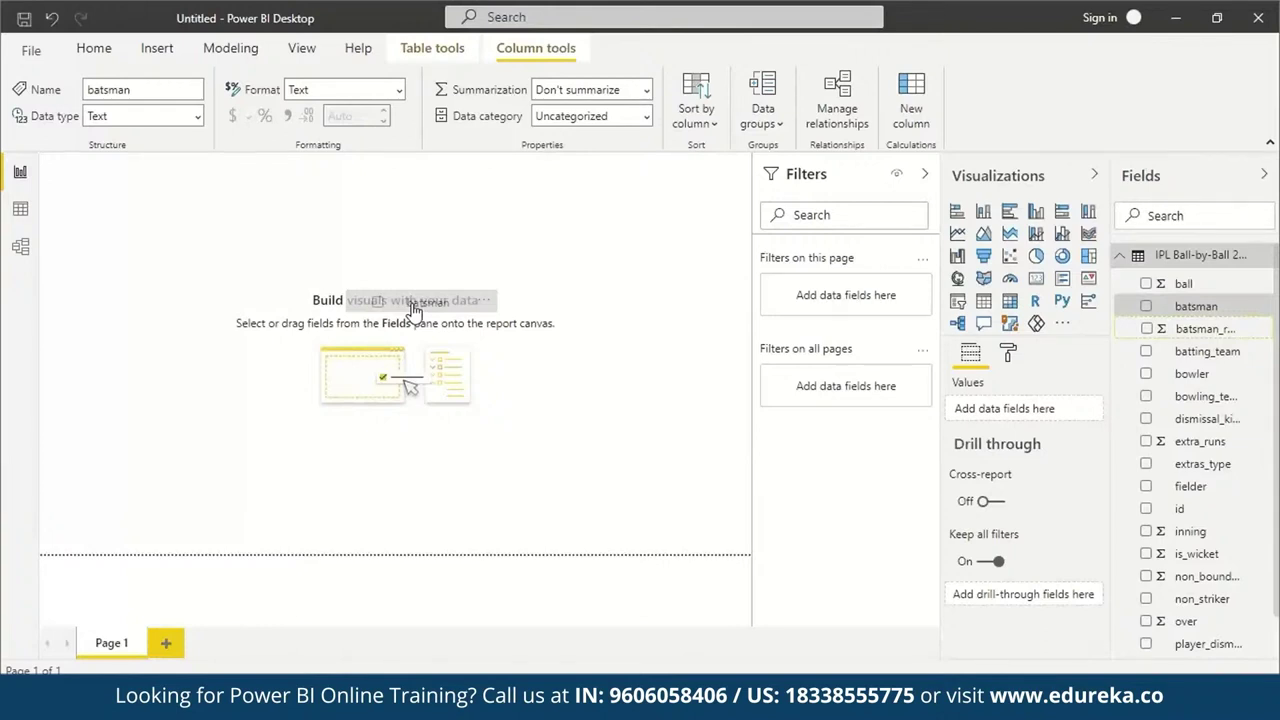
{"action": "mouse_move", "coordinate": [414, 310]}
{"action": "left_mouse_down"}
{"action": "mouse_move", "coordinate": [352, 344]}
{"action": "mouse_move", "coordinate": [410, 306]}
{"action": "mouse_move", "coordinate": [414, 325]}
{"action": "left_mouse_up"}
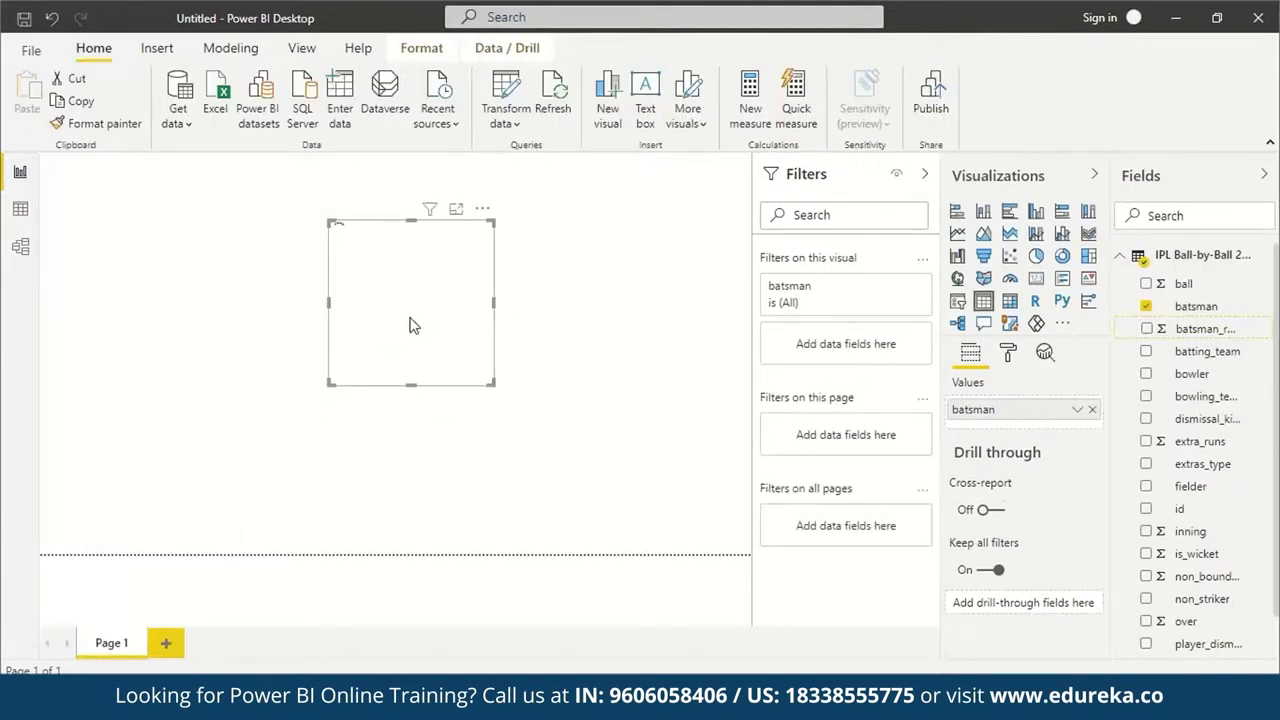
{"action": "scroll", "coordinate": [405, 323], "scroll_direction": "down", "scroll_amount": 10}
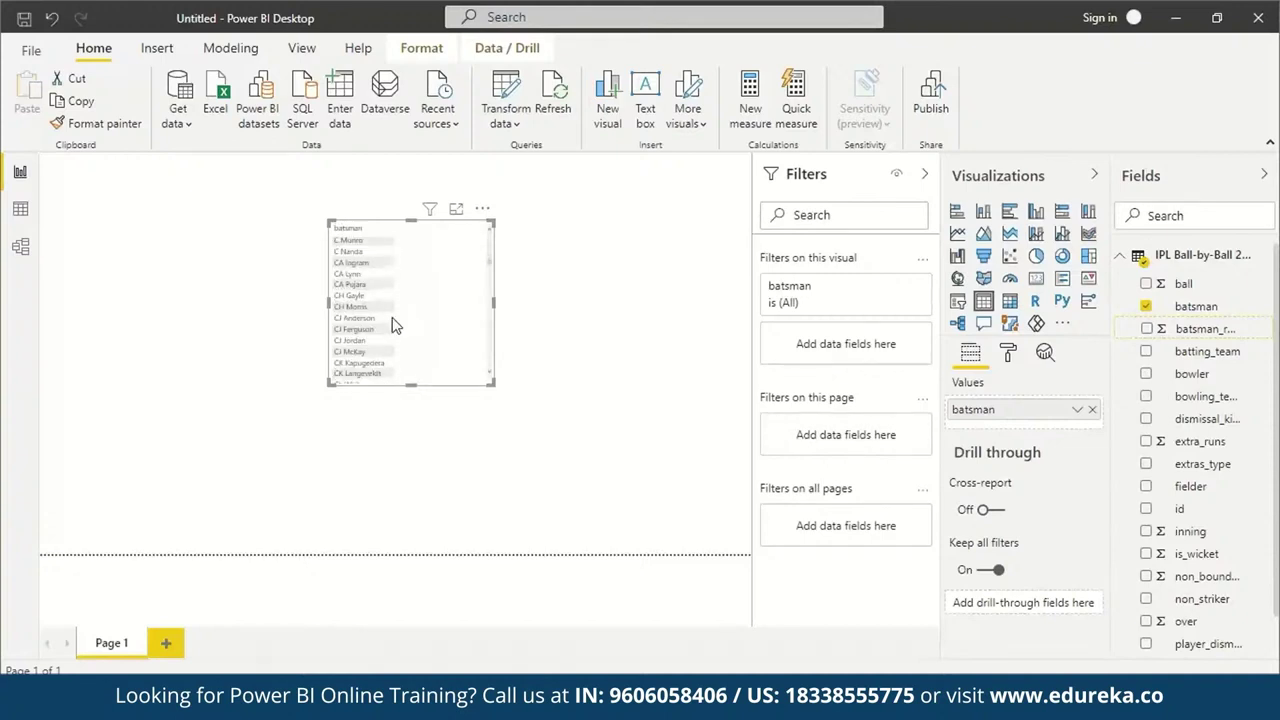
{"action": "scroll", "coordinate": [370, 330], "scroll_direction": "up", "scroll_amount": 10}
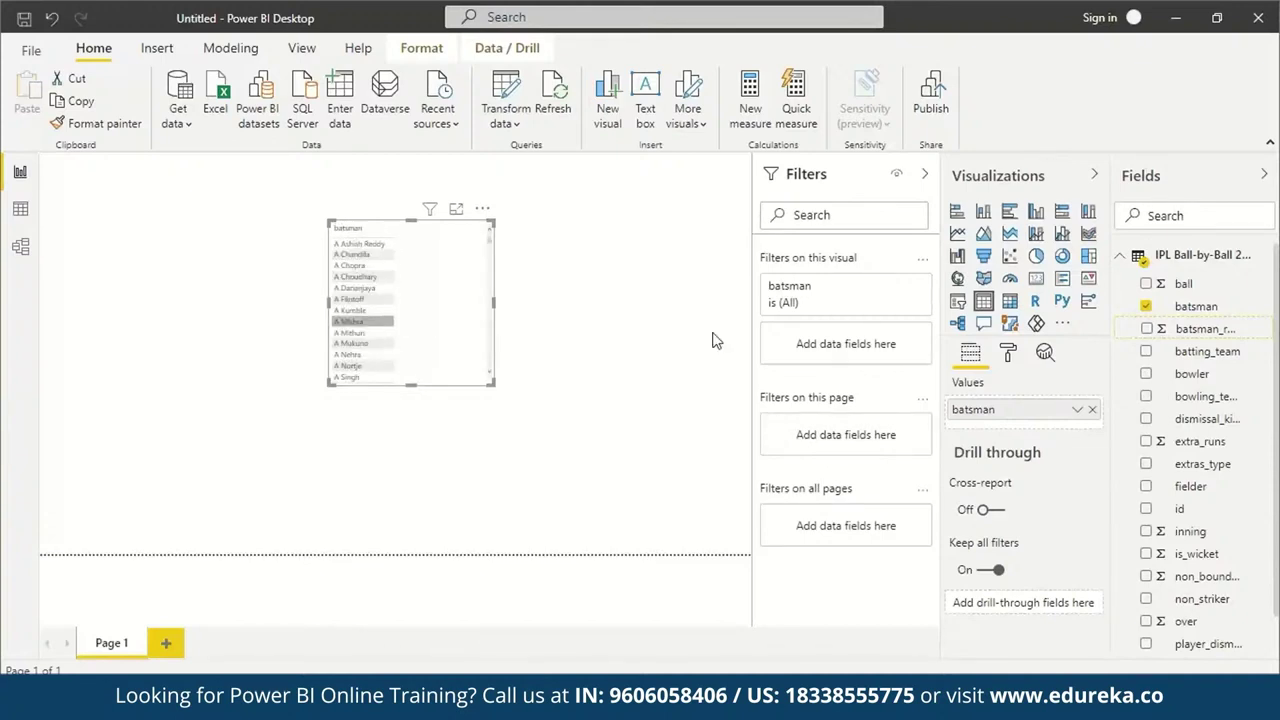
Convert the batsman table to a stacked column chart with the count of batsman as its values, and enlarge it.
{"action": "left_click", "coordinate": [983, 212]}
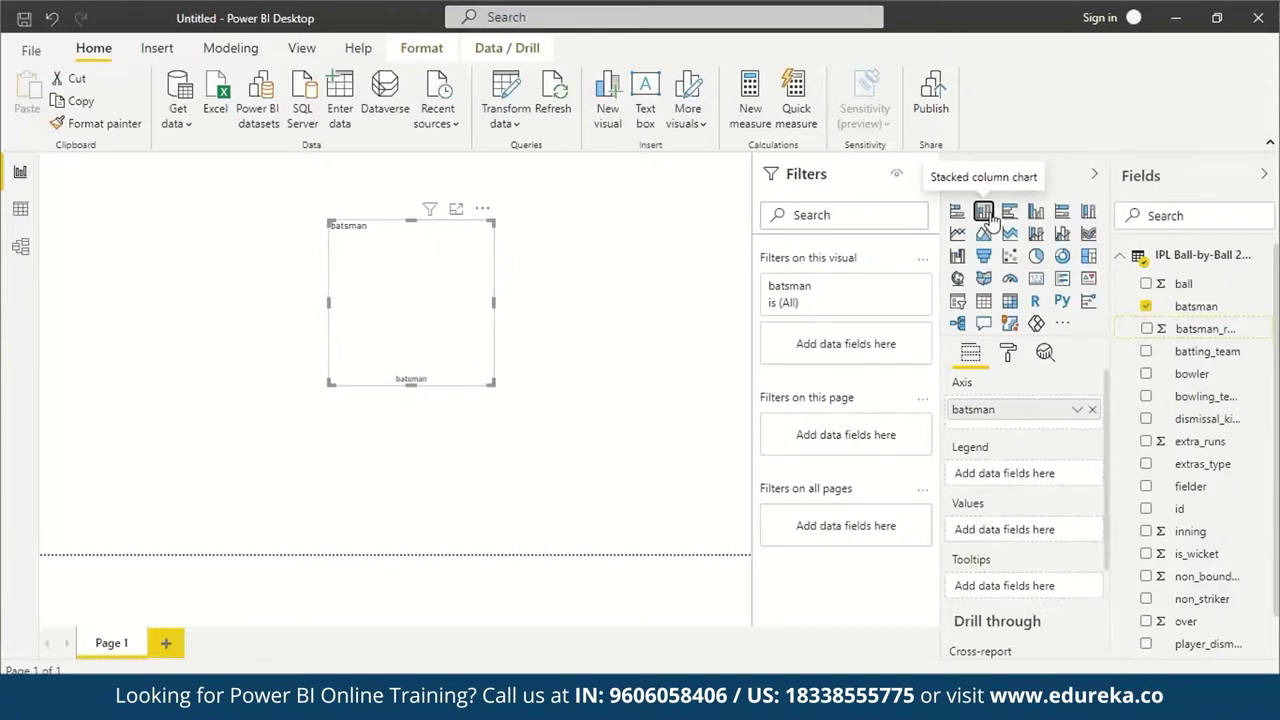
{"action": "left_click_drag", "start_coordinate": [1196, 306], "coordinate": [1074, 409]}
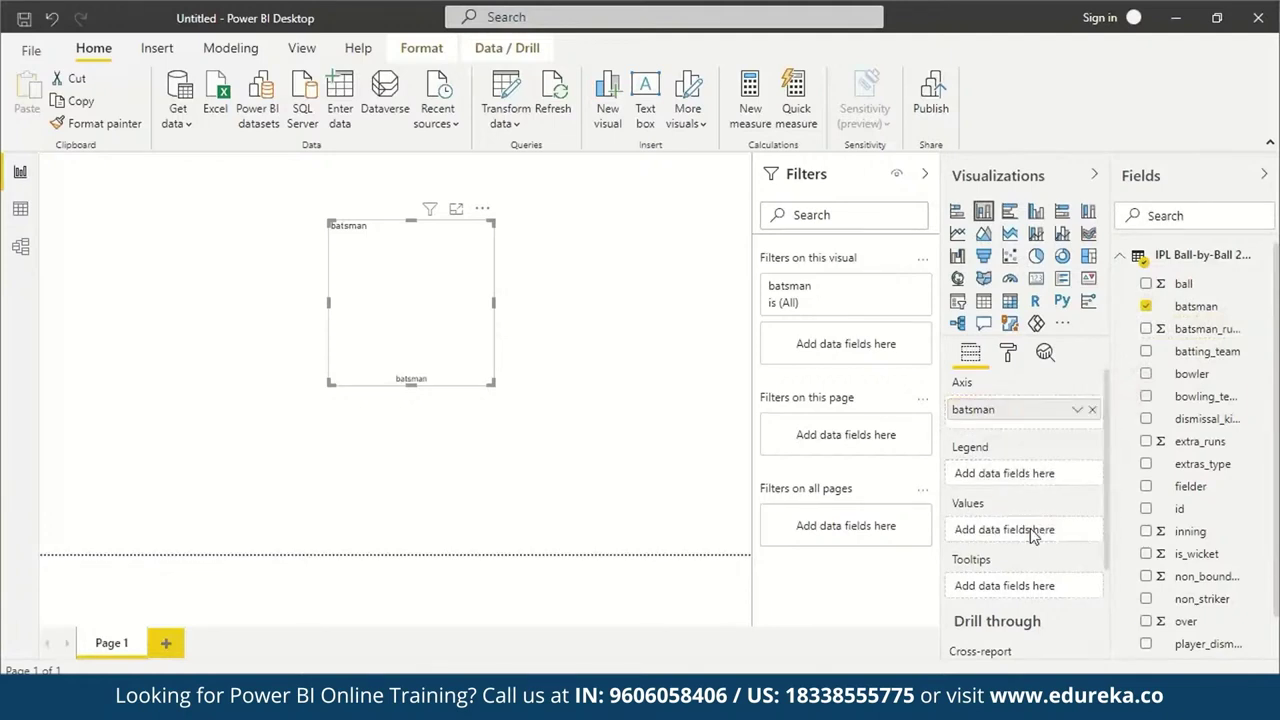
{"action": "left_click_drag", "start_coordinate": [1035, 537], "coordinate": [1032, 538]}
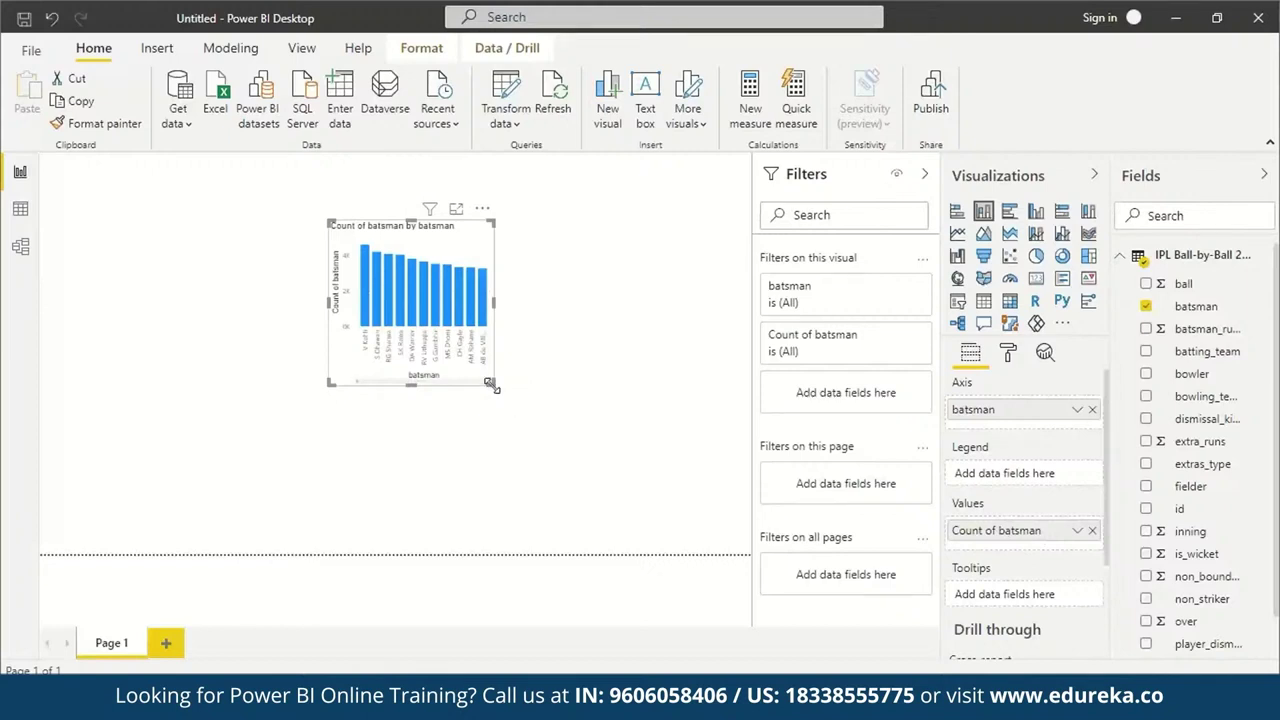
{"action": "left_click_drag", "start_coordinate": [490, 385], "coordinate": [715, 497]}
Highlight individual batsmen's columns in the chart to inspect them one at a time.
{"action": "left_click", "coordinate": [365, 290]}
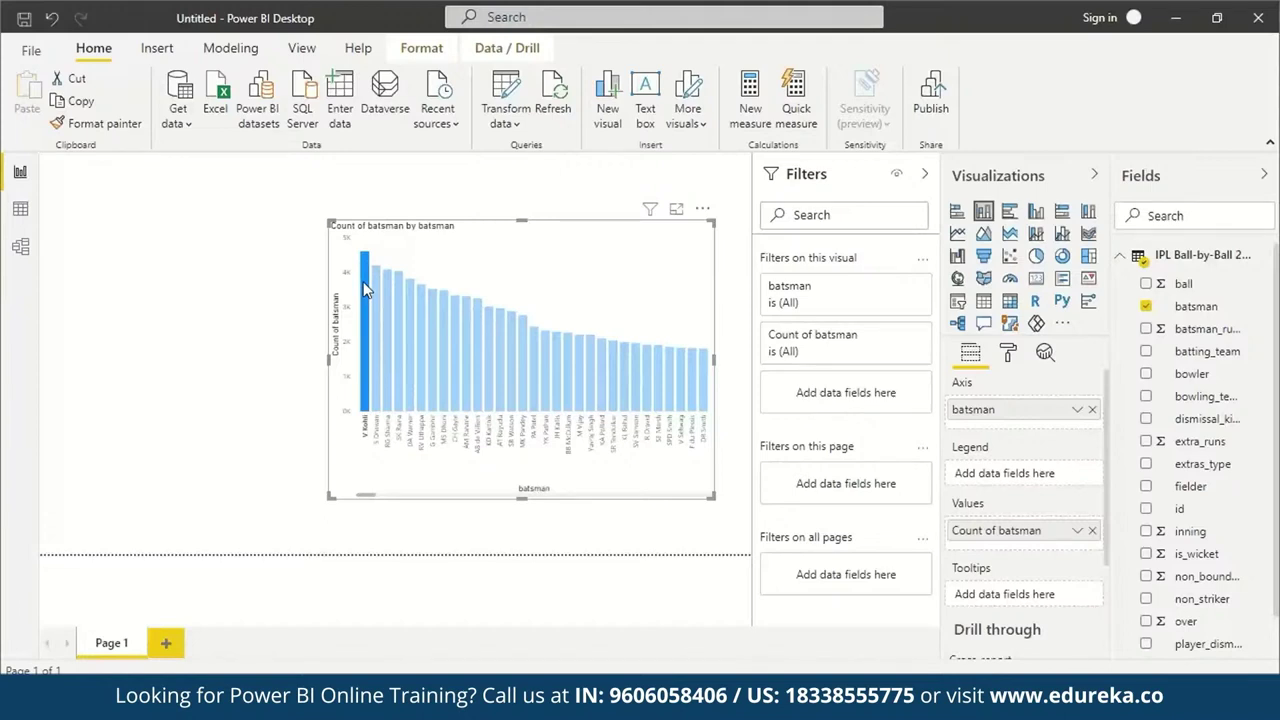
{"action": "left_click", "coordinate": [376, 292]}
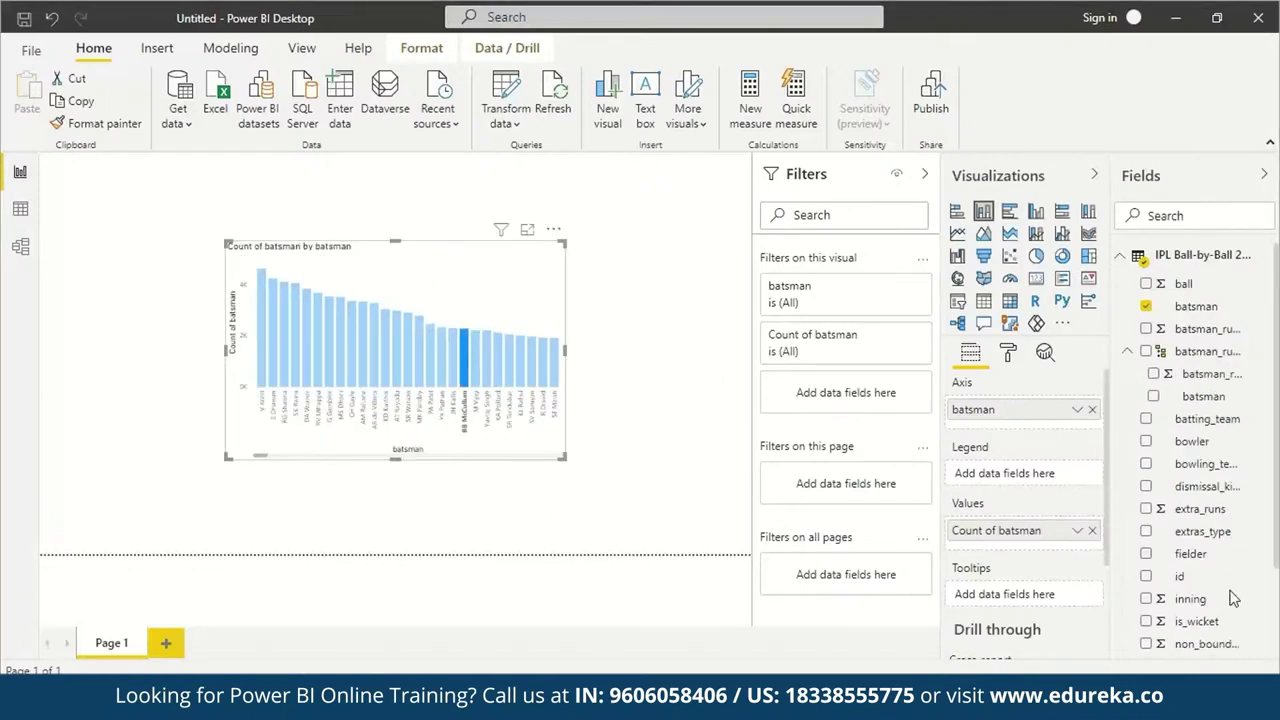
{"action": "left_click", "coordinate": [418, 341]}
{"action": "left_click", "coordinate": [371, 345]}
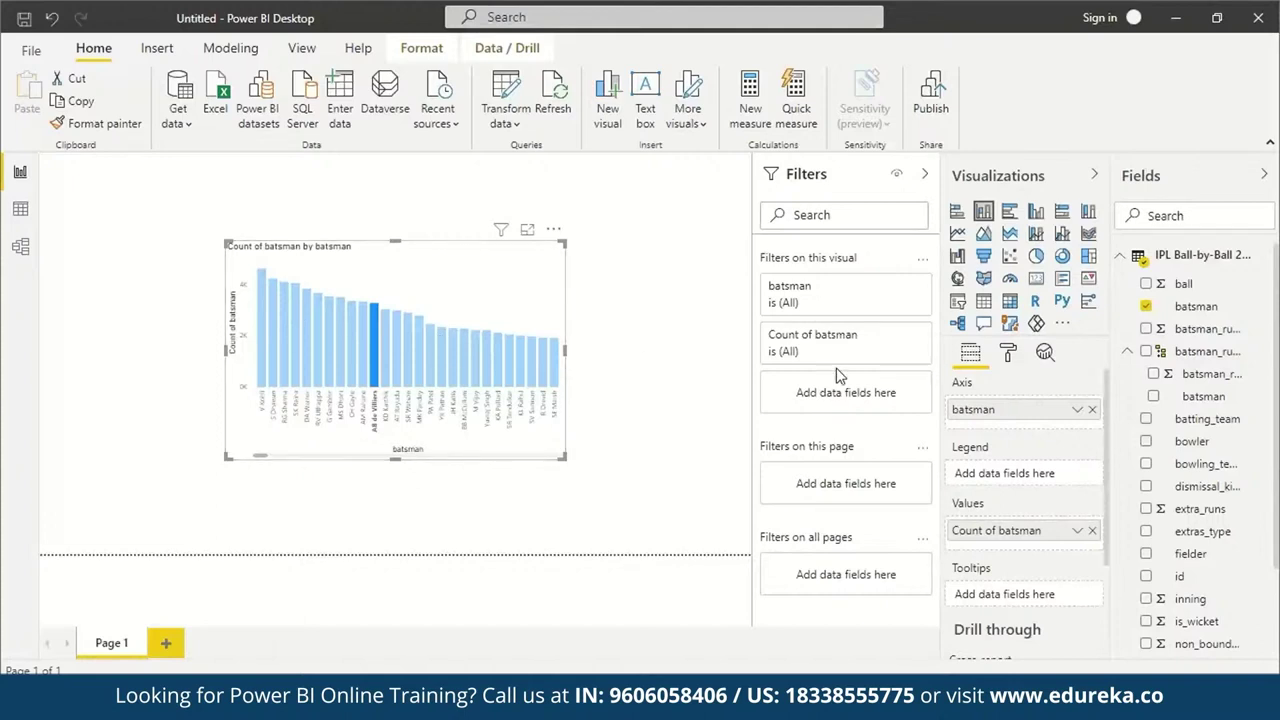
In the column chart's data color formatting, turn on Show all so each batsman has a separate color setting.
{"action": "left_click", "coordinate": [1010, 353]}
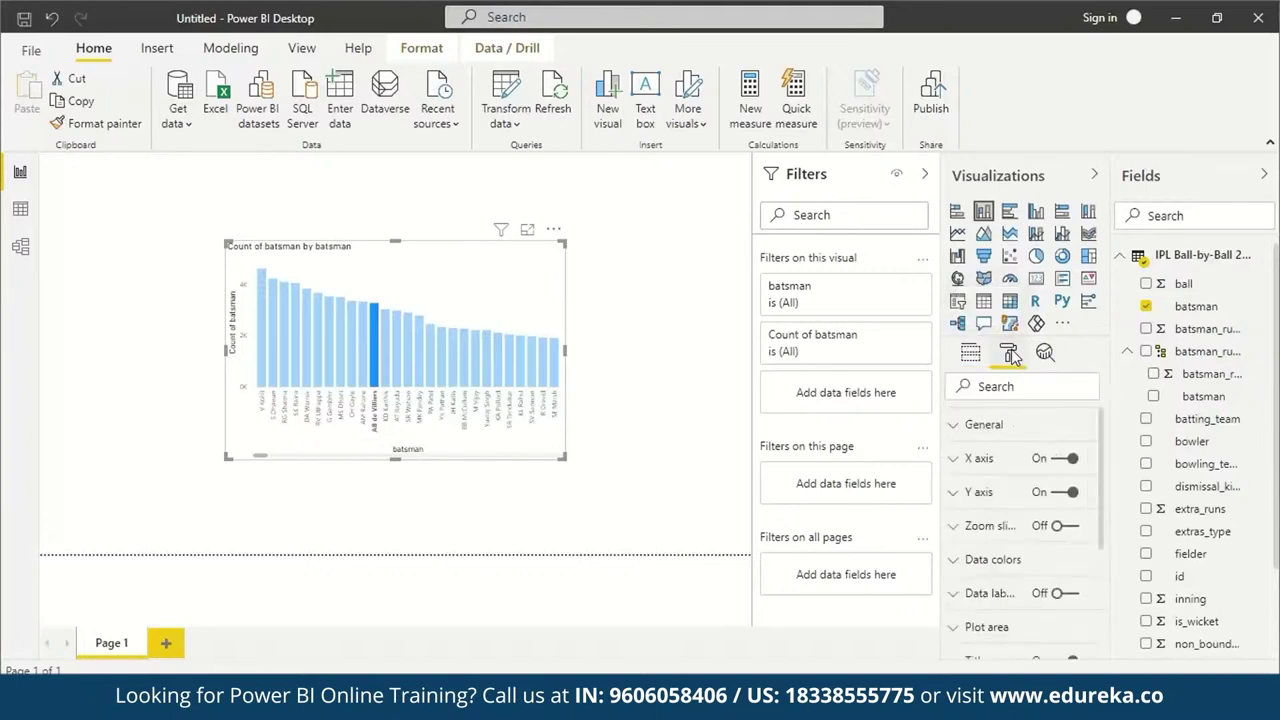
{"action": "left_click", "coordinate": [957, 564]}
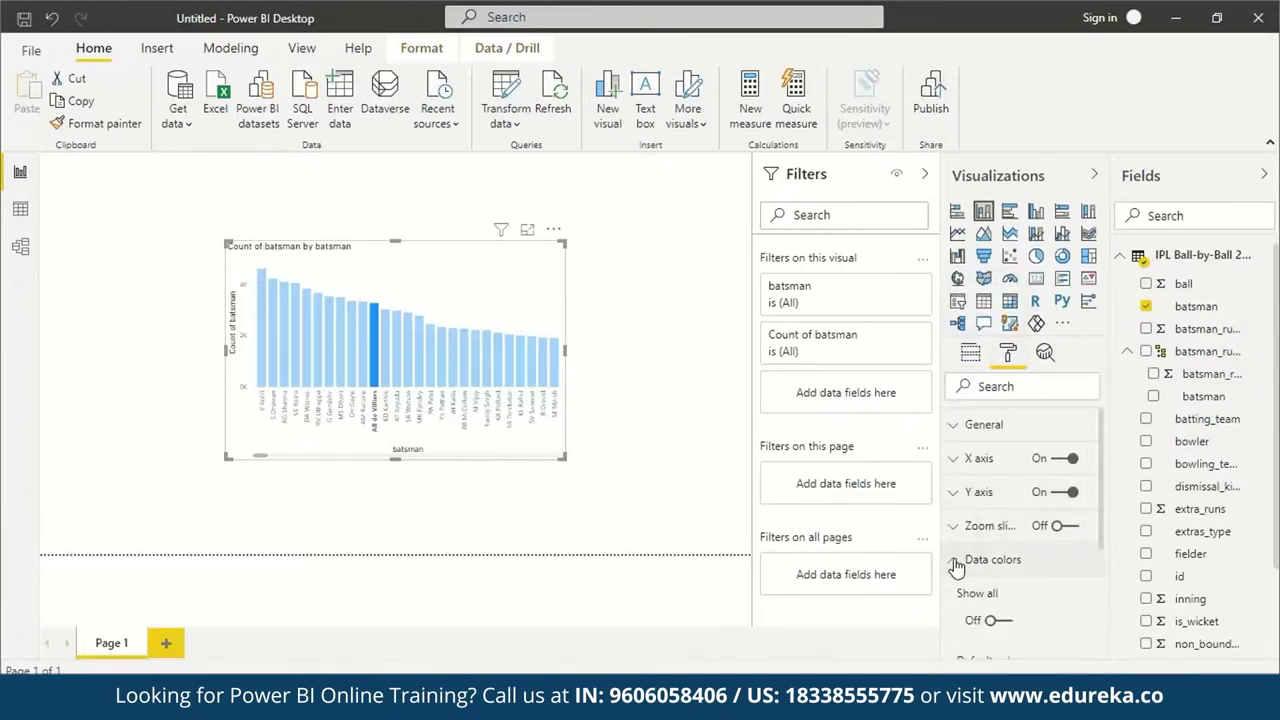
{"action": "scroll", "coordinate": [1040, 541], "scroll_direction": "down", "scroll_amount": 3}
{"action": "scroll", "coordinate": [1040, 541], "scroll_direction": "up", "scroll_amount": 3}
{"action": "scroll", "coordinate": [1040, 541], "scroll_direction": "down", "scroll_amount": 5}
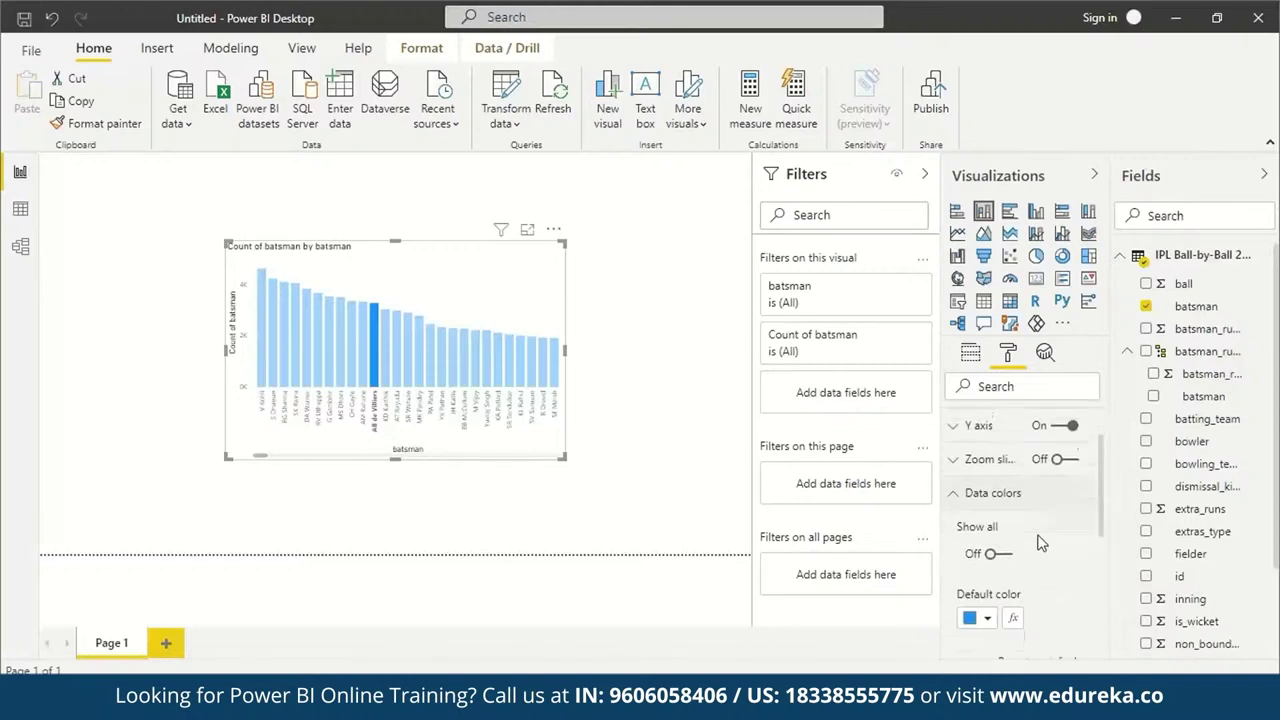
{"action": "scroll", "coordinate": [1040, 541], "scroll_direction": "up", "scroll_amount": 3}
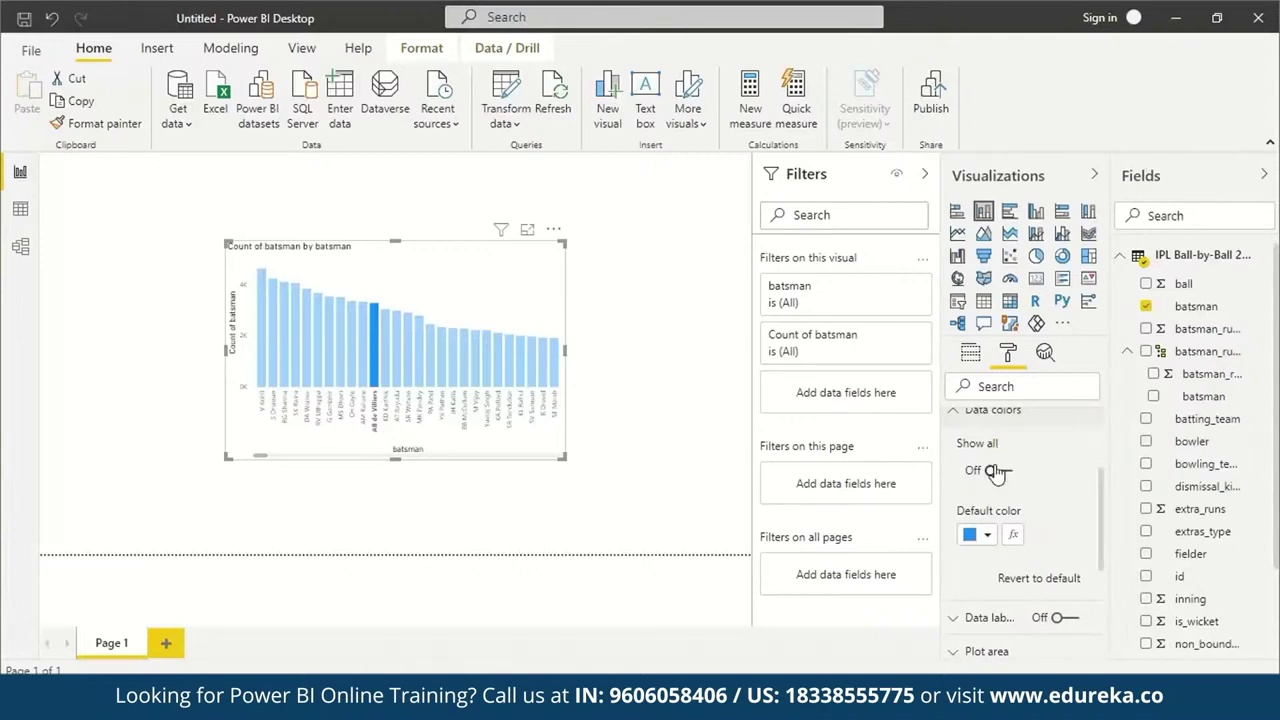
{"action": "left_click", "coordinate": [994, 471]}
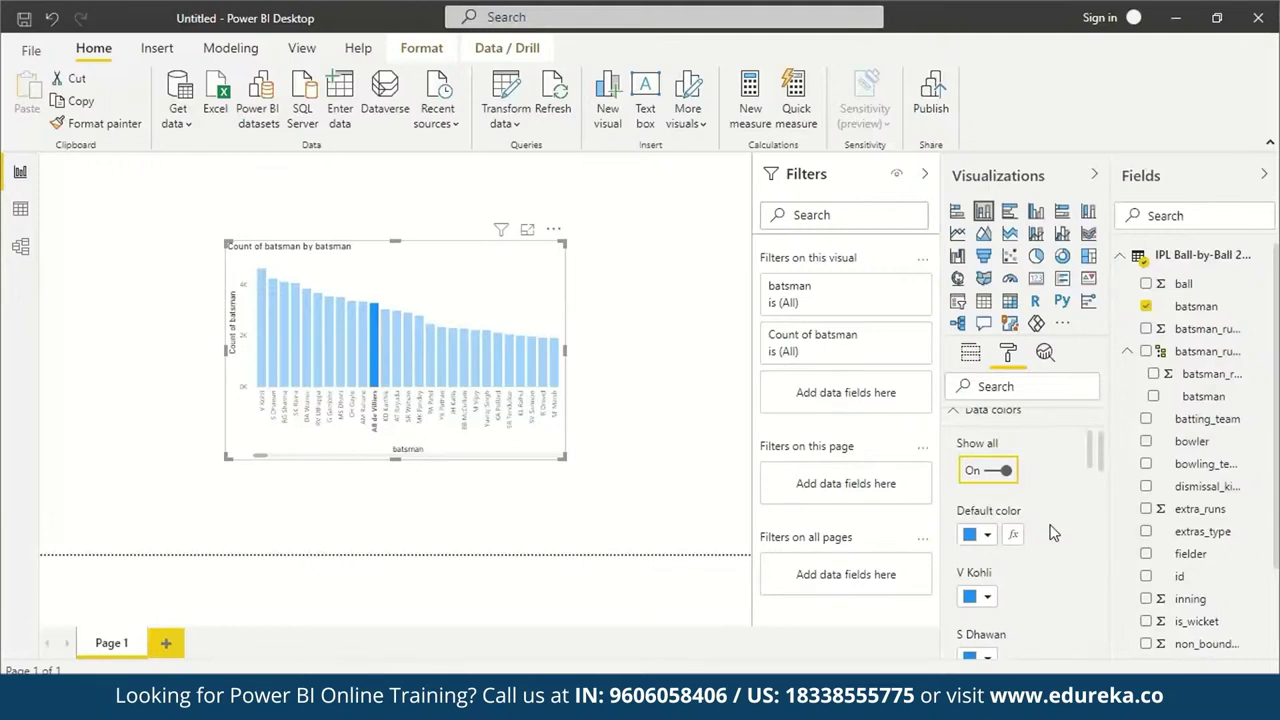
Change the V Kohli column to the custom red color #CF0812.
{"action": "left_click", "coordinate": [262, 355]}
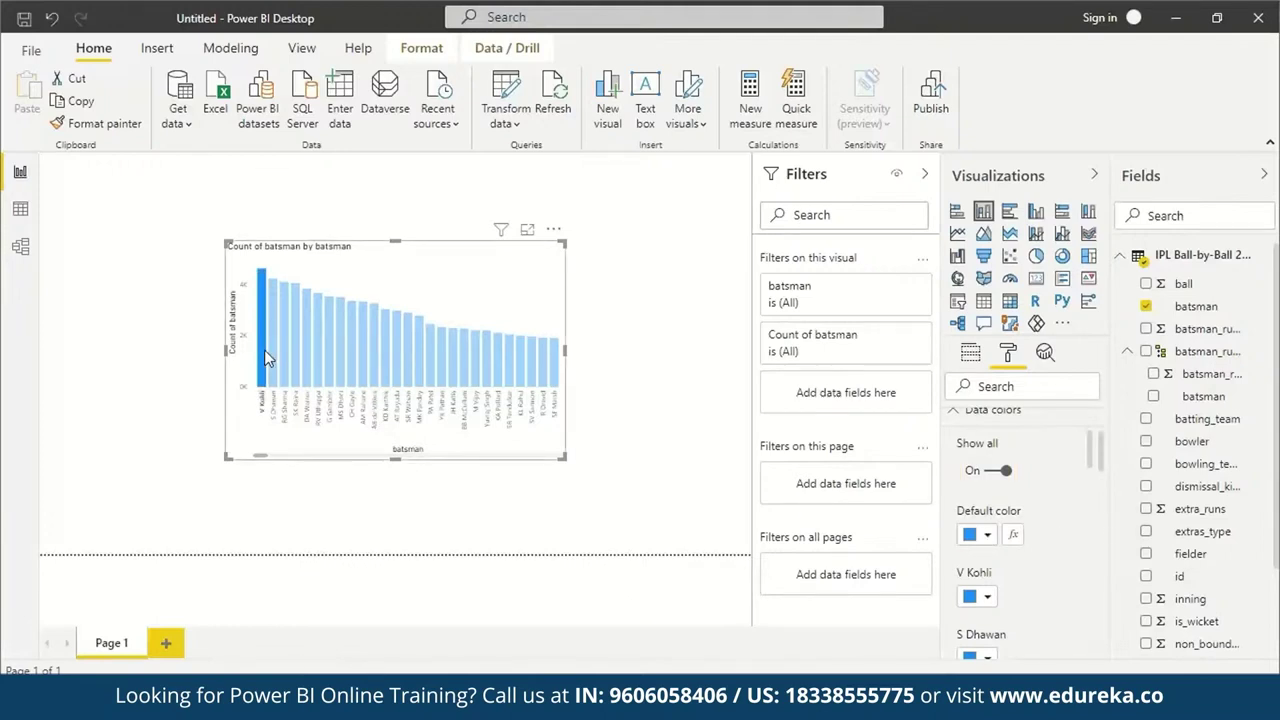
{"action": "left_click", "coordinate": [994, 596]}
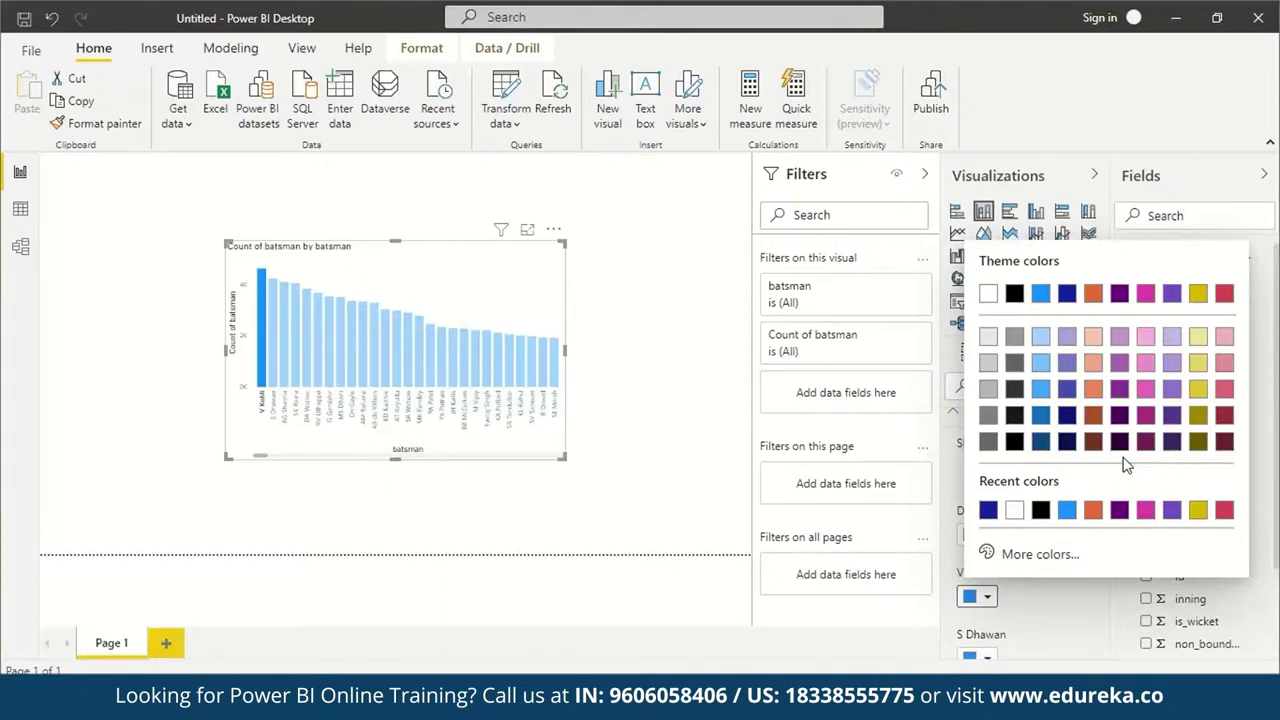
{"action": "left_click", "coordinate": [1024, 570]}
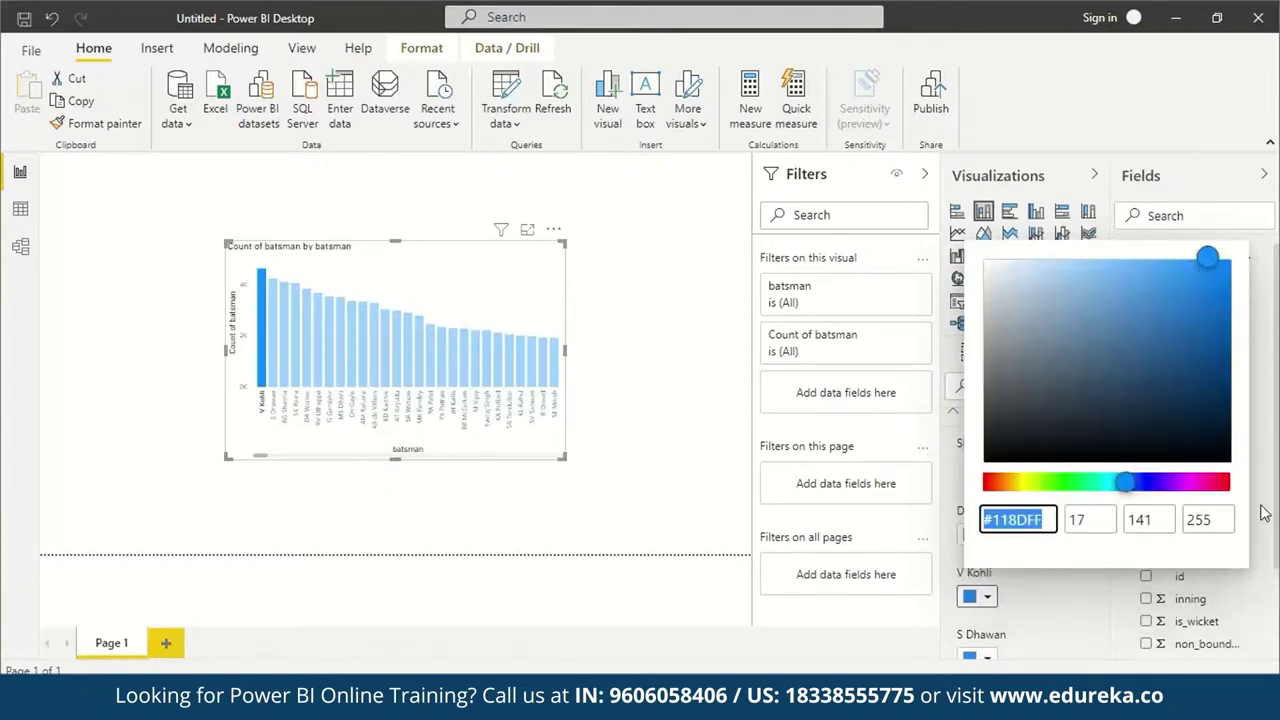
{"action": "left_click", "coordinate": [1227, 482]}
{"action": "left_click", "coordinate": [1225, 298]}
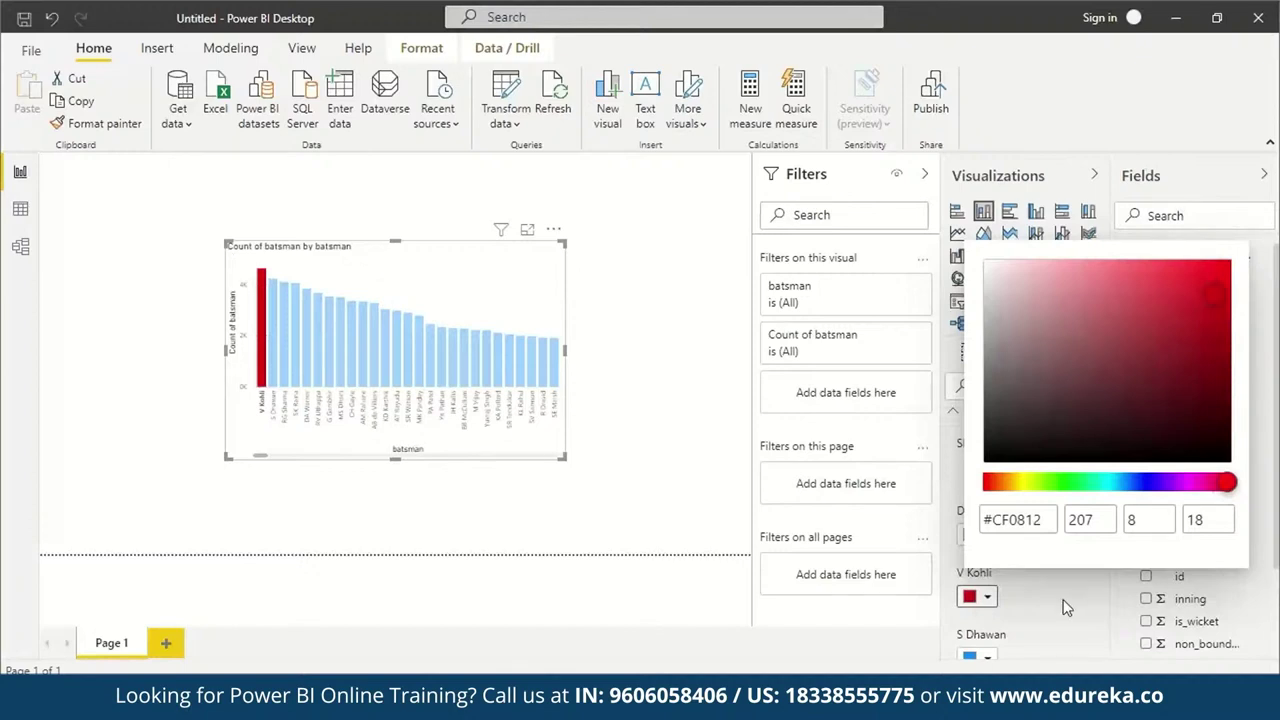
{"action": "left_click", "coordinate": [652, 490]}
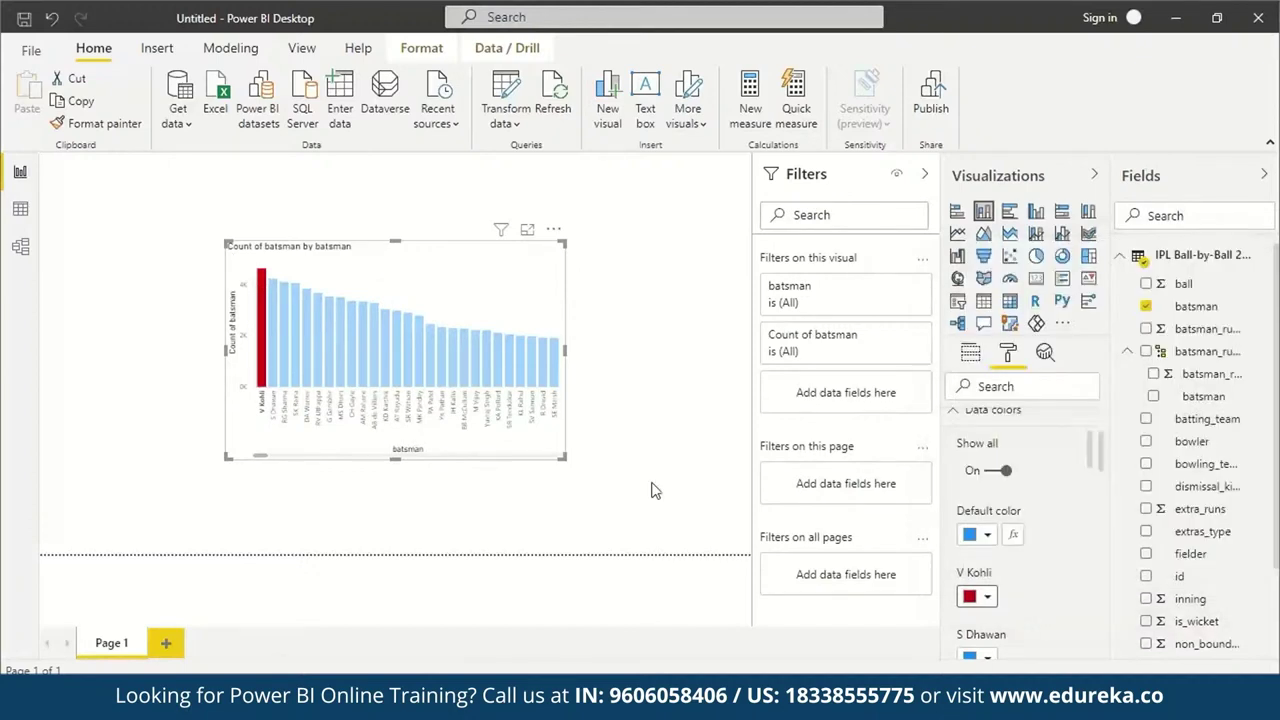
Clear the column highlighting and switch the filter type of the chart's batsman filter to Top N.
{"action": "left_click", "coordinate": [271, 372]}
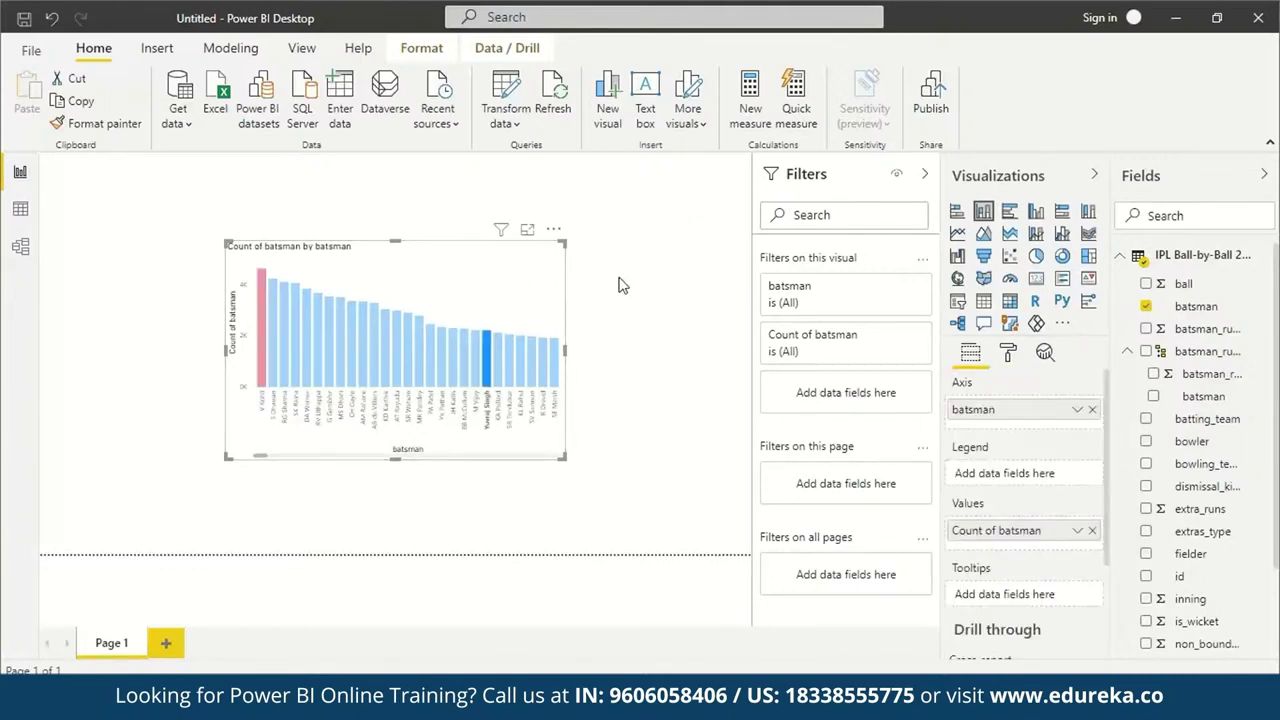
{"action": "left_click", "coordinate": [540, 311]}
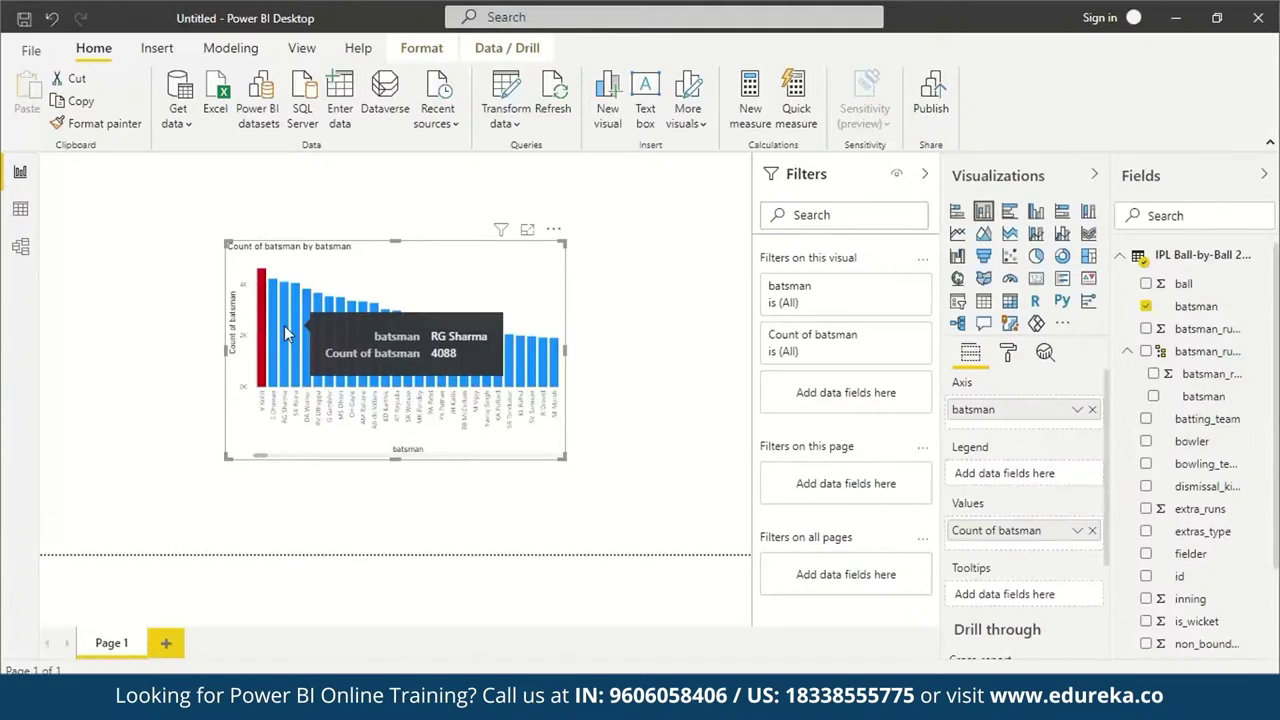
{"action": "left_click", "coordinate": [800, 293]}
{"action": "scroll", "coordinate": [863, 460], "scroll_direction": "down", "scroll_amount": 5}
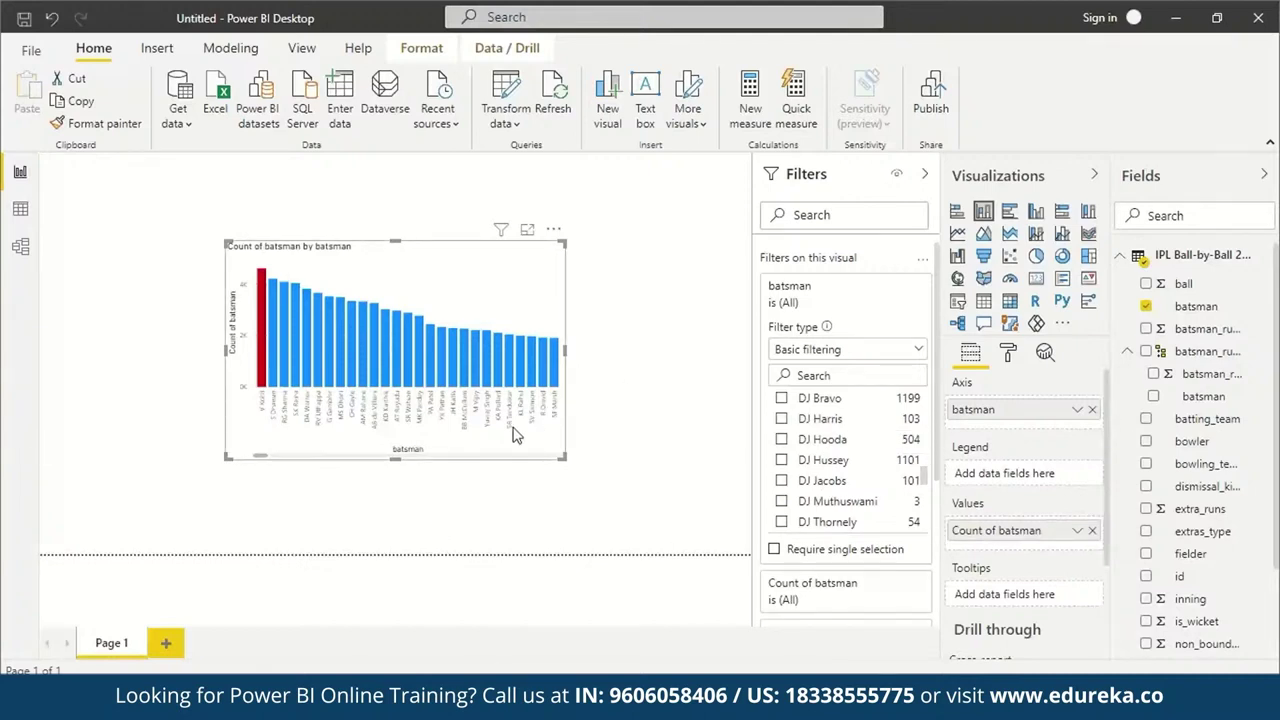
{"action": "left_click", "coordinate": [918, 351]}
{"action": "left_click", "coordinate": [815, 418]}
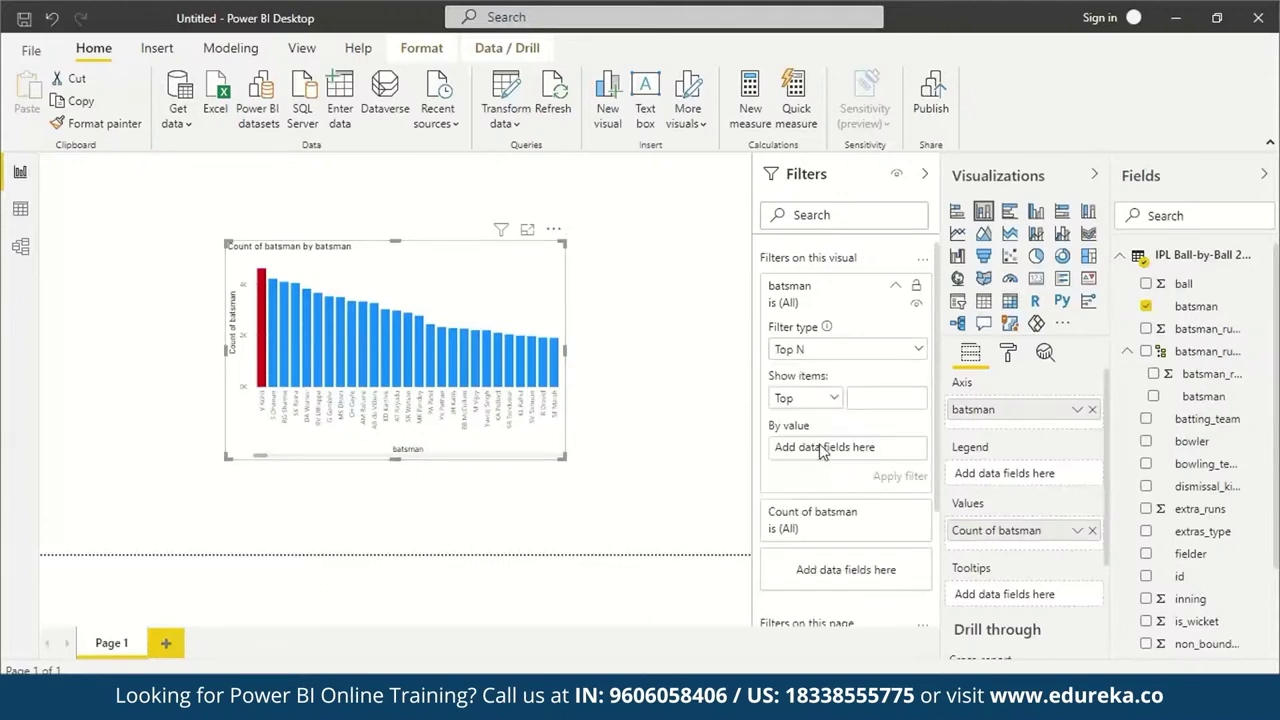
Filter the chart to batsmen whose count is less than 4000 and greater than 2000, and apply the filter.
{"action": "scroll", "coordinate": [880, 470], "scroll_direction": "down", "scroll_amount": 2}
{"action": "left_click", "coordinate": [870, 495]}
{"action": "left_click", "coordinate": [907, 416]}
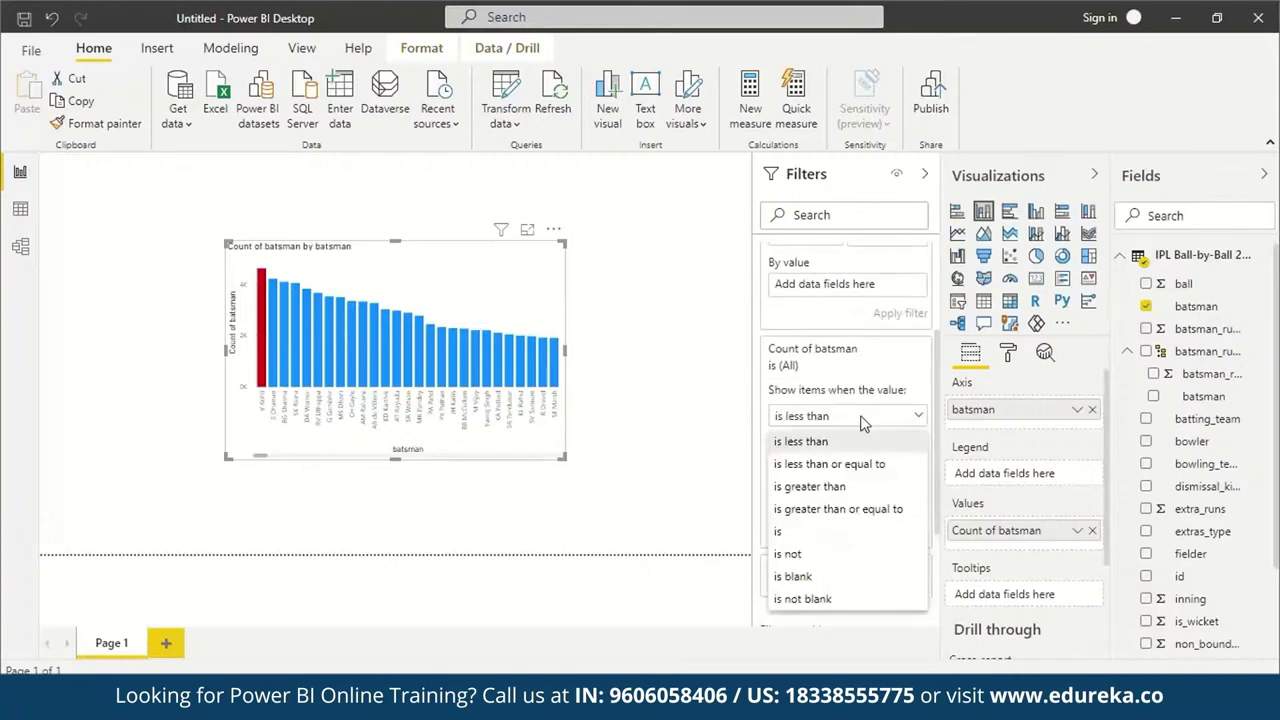
{"action": "left_click", "coordinate": [918, 418]}
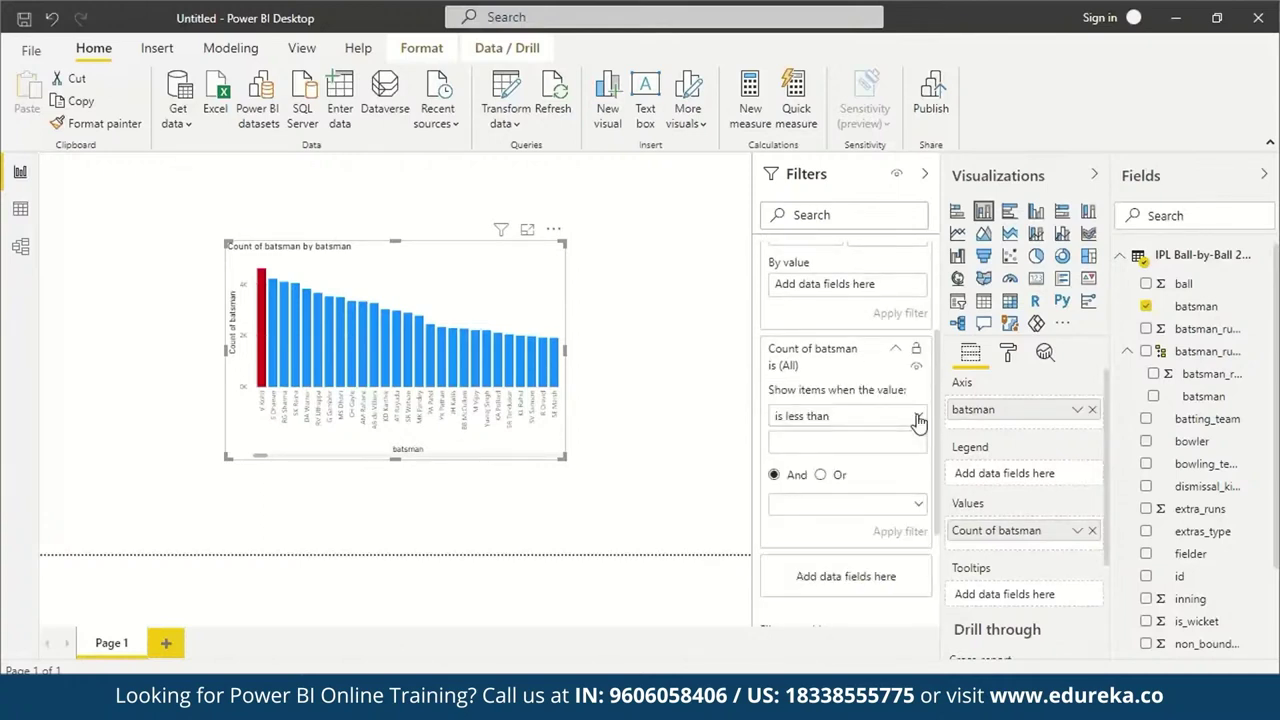
{"action": "left_click", "coordinate": [918, 418]}
{"action": "left_click", "coordinate": [918, 418]}
{"action": "type", "text": "4000"}
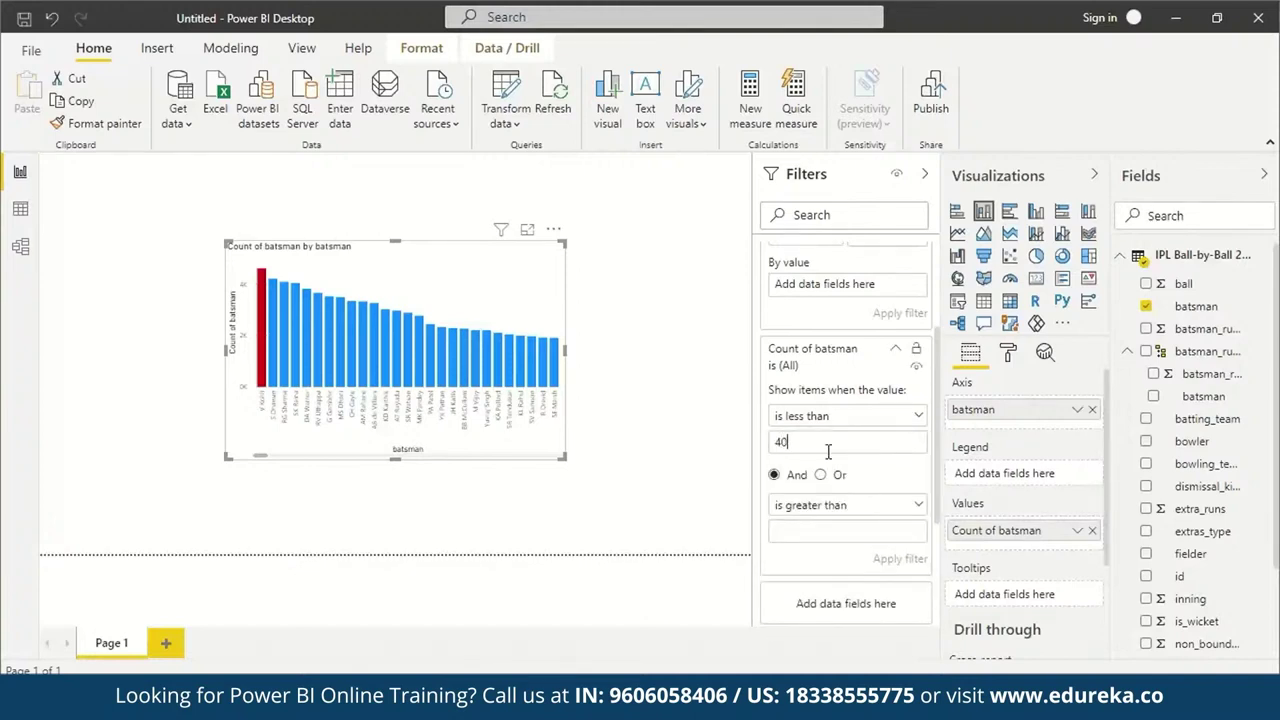
{"action": "left_click", "coordinate": [826, 530]}
{"action": "type", "text": "2000"}
{"action": "left_click", "coordinate": [897, 559]}
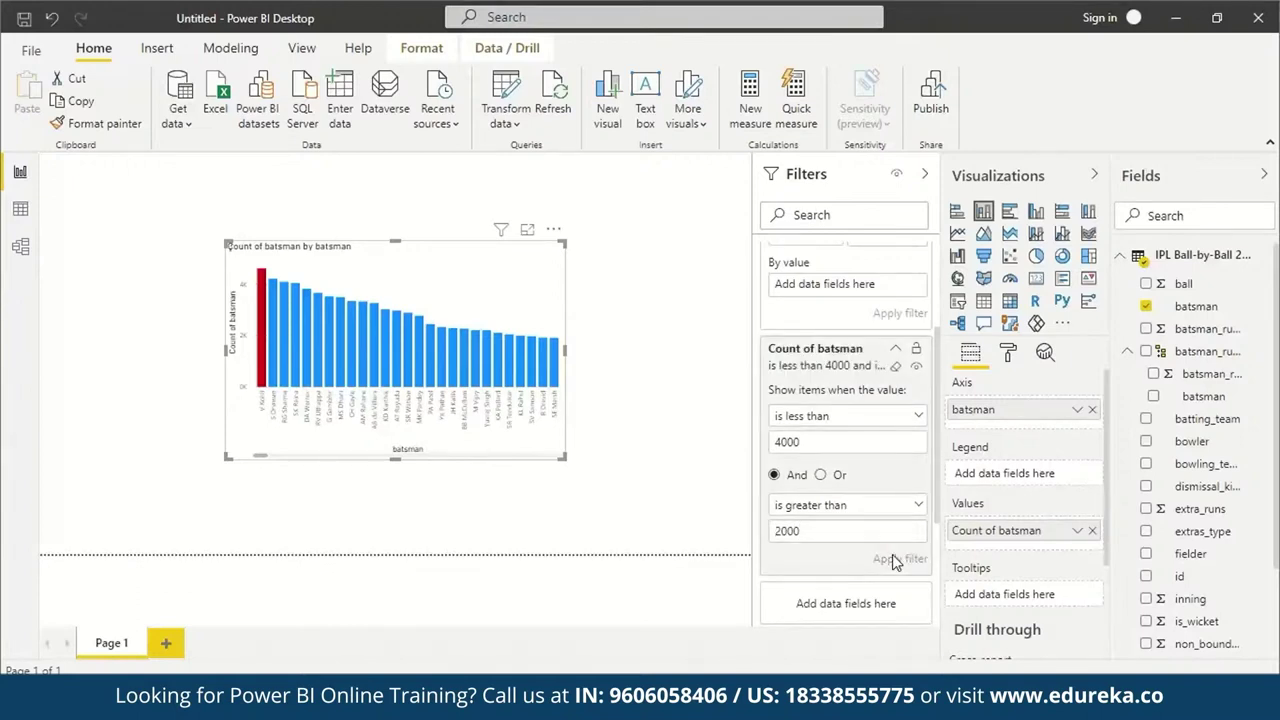
Move the filtered batsman chart toward the left edge of the report page and deselect it.
{"action": "mouse_move", "coordinate": [280, 362]}
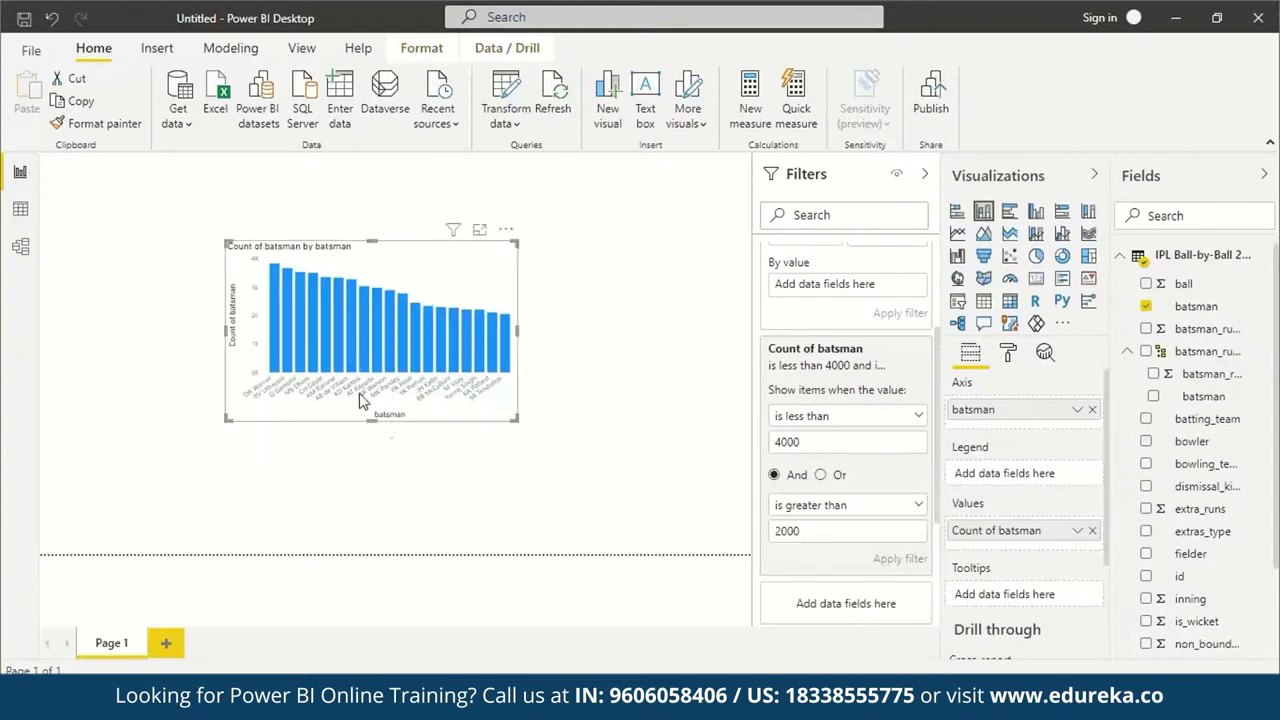
{"action": "left_click_drag", "start_coordinate": [360, 394], "coordinate": [227, 394]}
{"action": "left_click", "coordinate": [723, 328]}
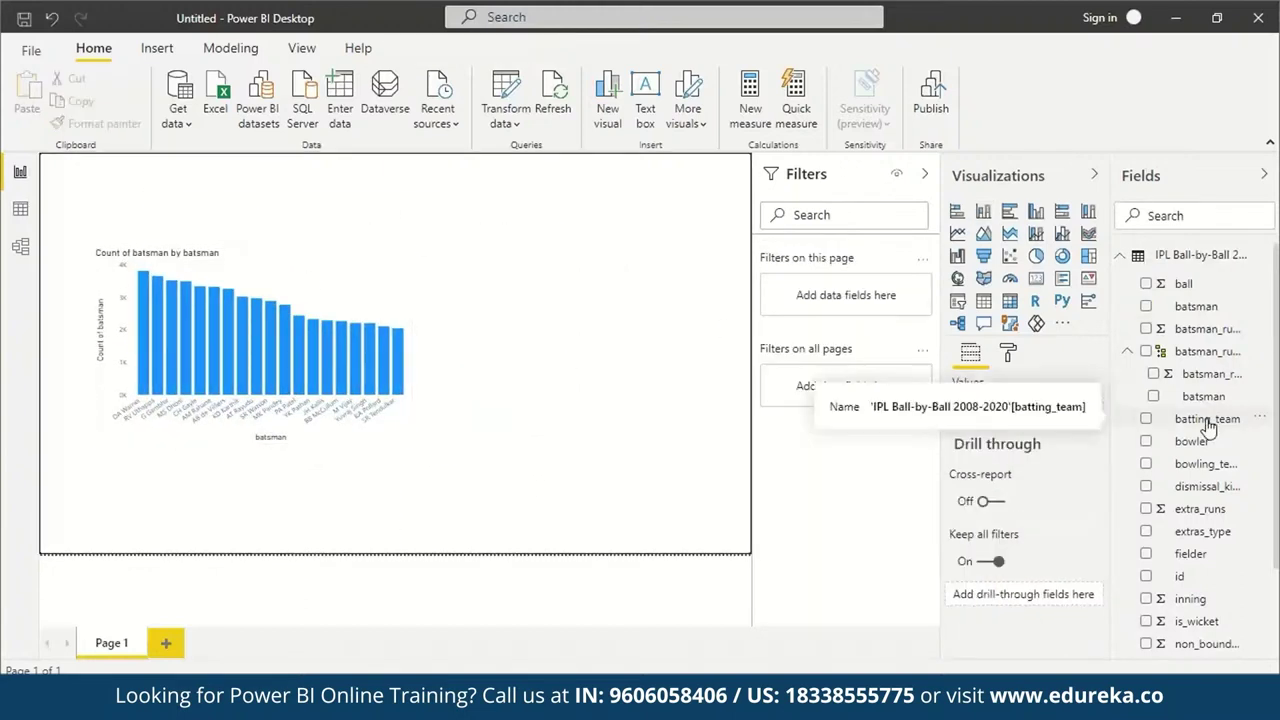
Add the bowler field from IPL Ball-by-Ball as a new table visual in the empty area beside the batsman chart.
{"action": "left_click_drag", "start_coordinate": [1195, 441], "coordinate": [596, 360]}
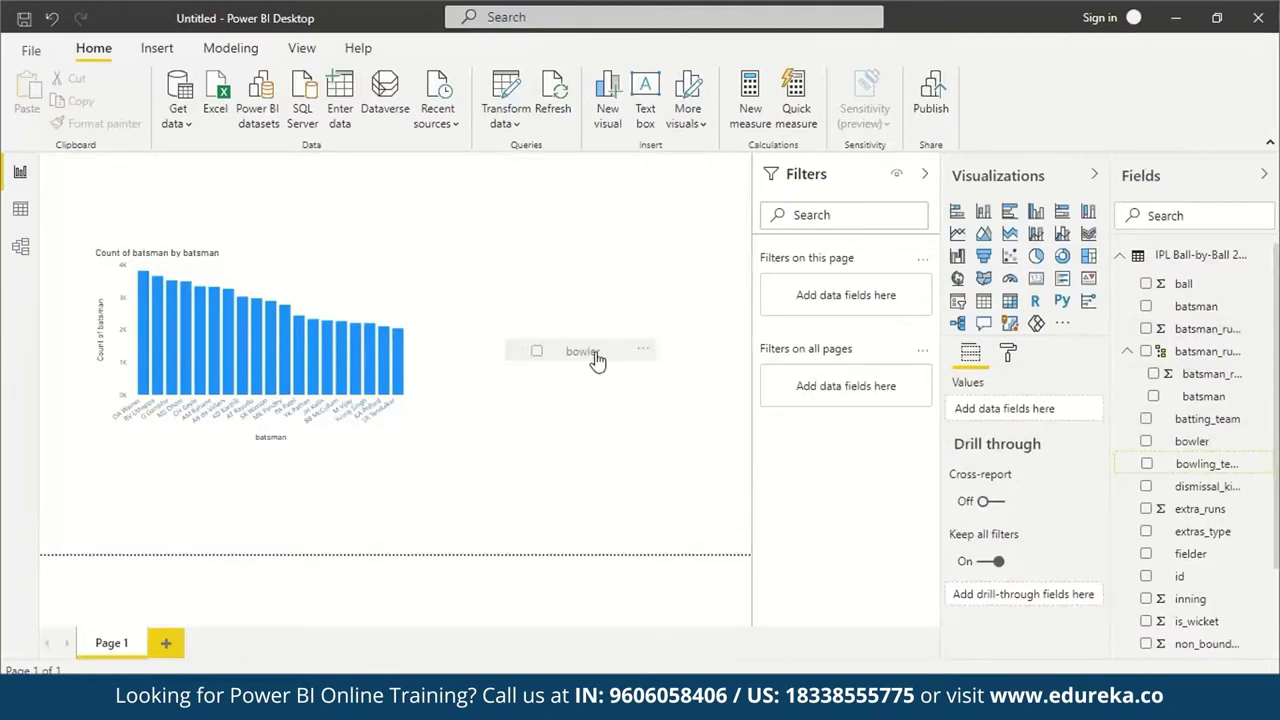
{"action": "left_click_drag", "start_coordinate": [596, 360], "coordinate": [598, 360]}
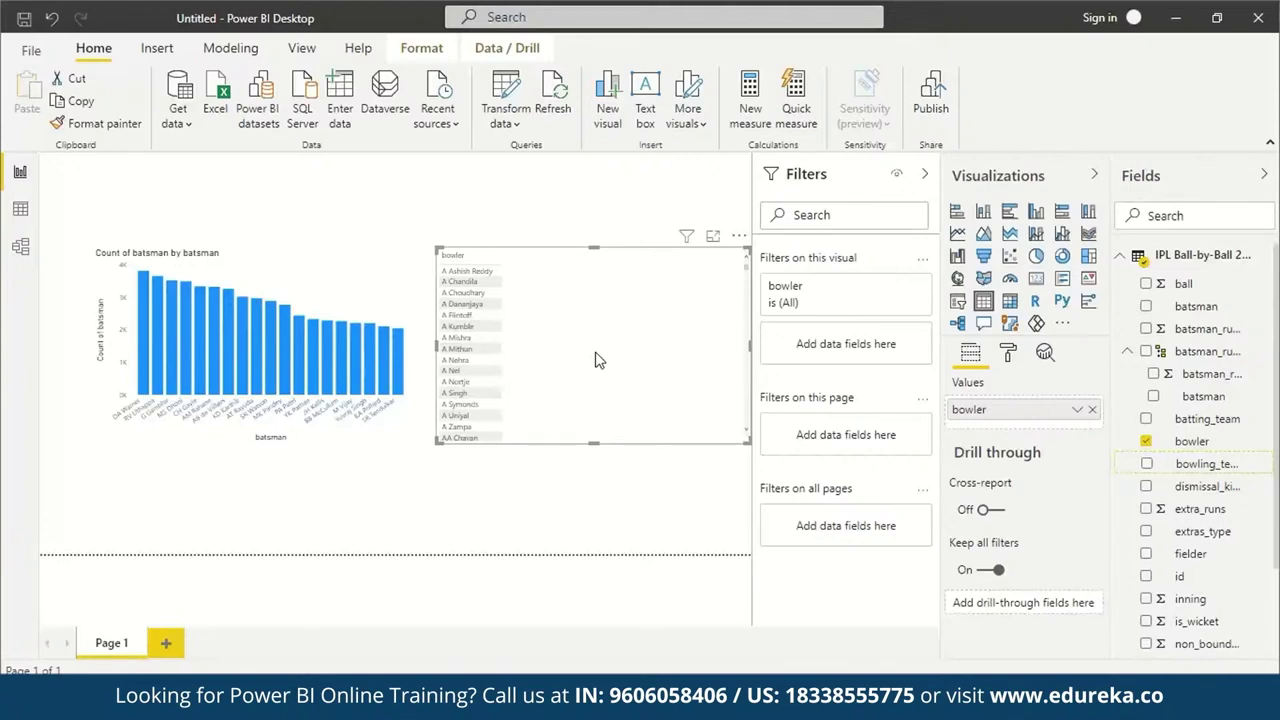
Convert the bowler table to a pie chart and add the bowler field as its values, counted per bowler.
{"action": "left_click", "coordinate": [1035, 258]}
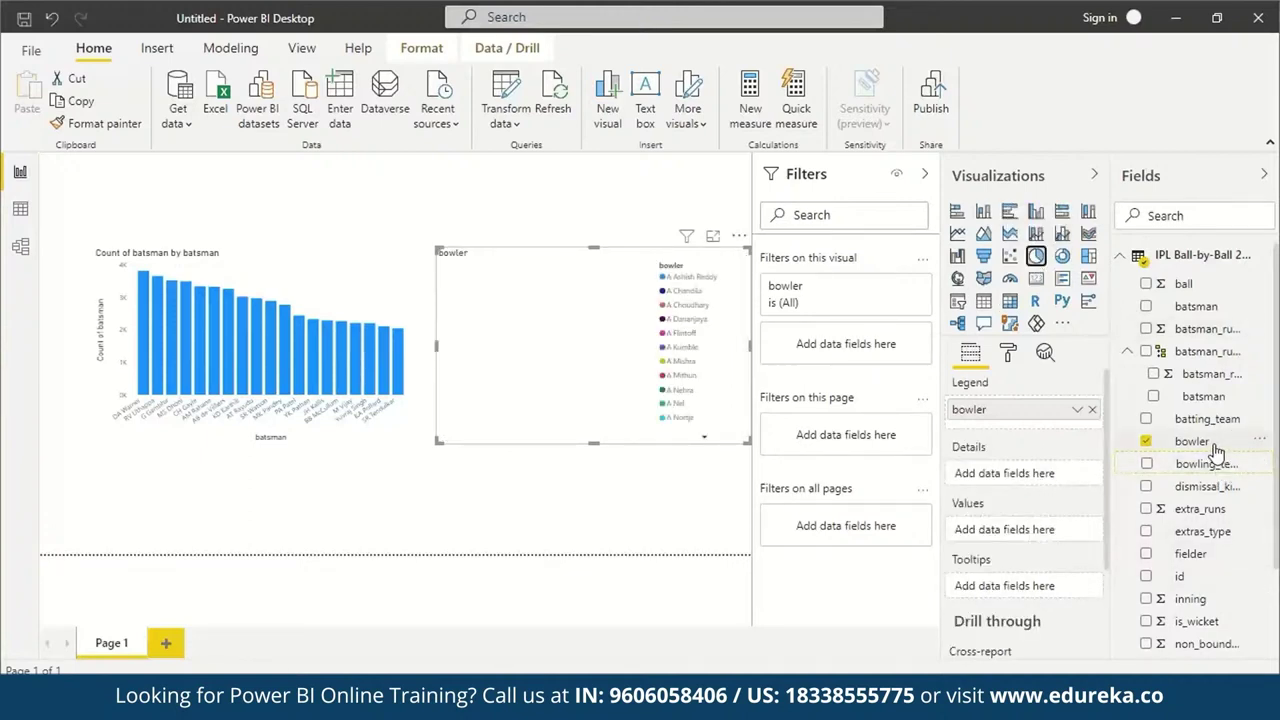
{"action": "left_click_drag", "start_coordinate": [1215, 446], "coordinate": [1043, 541]}
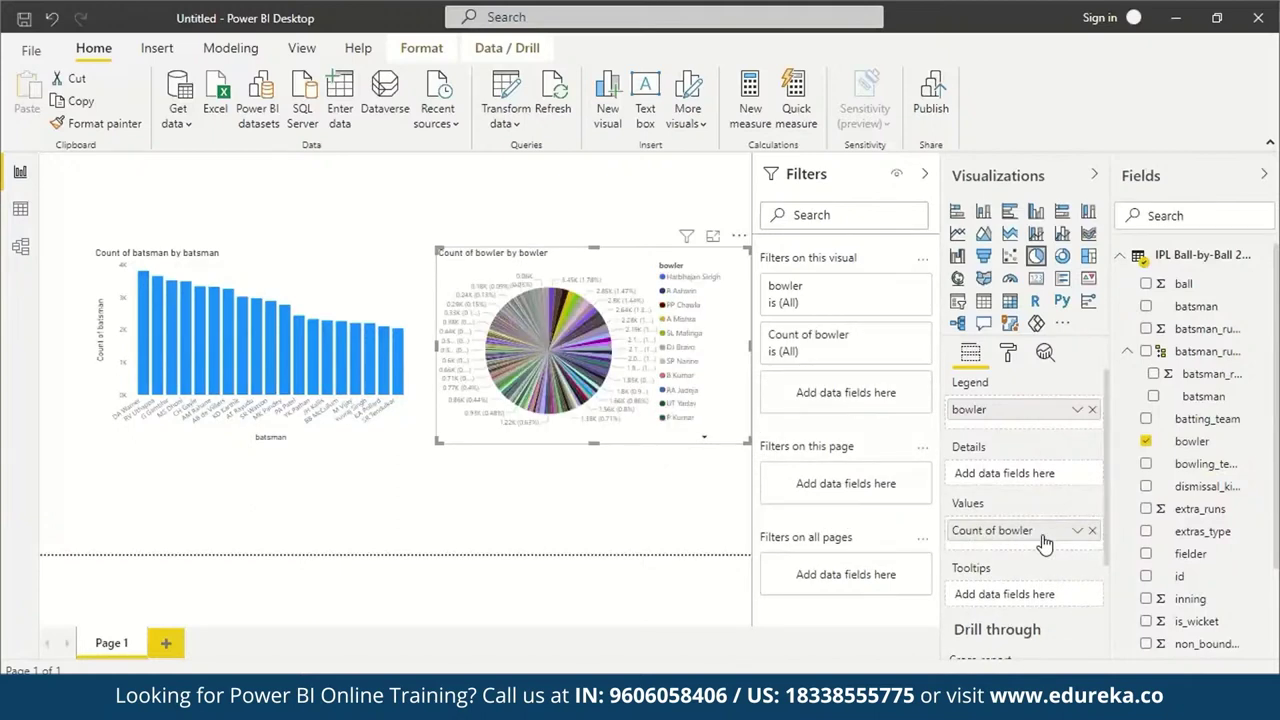
{"action": "mouse_move", "coordinate": [525, 333]}
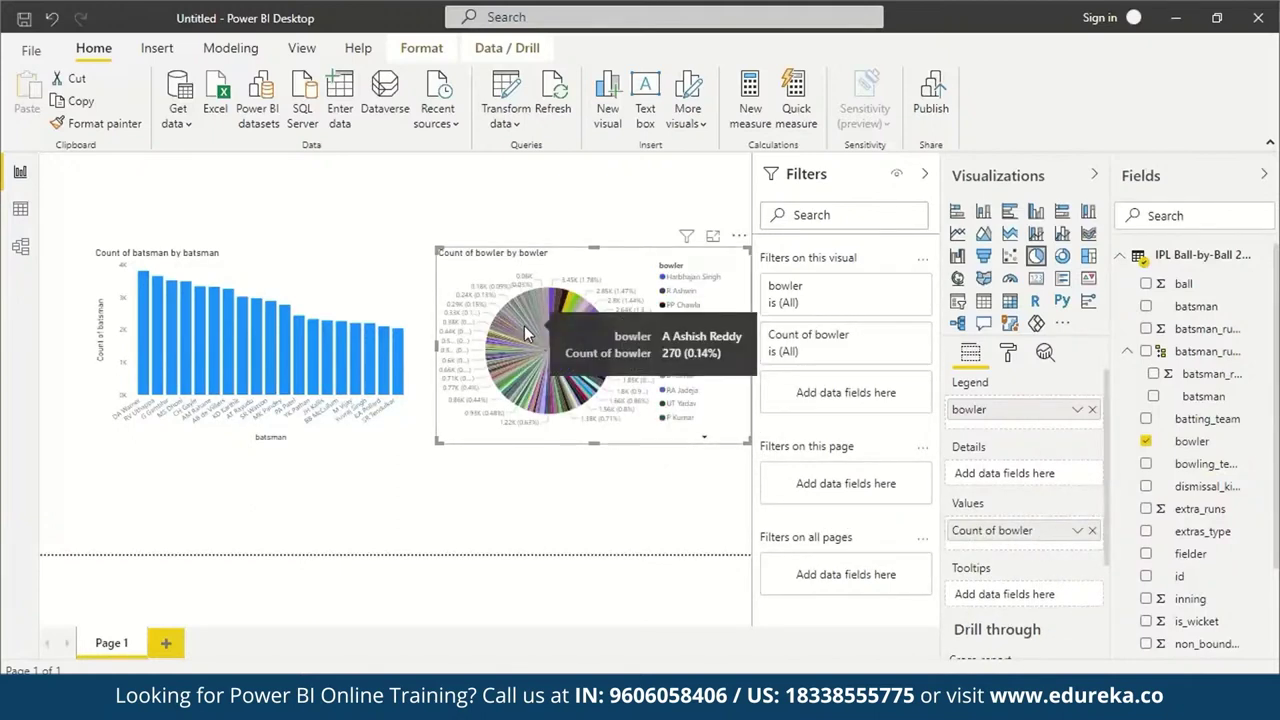
{"action": "mouse_move", "coordinate": [551, 311]}
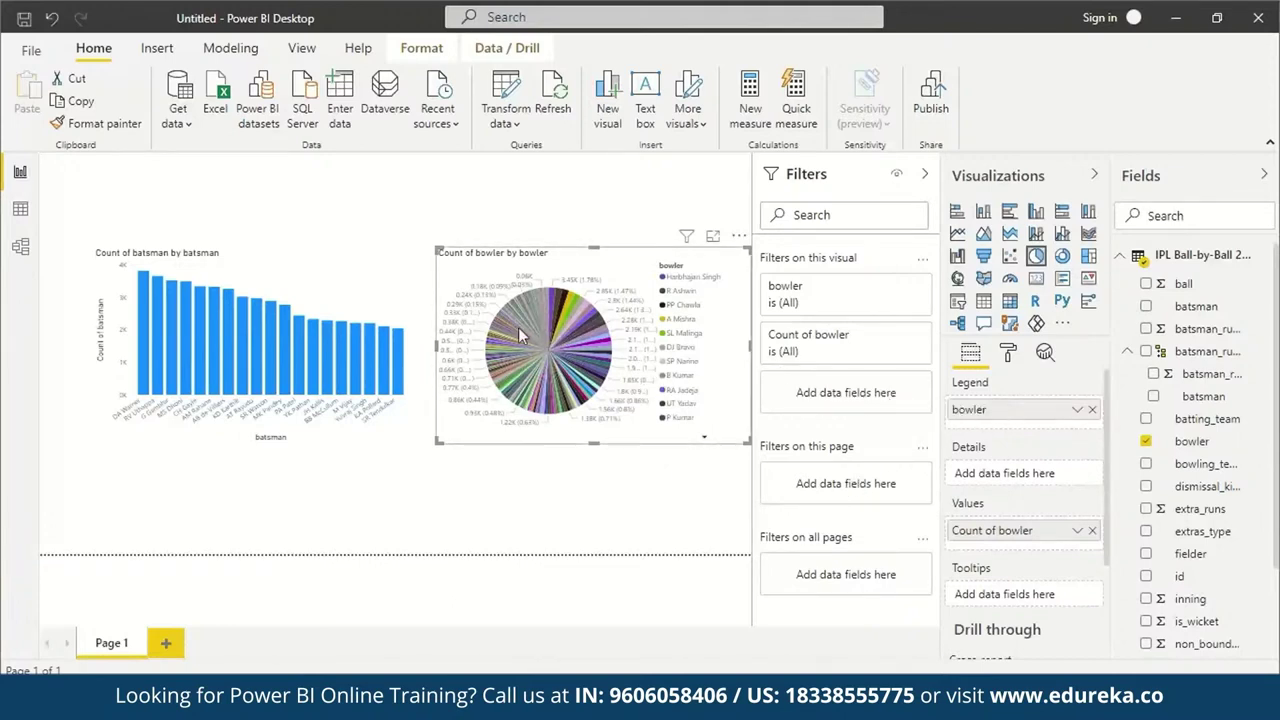
{"action": "left_click", "coordinate": [835, 350]}
{"action": "double_click", "coordinate": [435, 300]}
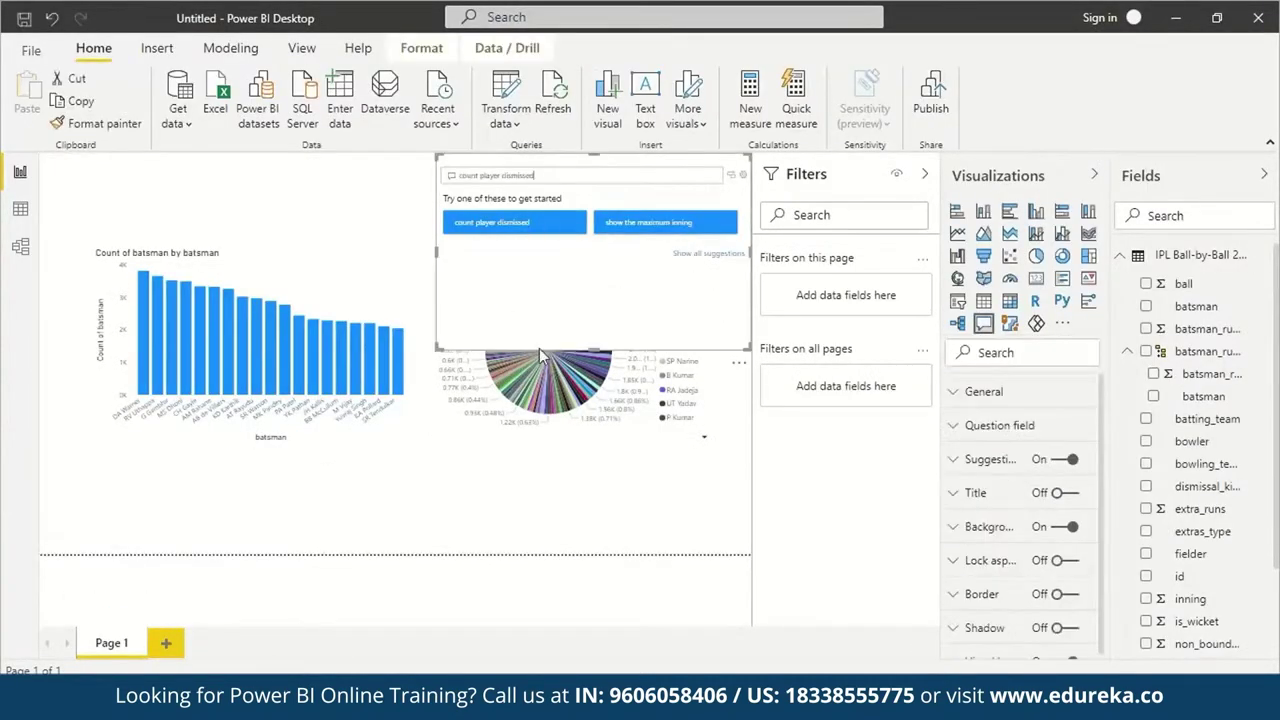
{"action": "left_click", "coordinate": [540, 225]}
{"action": "key", "text": "ctrl+z"}
{"action": "key", "text": "ctrl+z"}
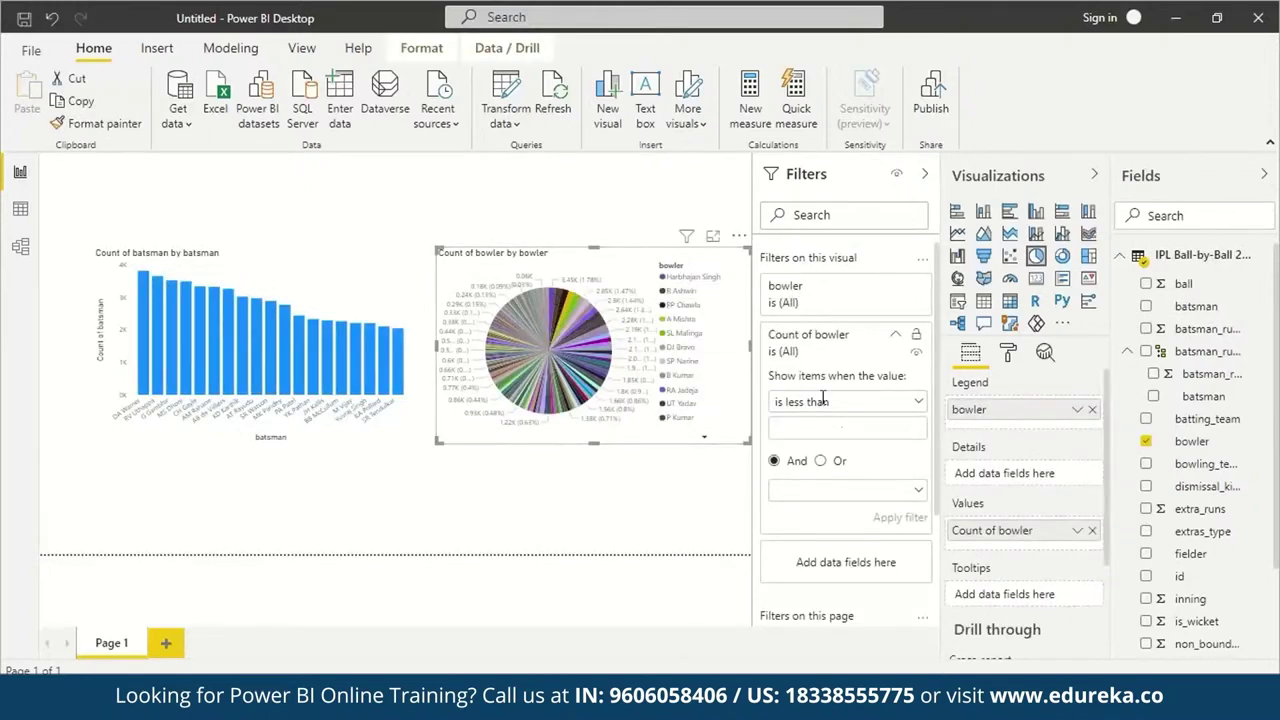
Filter the pie chart to bowlers whose count is less than 2000 and greater than 1000, and apply the filter.
{"action": "mouse_move", "coordinate": [557, 300]}
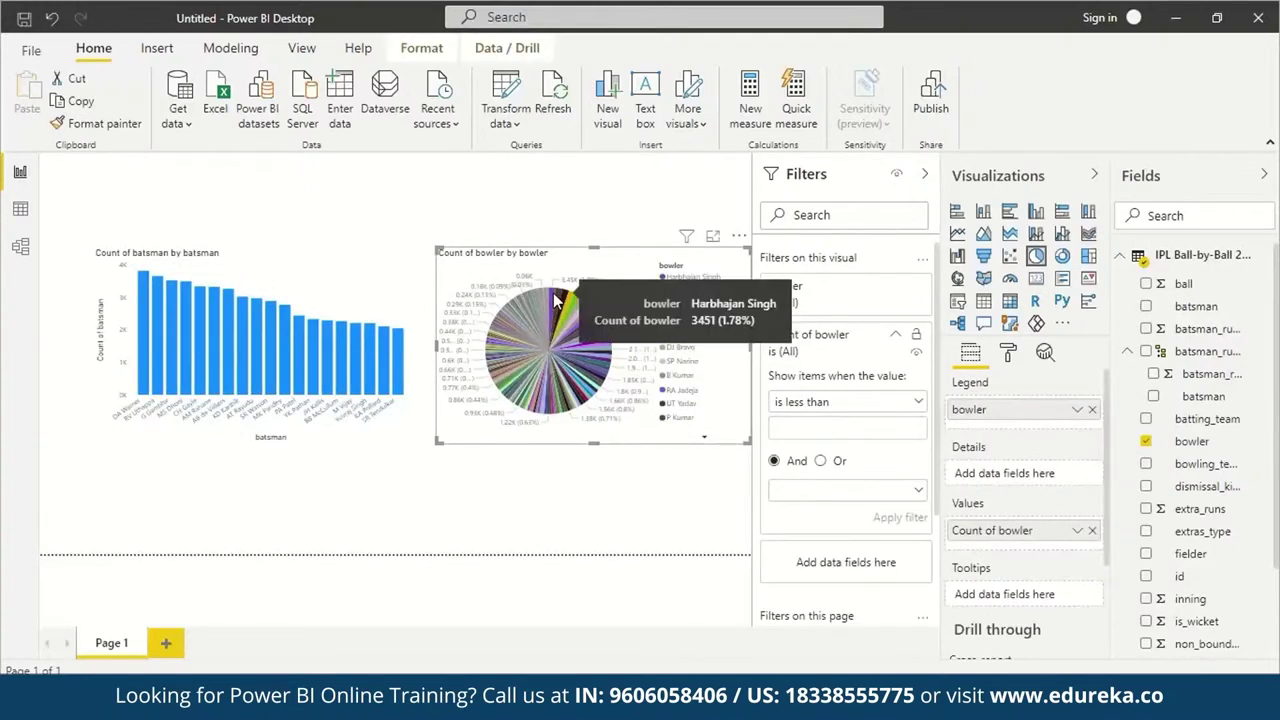
{"action": "left_click", "coordinate": [856, 425]}
{"action": "type", "text": "2"}
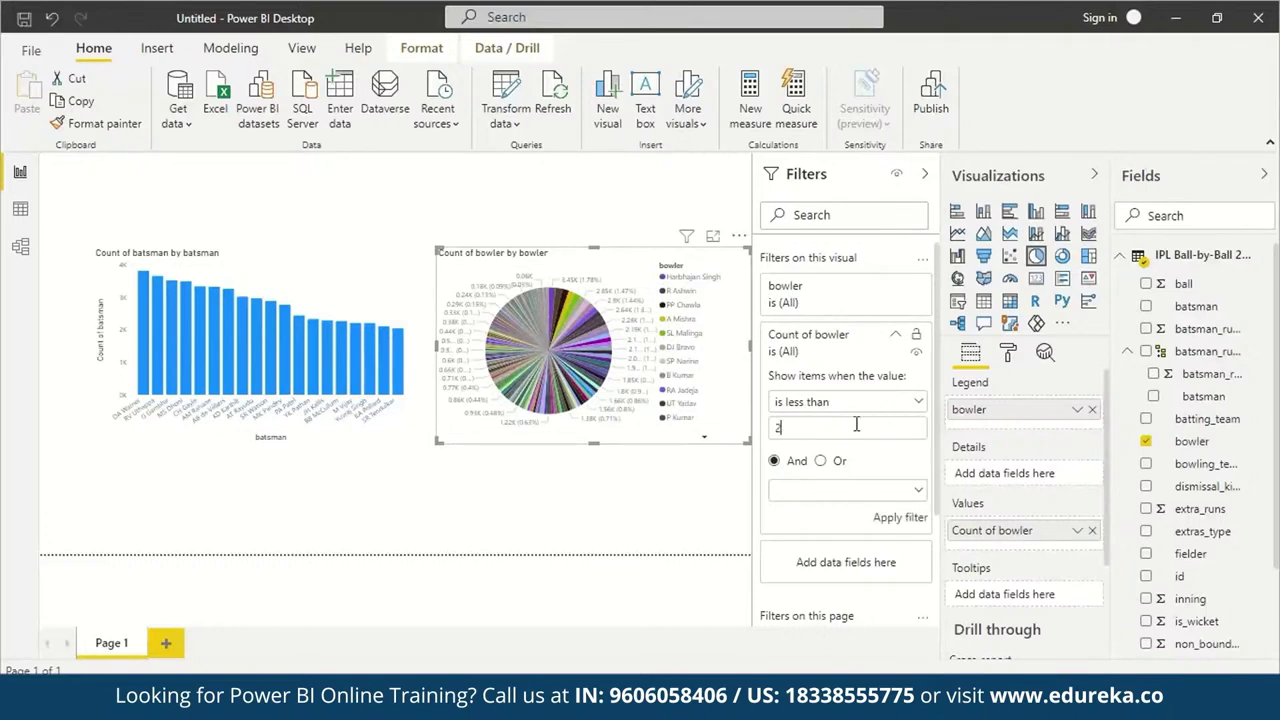
{"action": "type", "text": "000"}
{"action": "left_click", "coordinate": [848, 489]}
{"action": "left_click", "coordinate": [810, 565]}
{"action": "left_click", "coordinate": [813, 516]}
{"action": "type", "text": "1000"}
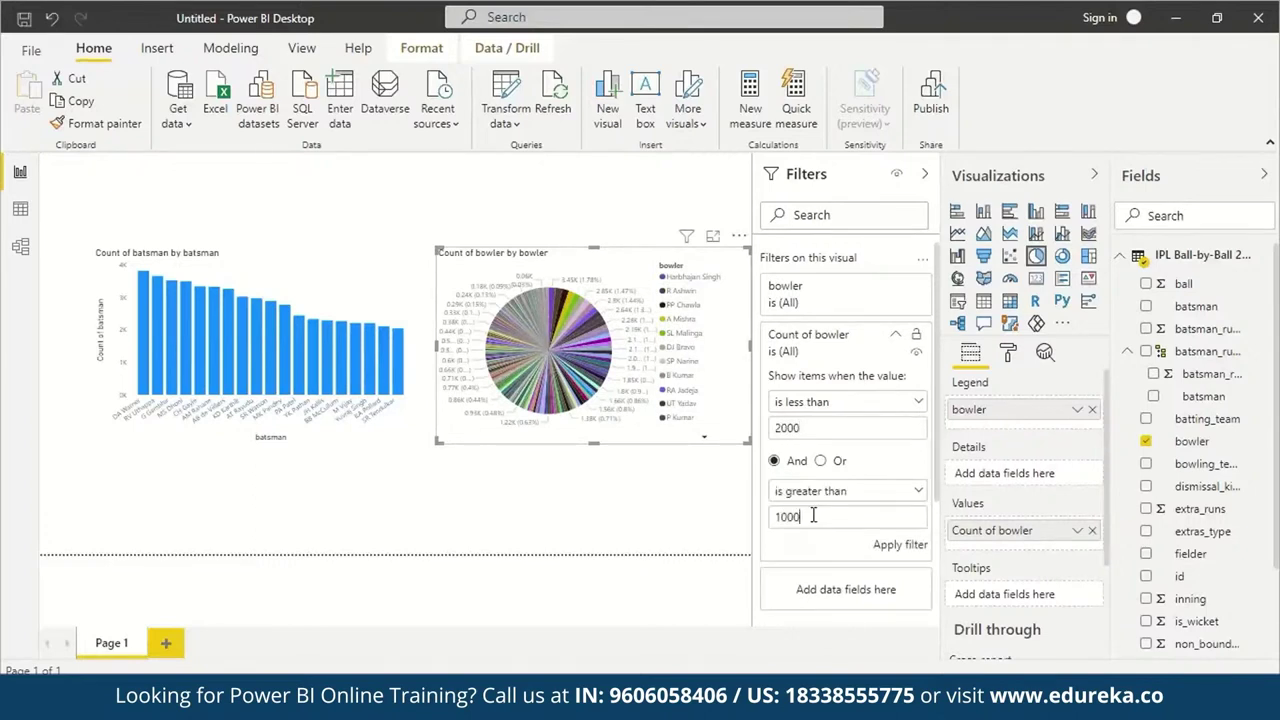
{"action": "left_click", "coordinate": [897, 552]}
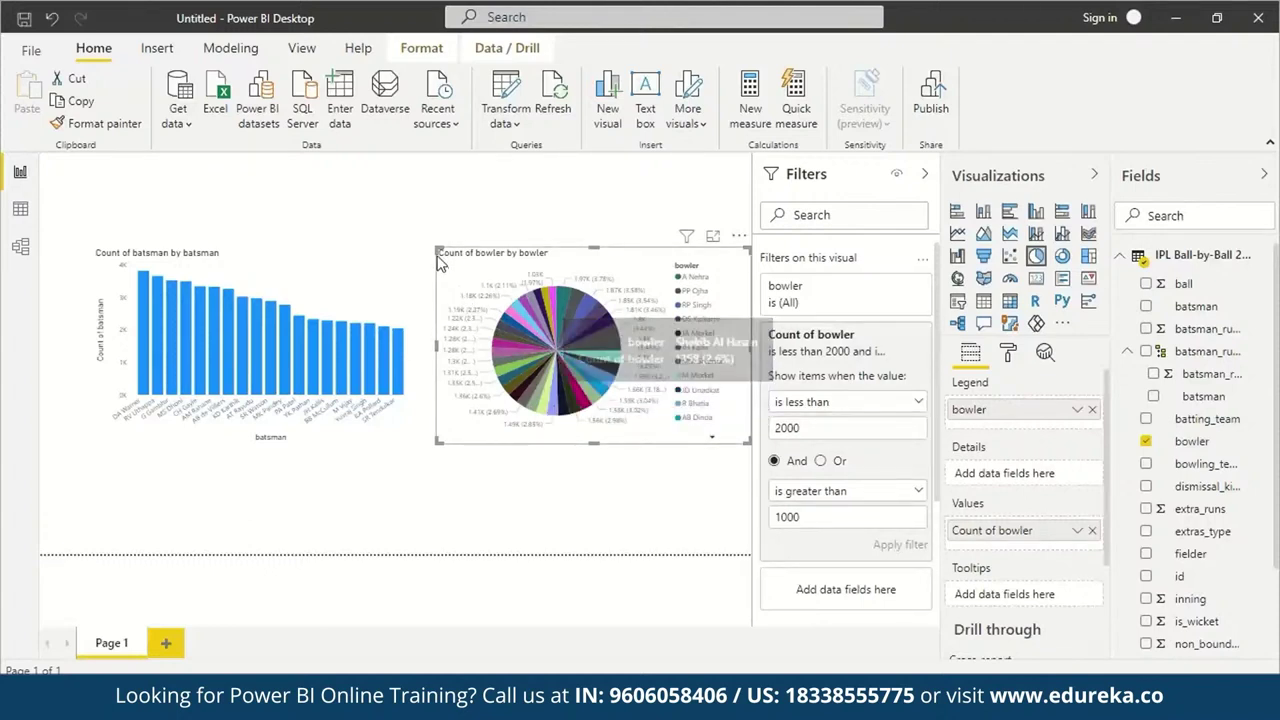
Enlarge the bowler pie chart and shift the batsman chart toward the page's left edge, leaving both visuals deselected.
{"action": "left_click_drag", "start_coordinate": [437, 248], "coordinate": [415, 240]}
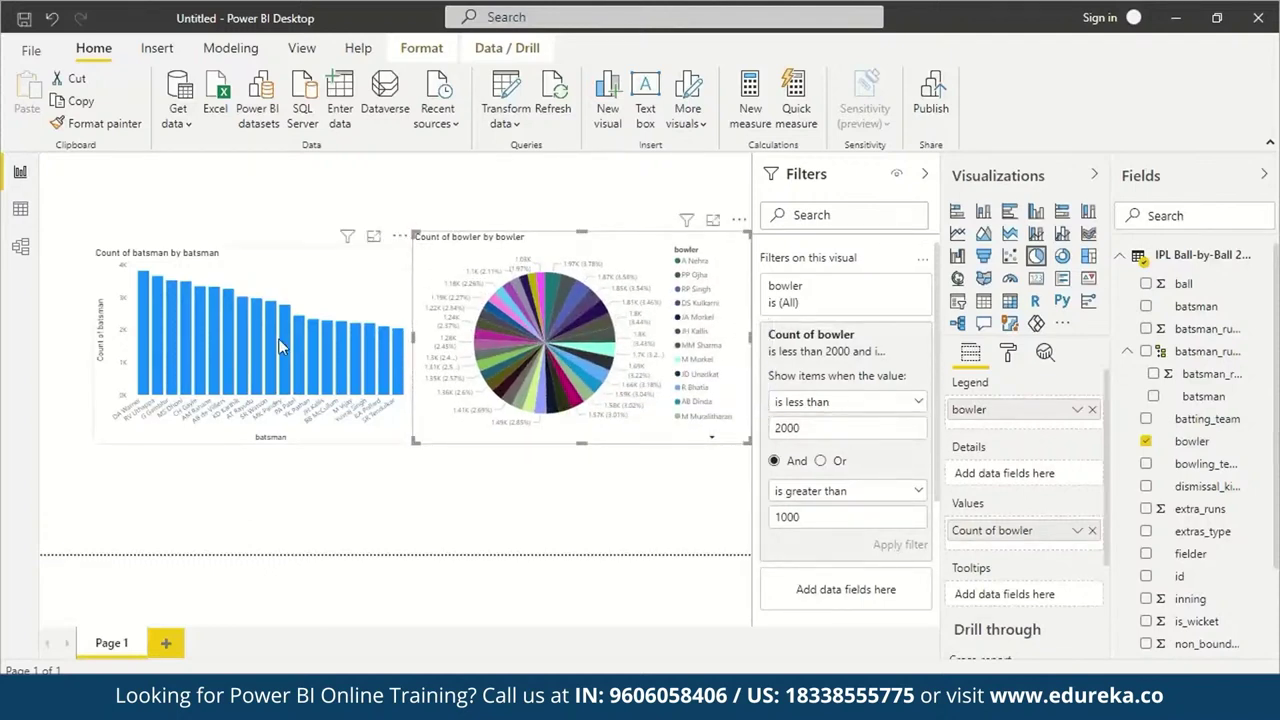
{"action": "left_click_drag", "start_coordinate": [284, 345], "coordinate": [237, 345]}
{"action": "left_click", "coordinate": [420, 330]}
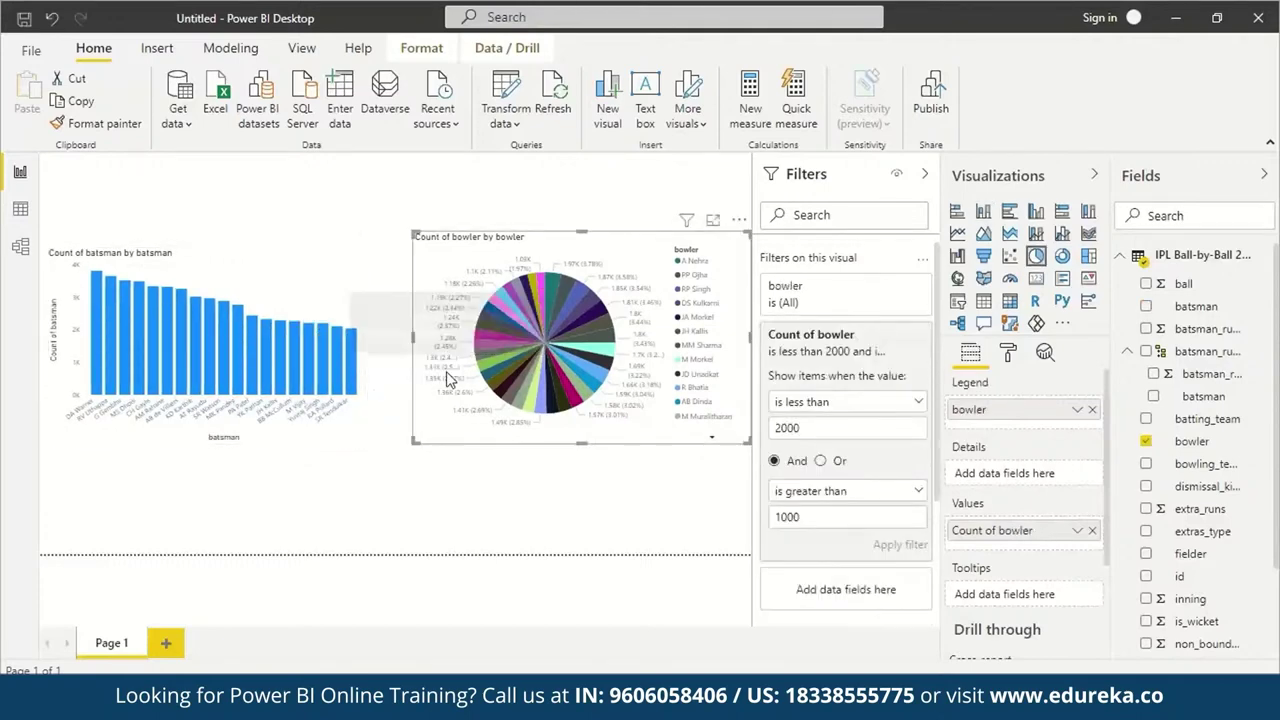
{"action": "left_click_drag", "start_coordinate": [420, 443], "coordinate": [383, 446]}
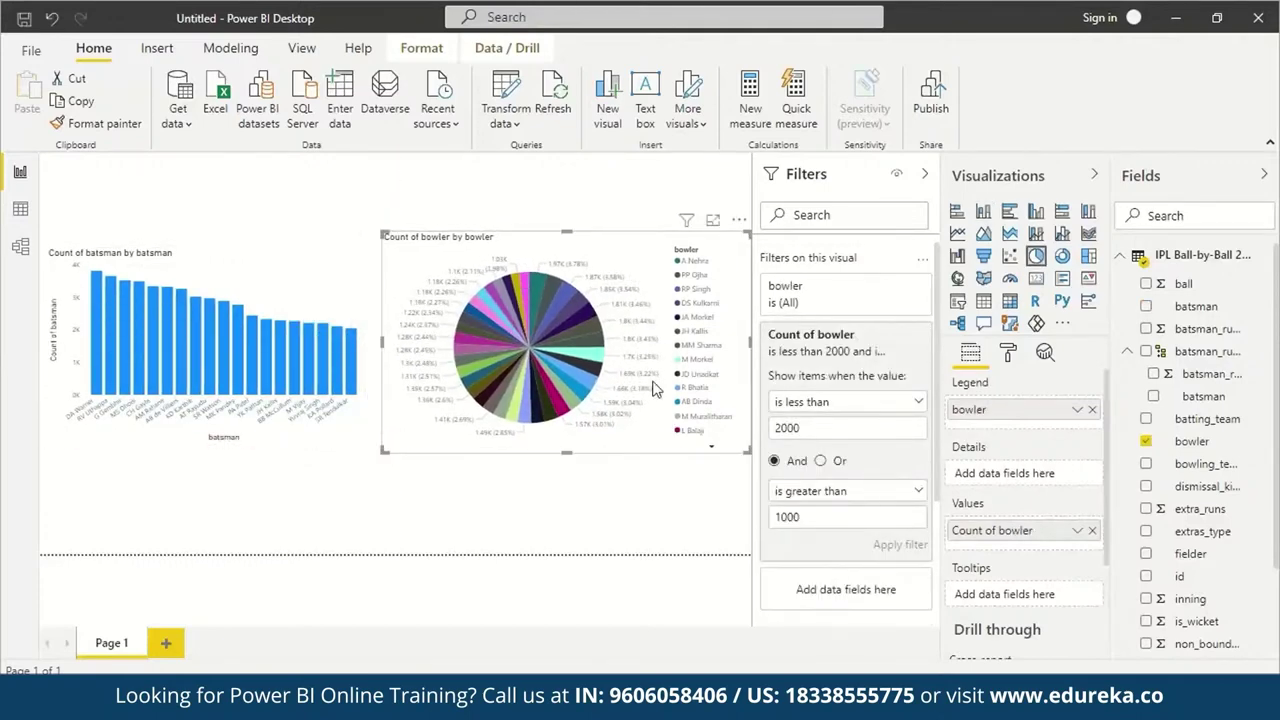
{"action": "left_click", "coordinate": [771, 431]}
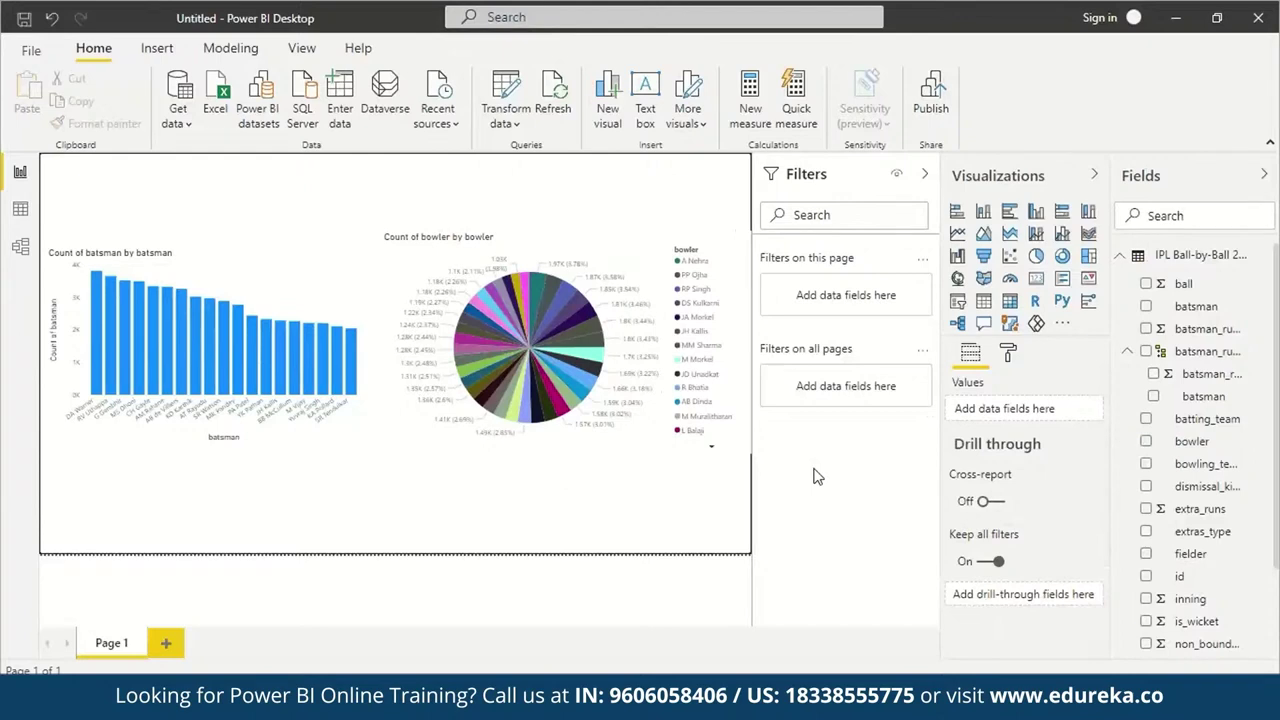
{"action": "left_click", "coordinate": [620, 425]}
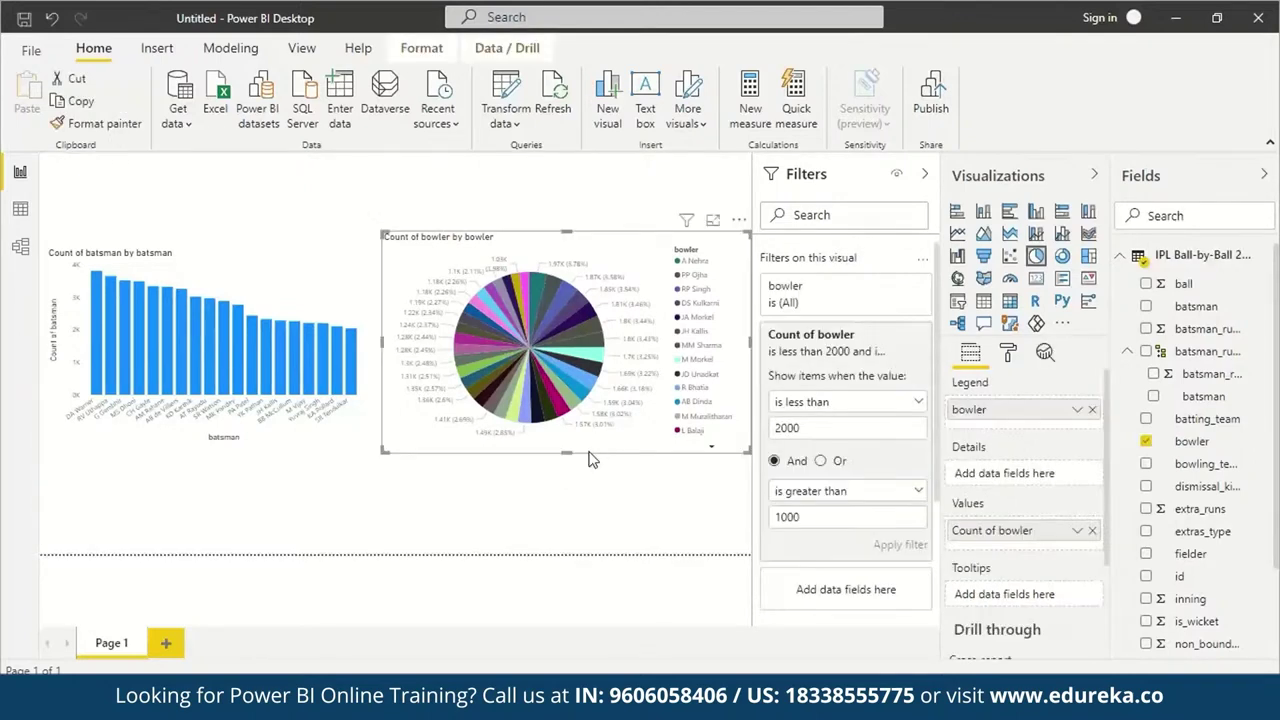
{"action": "left_click", "coordinate": [560, 527]}
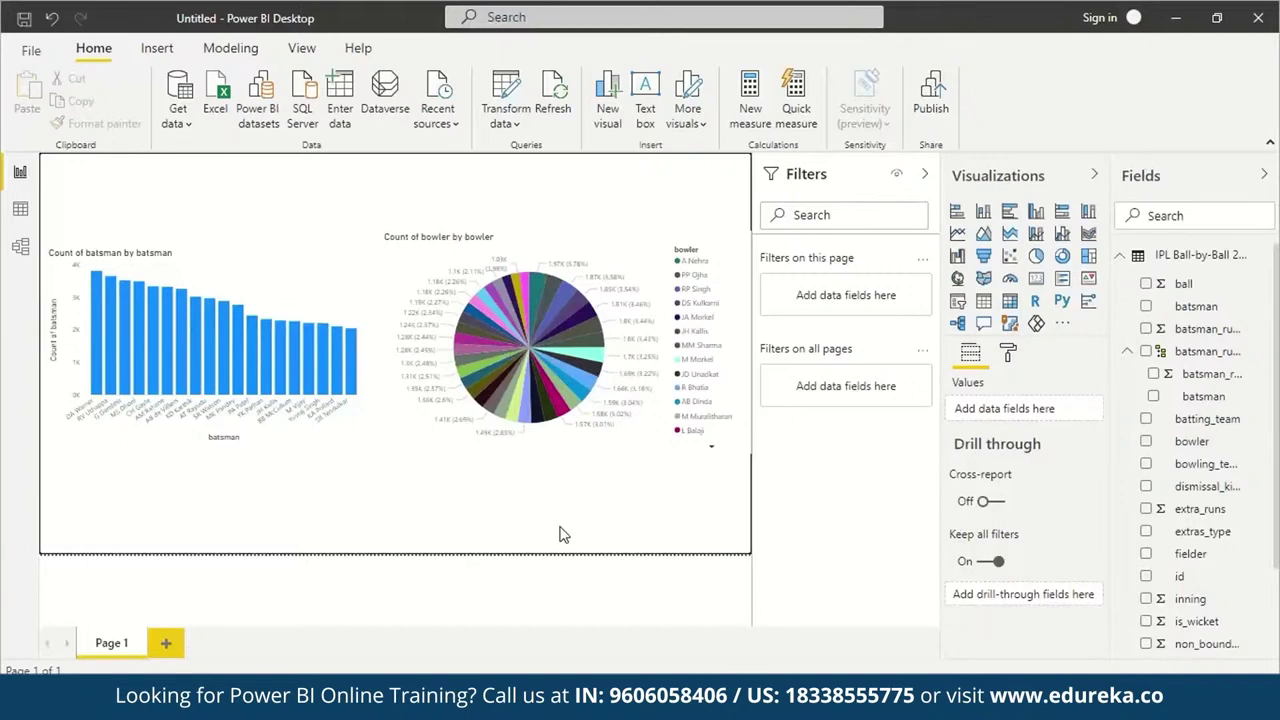
Add a second report page, collapse the IPL Ball-by-Ball fields and expand the IPL Matches 2008-2020 fields.
{"action": "left_click", "coordinate": [166, 643]}
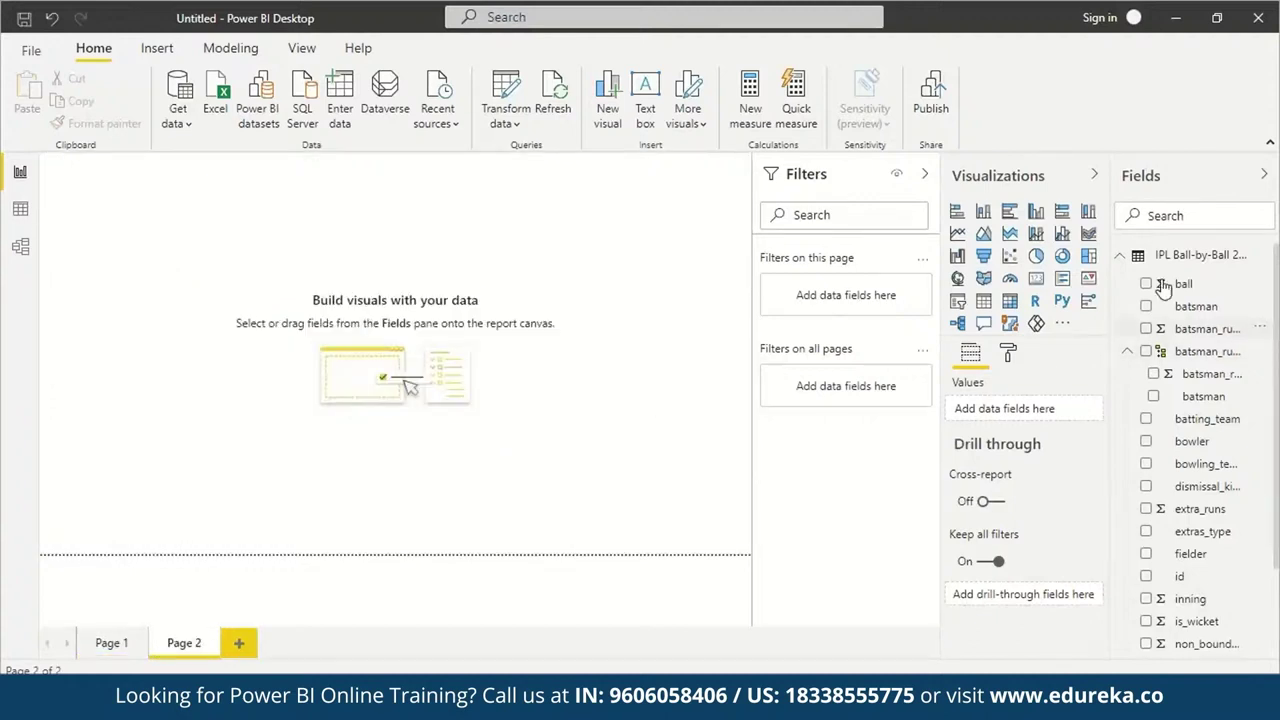
{"action": "scroll", "coordinate": [1190, 470], "scroll_direction": "down", "scroll_amount": 3}
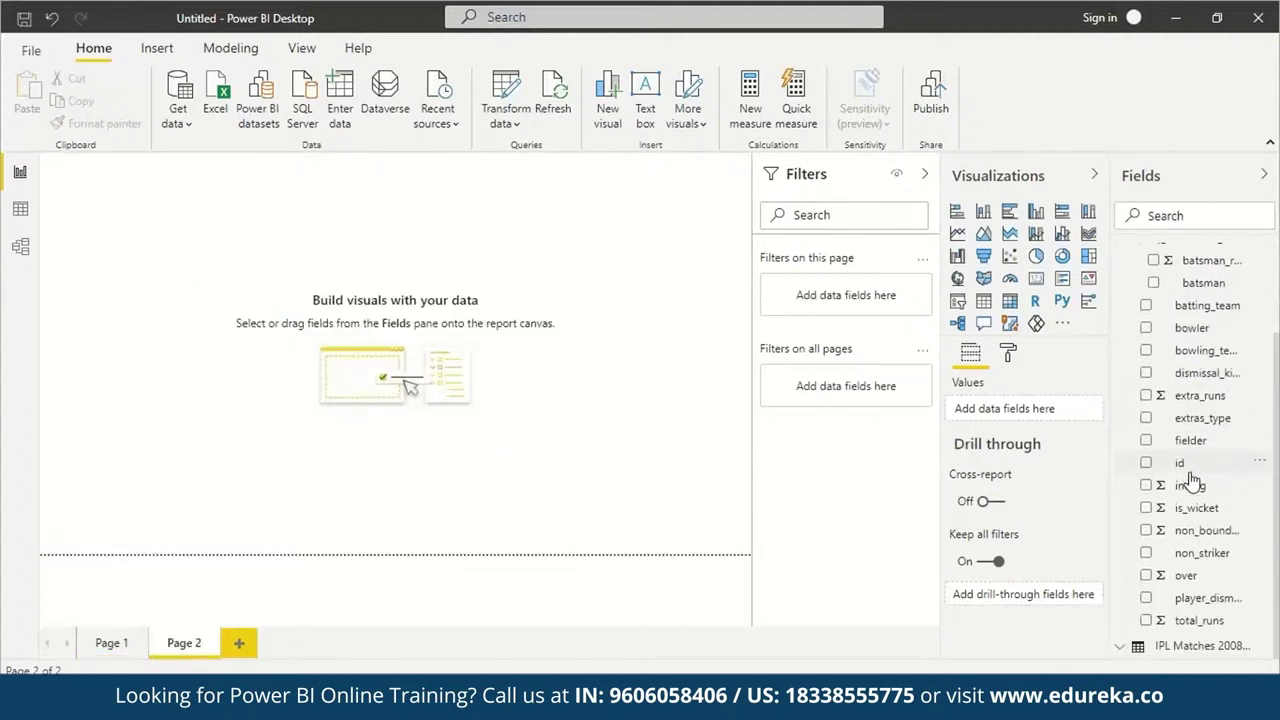
{"action": "scroll", "coordinate": [1192, 480], "scroll_direction": "up", "scroll_amount": 2}
{"action": "scroll", "coordinate": [1190, 481], "scroll_direction": "down", "scroll_amount": 2}
{"action": "scroll", "coordinate": [1143, 380], "scroll_direction": "up", "scroll_amount": 3}
{"action": "left_click", "coordinate": [1127, 257]}
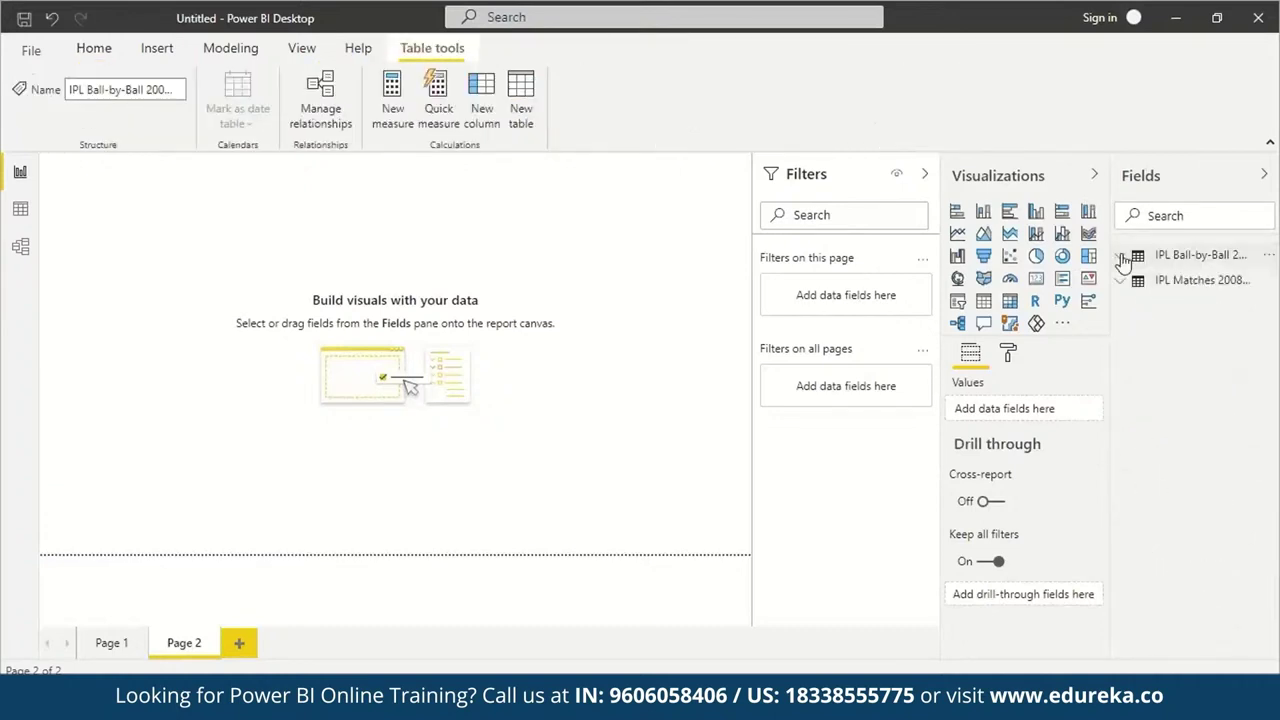
{"action": "left_click", "coordinate": [1121, 282]}
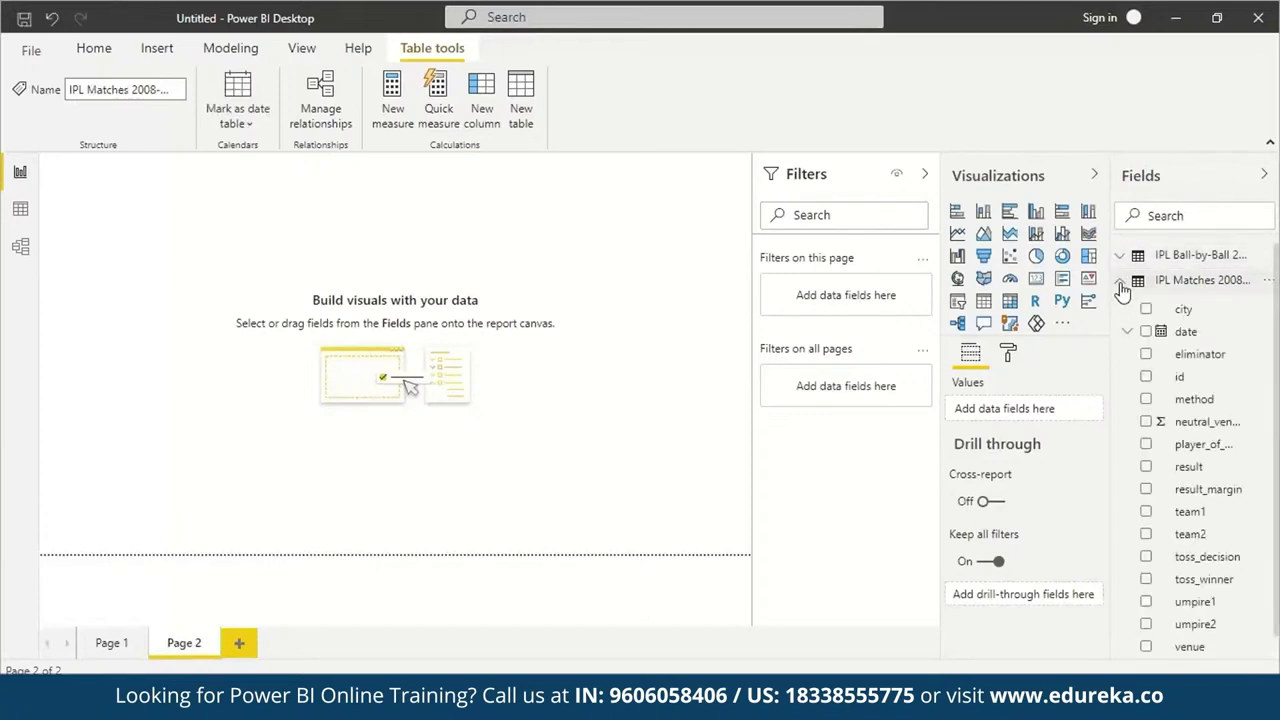
Add the toss_winner field from IPL Matches 2008-2020 as a new table visual on the empty page.
{"action": "scroll", "coordinate": [1200, 566], "scroll_direction": "down", "scroll_amount": 1}
{"action": "left_click", "coordinate": [1200, 558]}
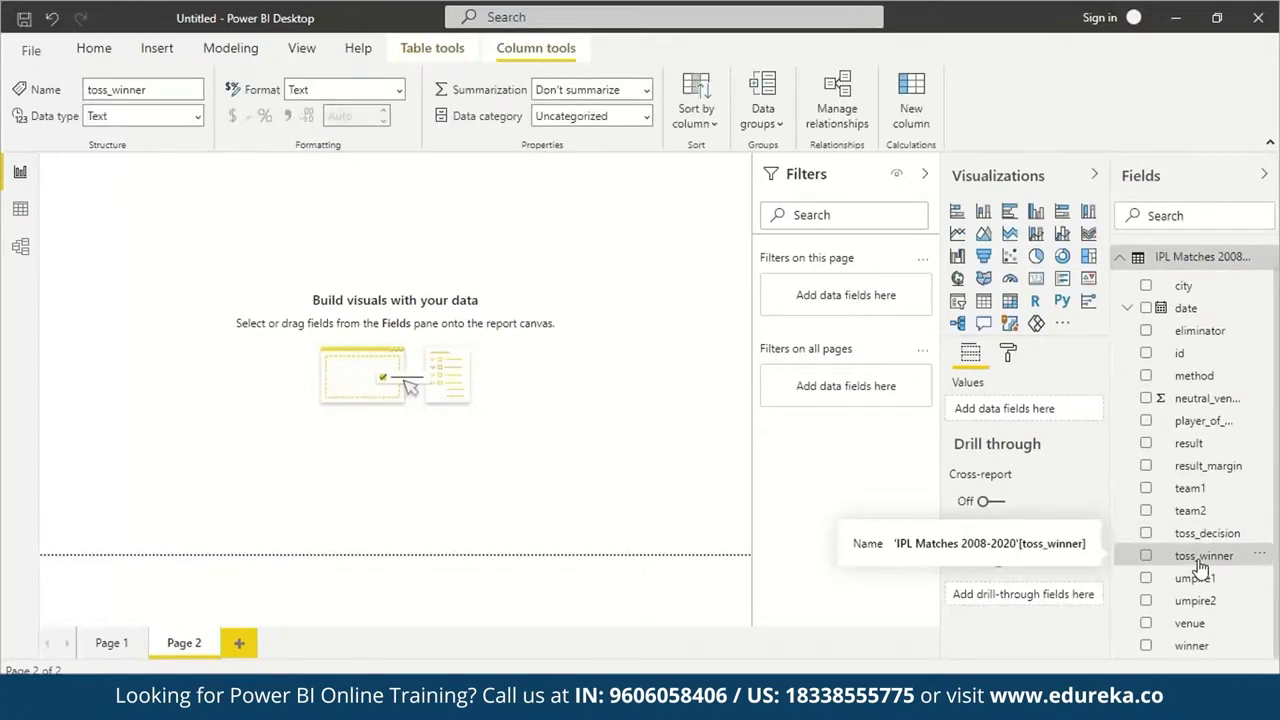
{"action": "left_click_drag", "start_coordinate": [1200, 566], "coordinate": [315, 330]}
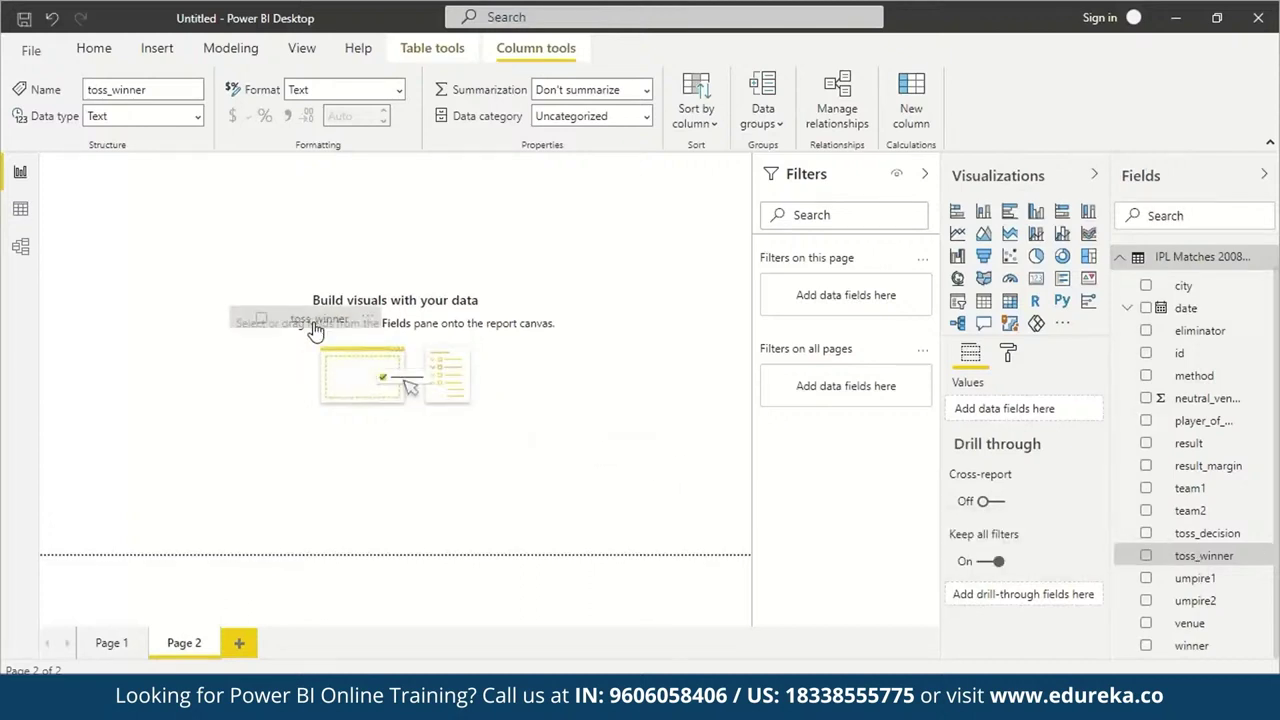
{"action": "left_click_drag", "start_coordinate": [315, 330], "coordinate": [314, 325]}
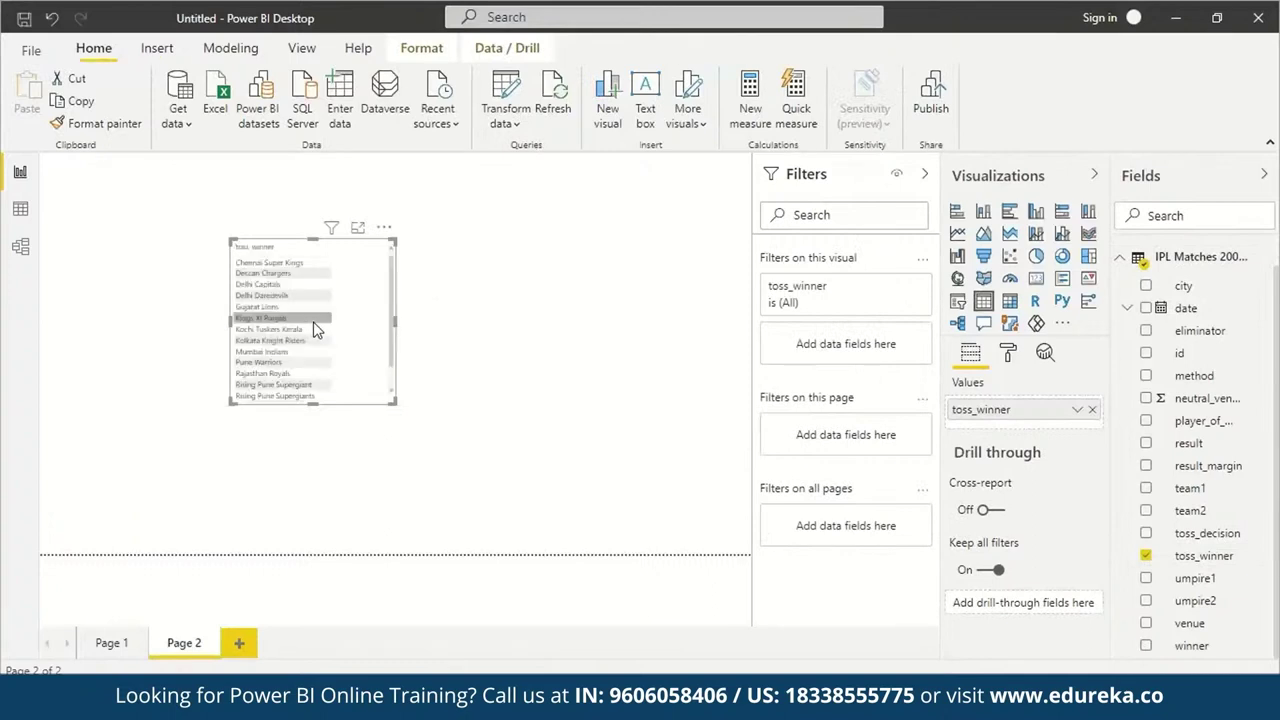
Convert the toss_winner table to a donut chart with the count of toss_winner as values, and enlarge it.
{"action": "left_click", "coordinate": [1062, 258]}
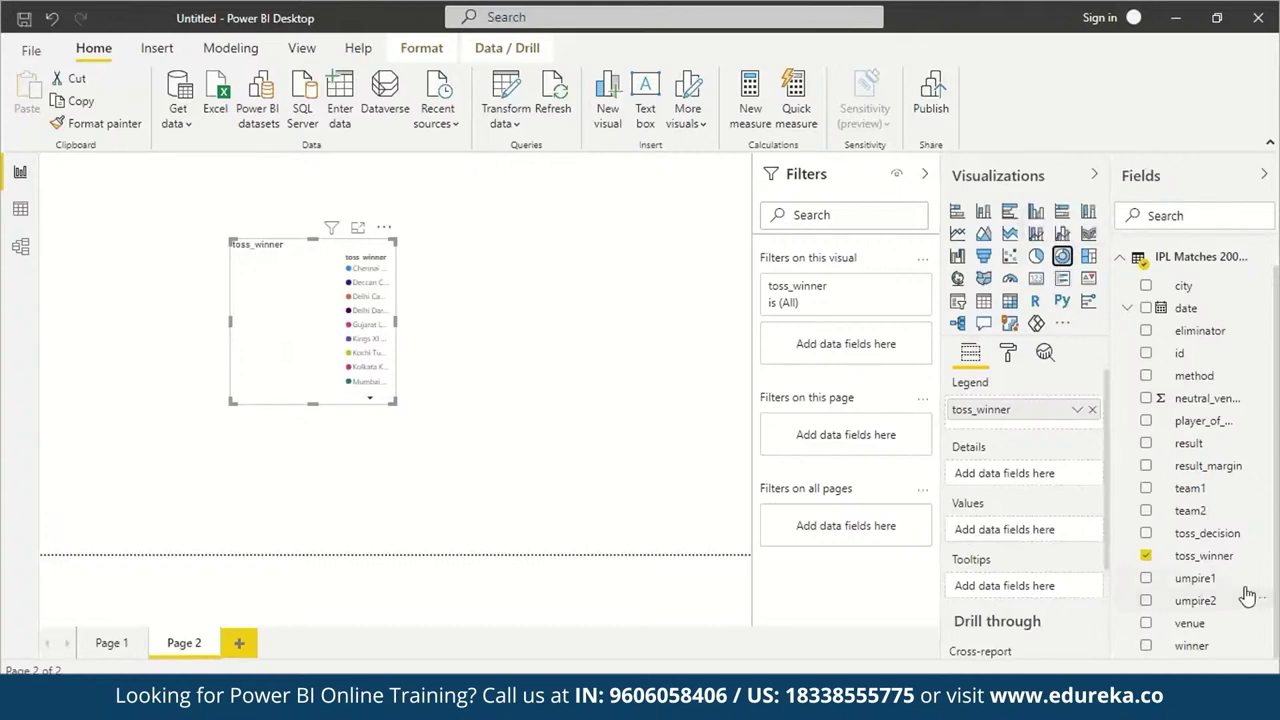
{"action": "left_click_drag", "start_coordinate": [1236, 556], "coordinate": [1063, 531]}
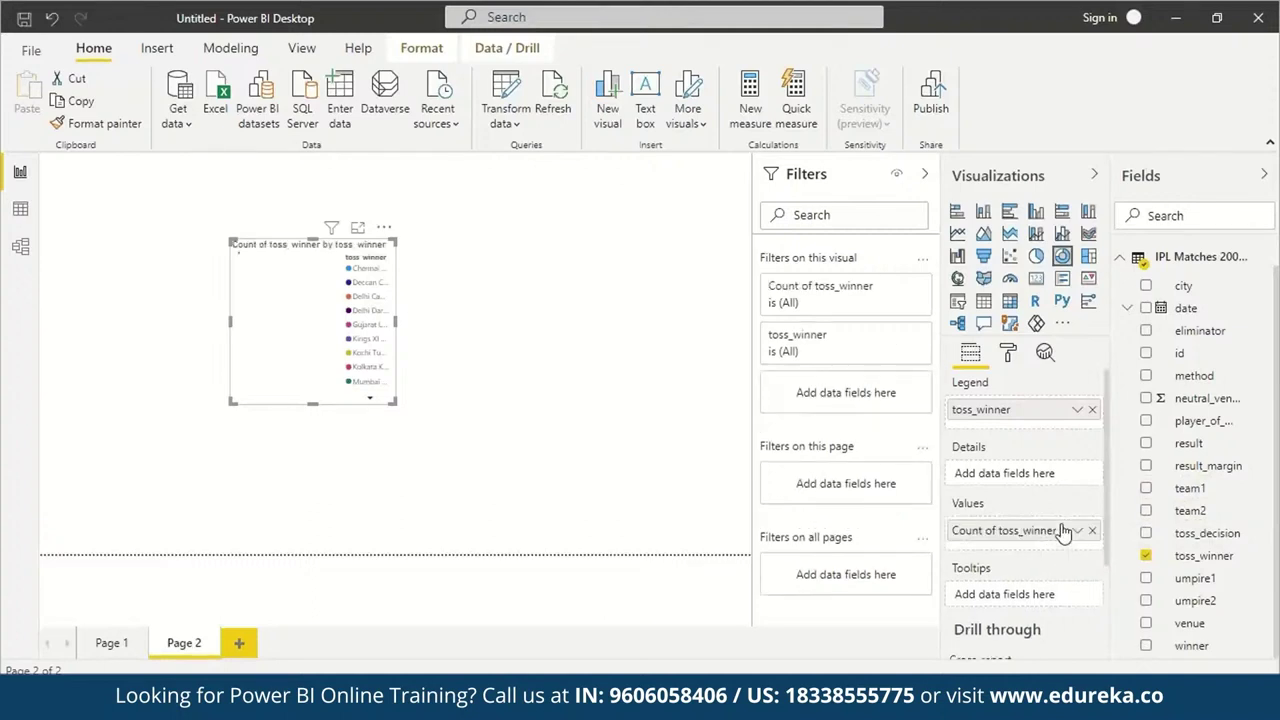
{"action": "left_click_drag", "start_coordinate": [396, 403], "coordinate": [544, 502]}
{"action": "left_click_drag", "start_coordinate": [543, 238], "coordinate": [622, 212]}
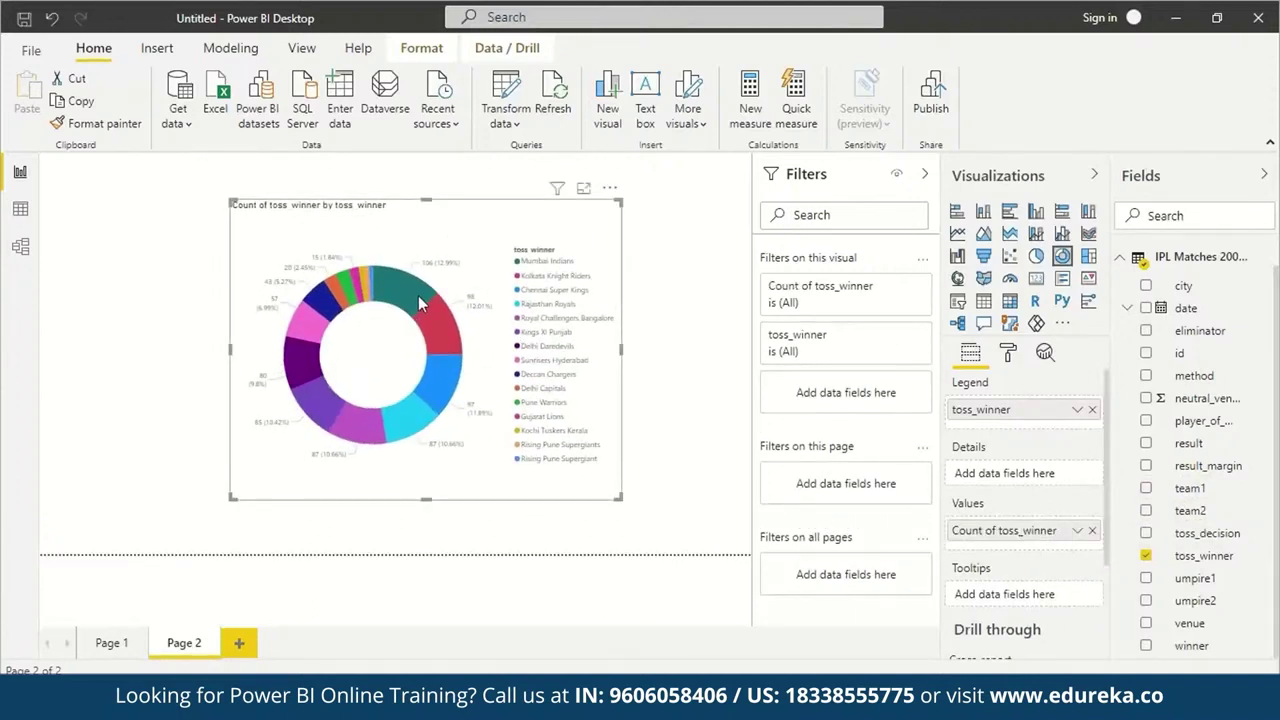
{"action": "mouse_move", "coordinate": [421, 296]}
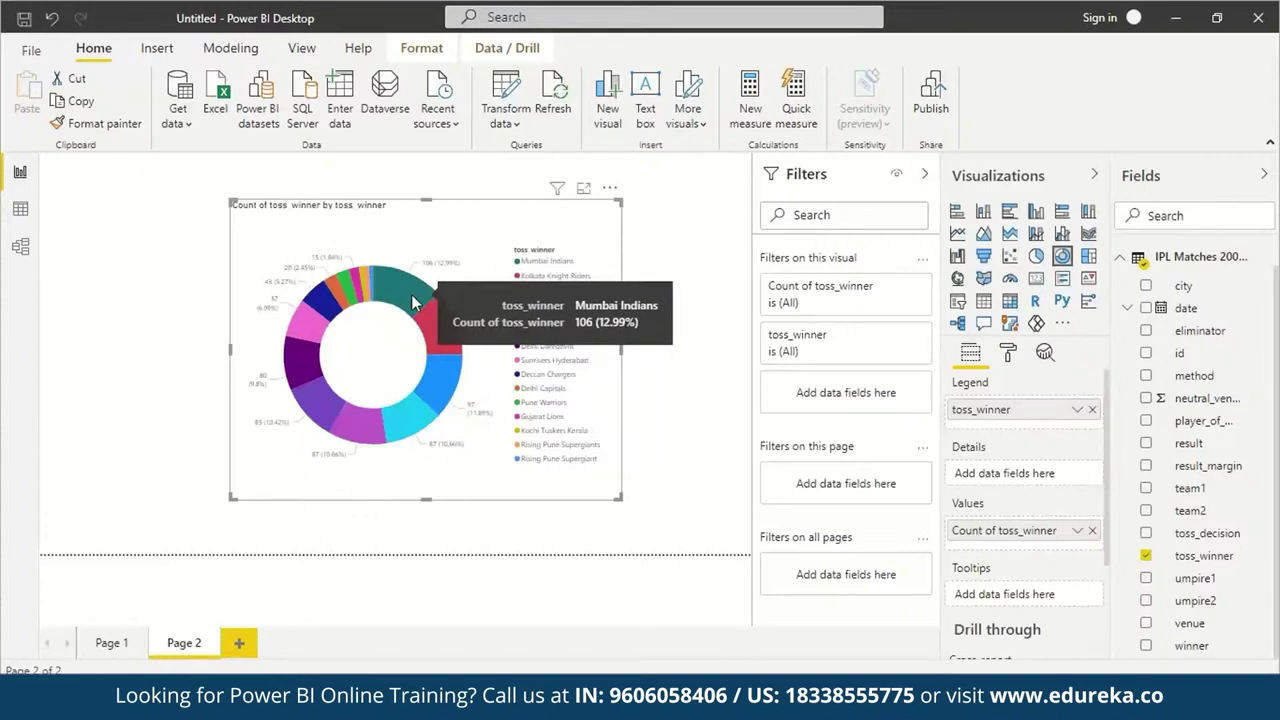
Add a third report page with a stacked bar chart of venue, using the count of venue as values.
{"action": "left_click", "coordinate": [240, 643]}
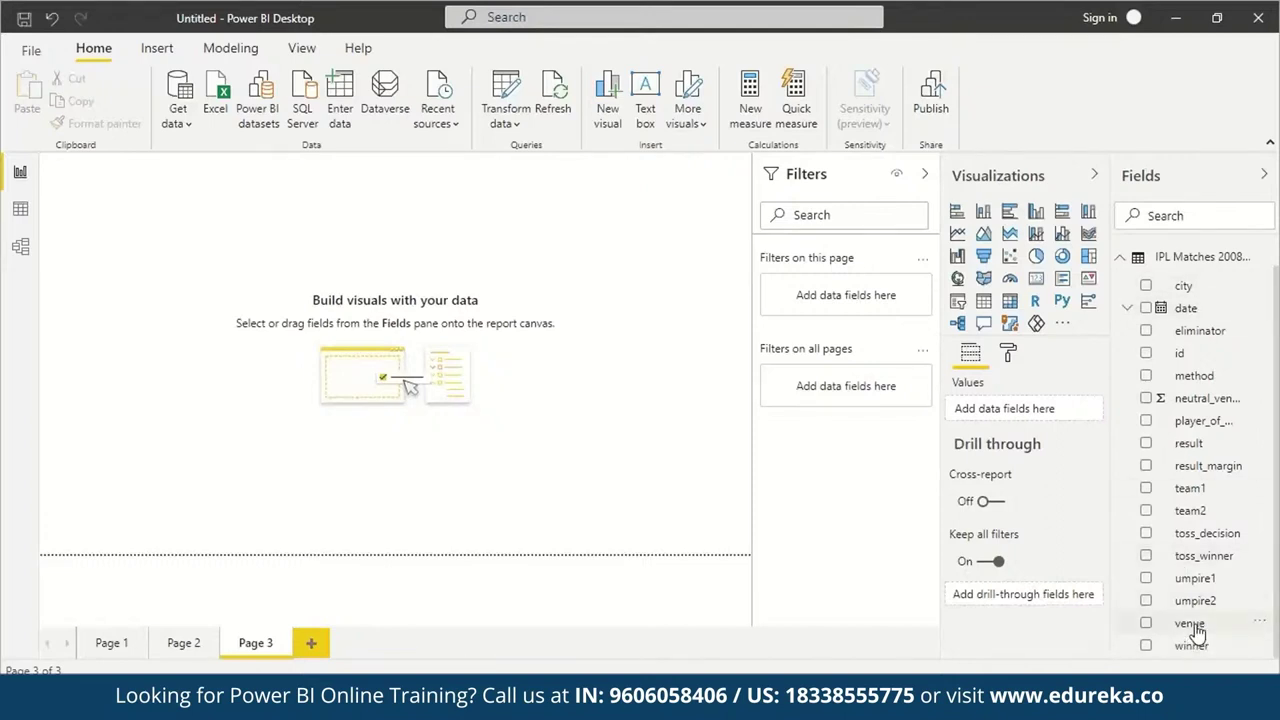
{"action": "left_click_drag", "start_coordinate": [1197, 630], "coordinate": [329, 278]}
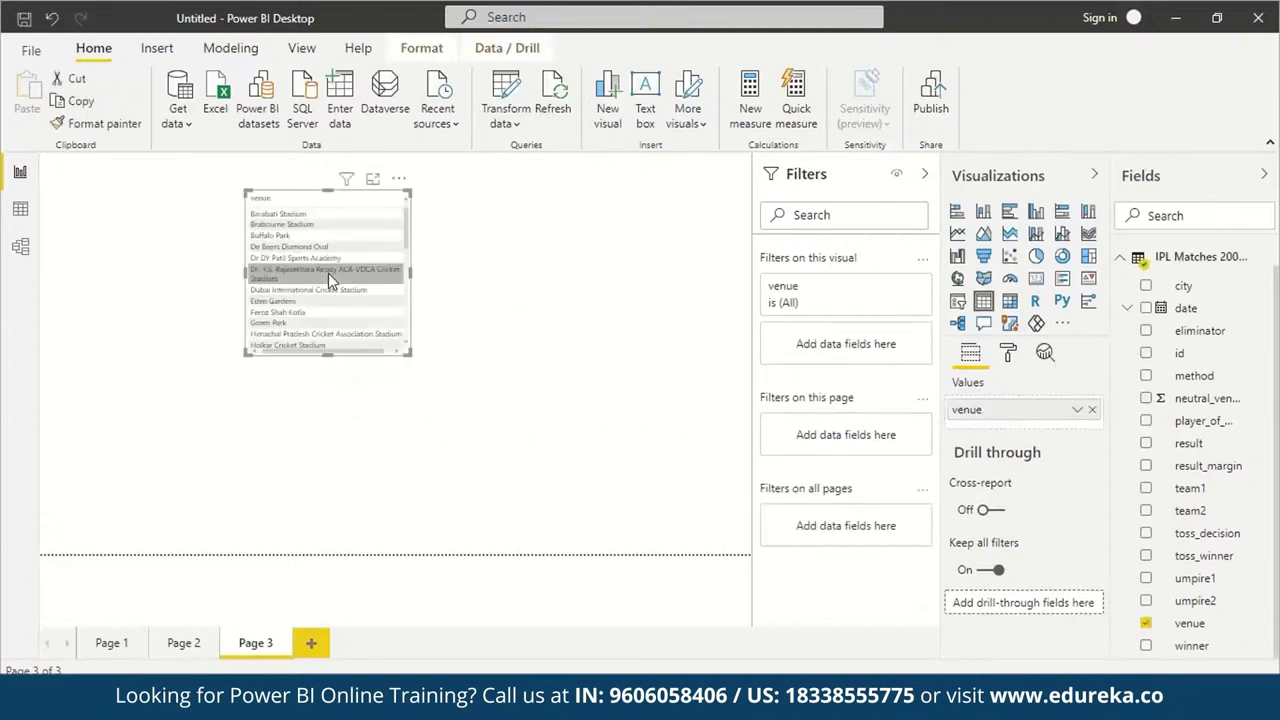
{"action": "left_click", "coordinate": [984, 214]}
{"action": "left_click_drag", "start_coordinate": [1203, 625], "coordinate": [1044, 530]}
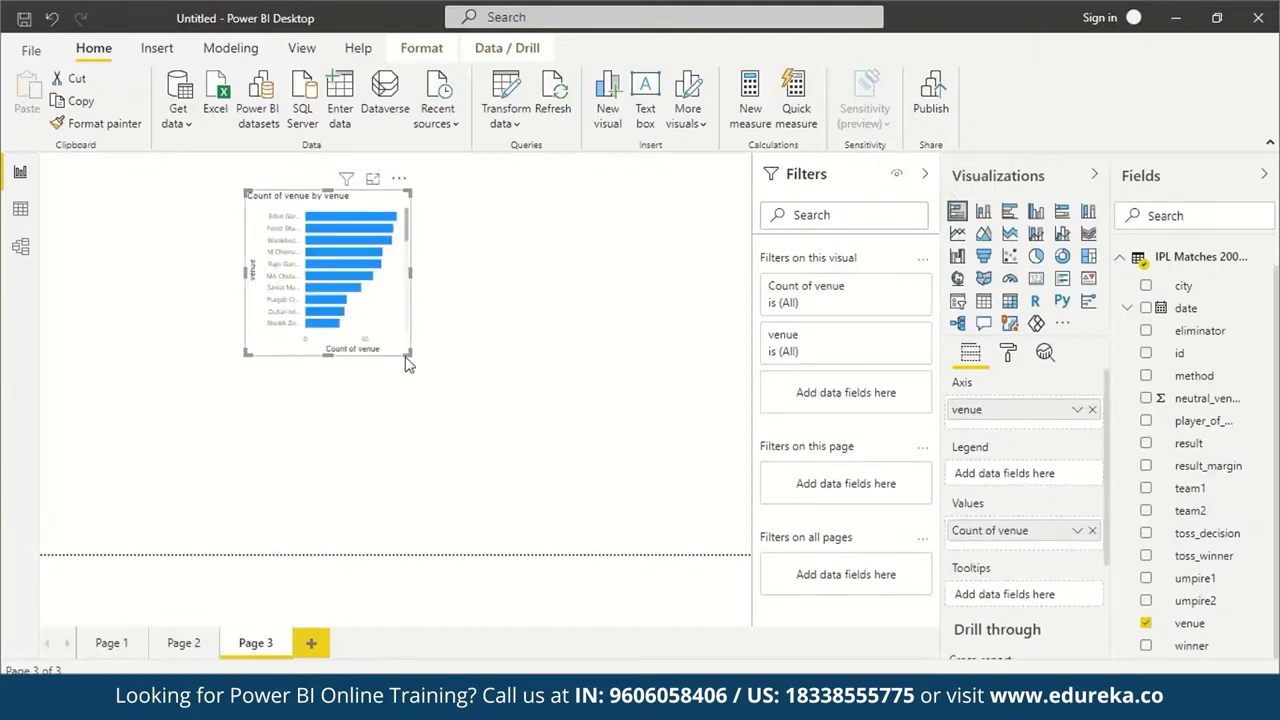
Enlarge the venue bar chart to fill most of the page's height and deselect it.
{"action": "left_click_drag", "start_coordinate": [412, 355], "coordinate": [616, 510]}
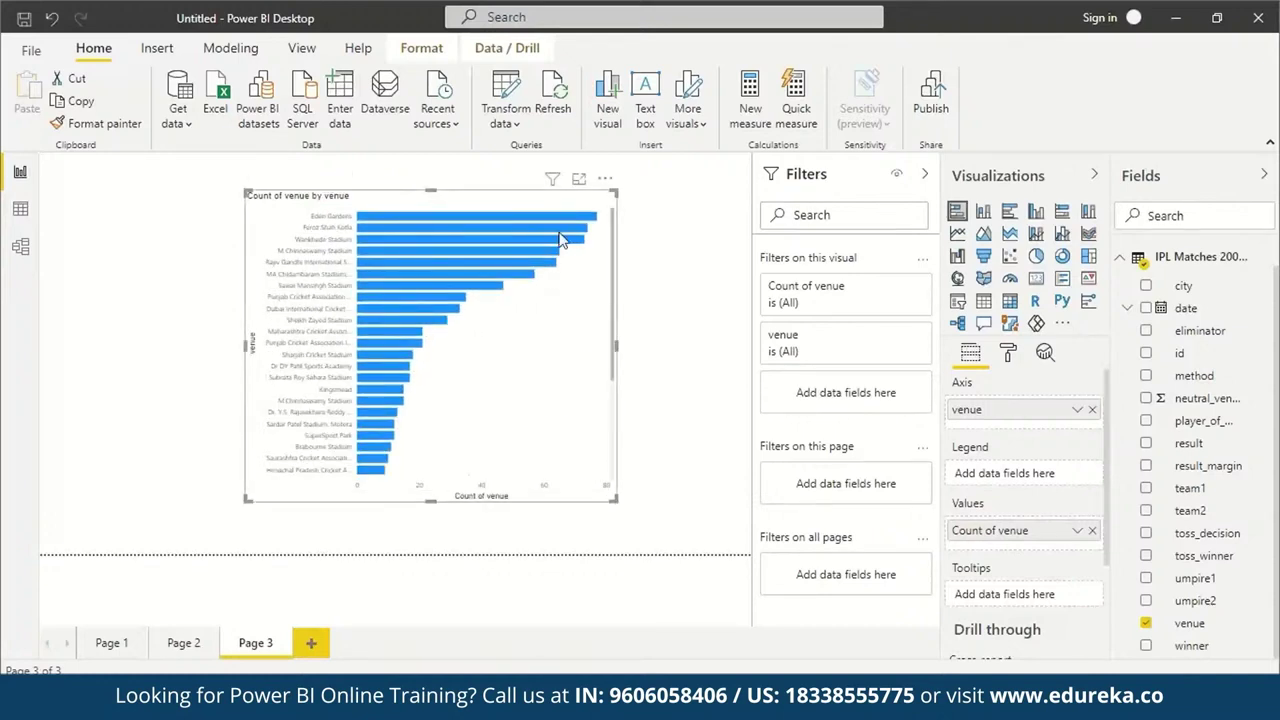
{"action": "mouse_move", "coordinate": [530, 222]}
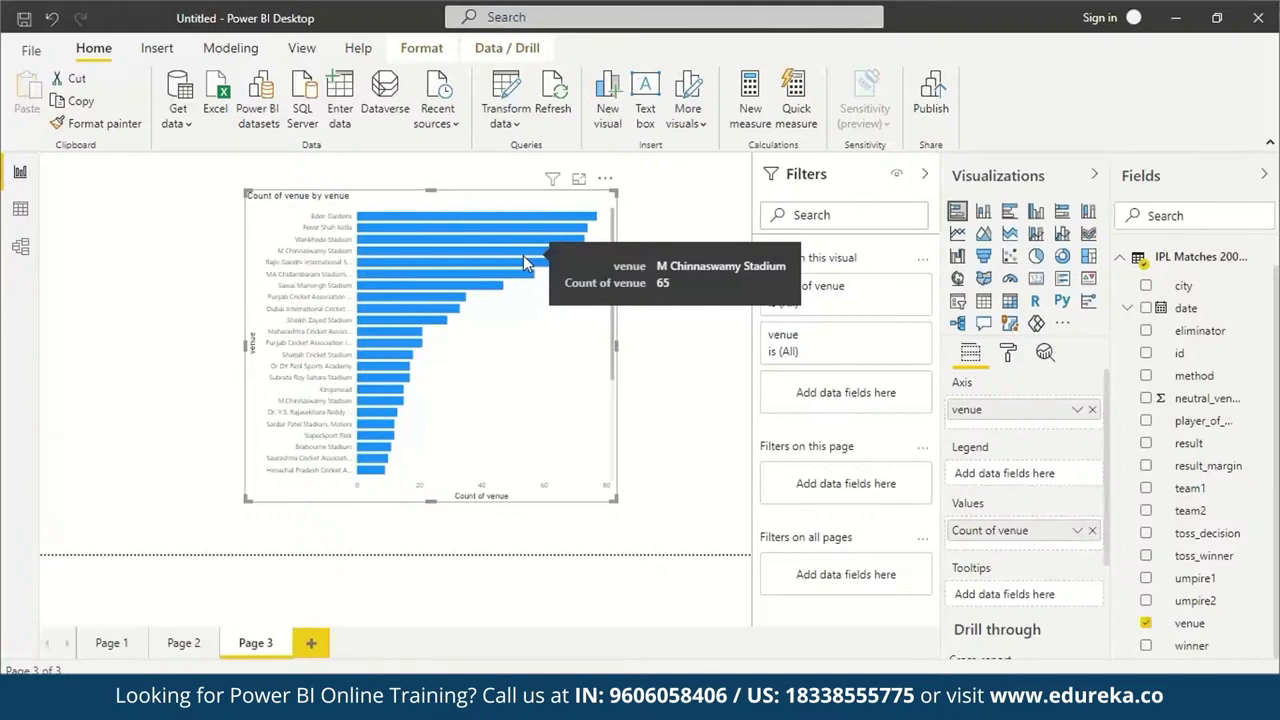
{"action": "left_click", "coordinate": [690, 351]}
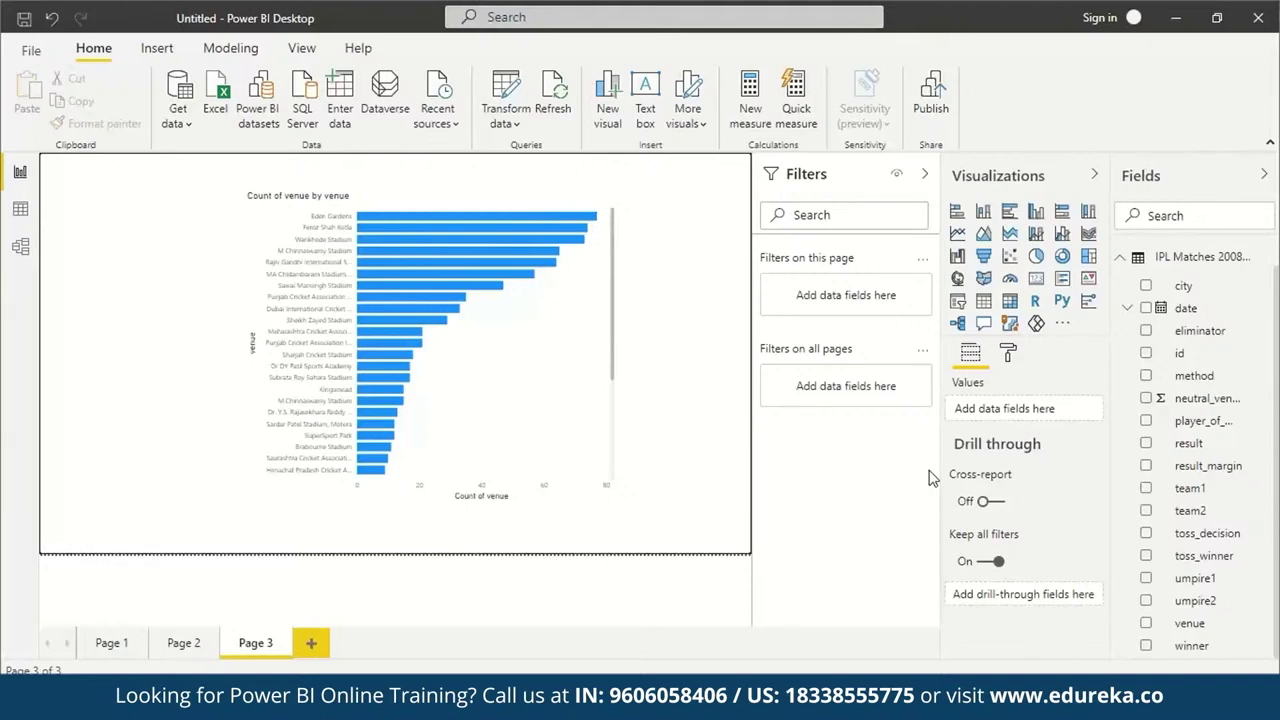
View the available comparison conditions in the venue chart's Count of venue filter without changing the condition.
{"action": "left_click", "coordinate": [825, 355]}
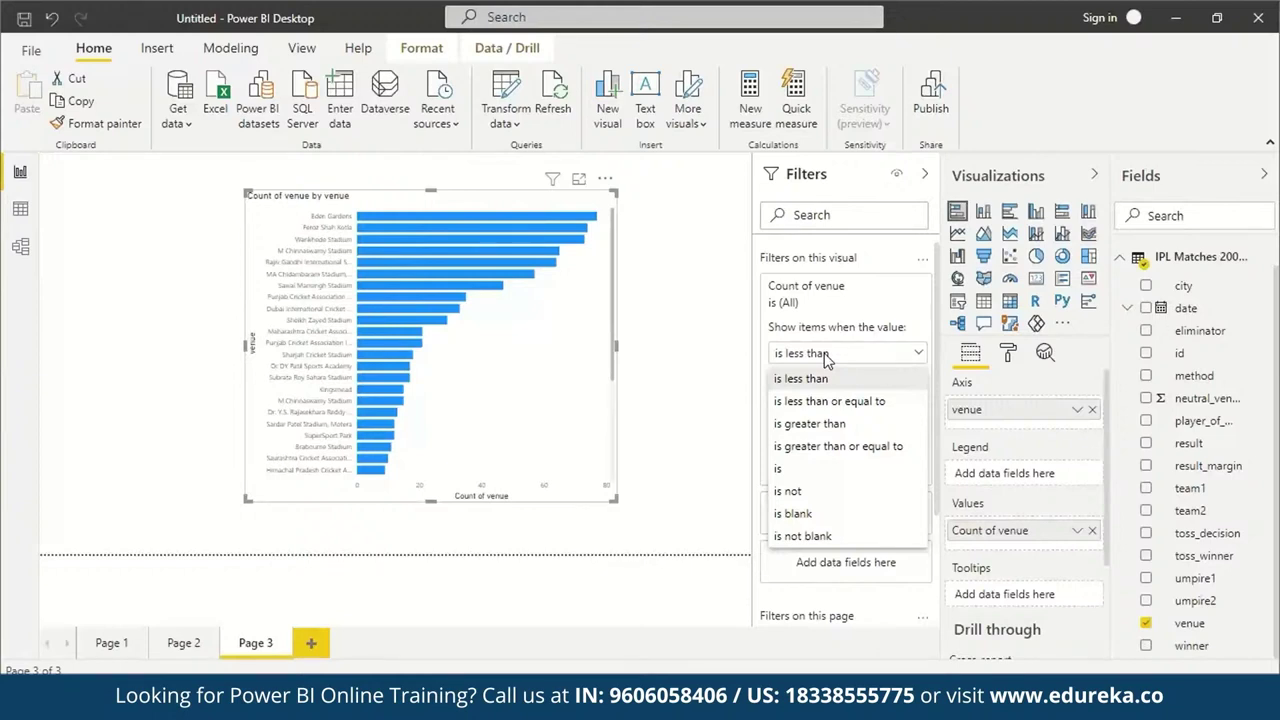
{"action": "left_click", "coordinate": [919, 356]}
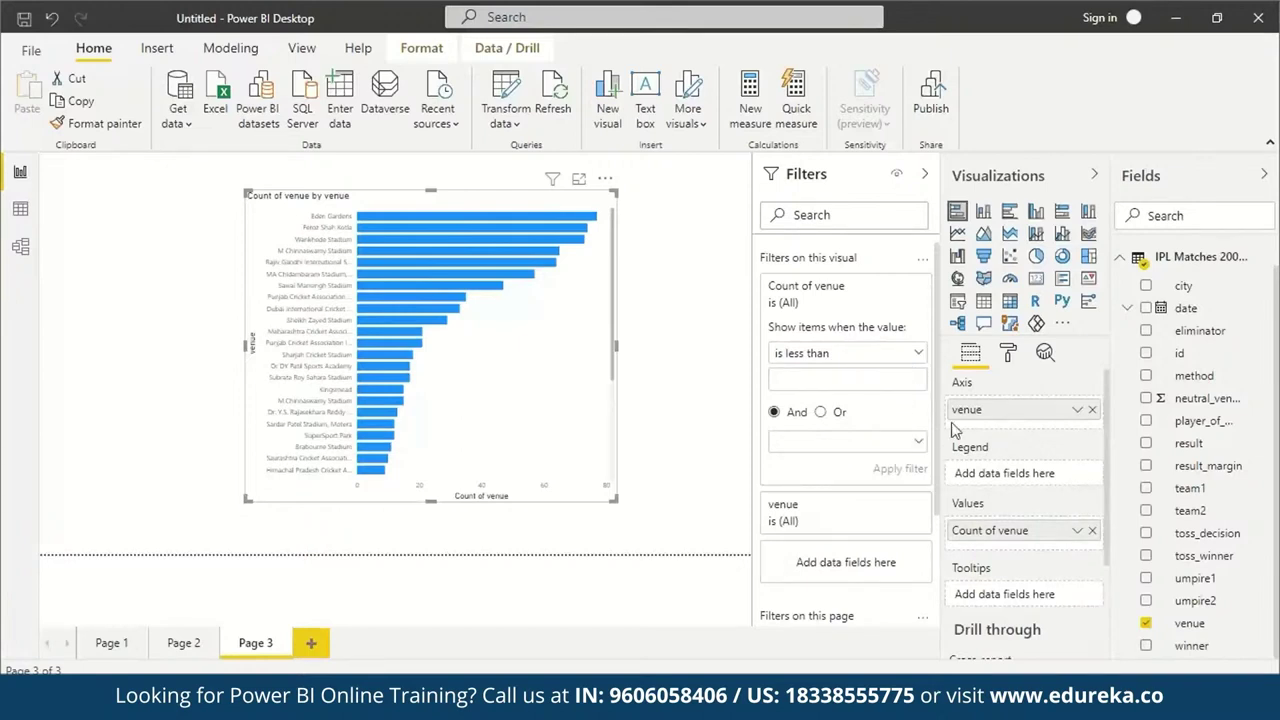
Reduce the venue bar chart's size and move it to the left side of the report page.
{"action": "left_click_drag", "start_coordinate": [617, 192], "coordinate": [502, 223]}
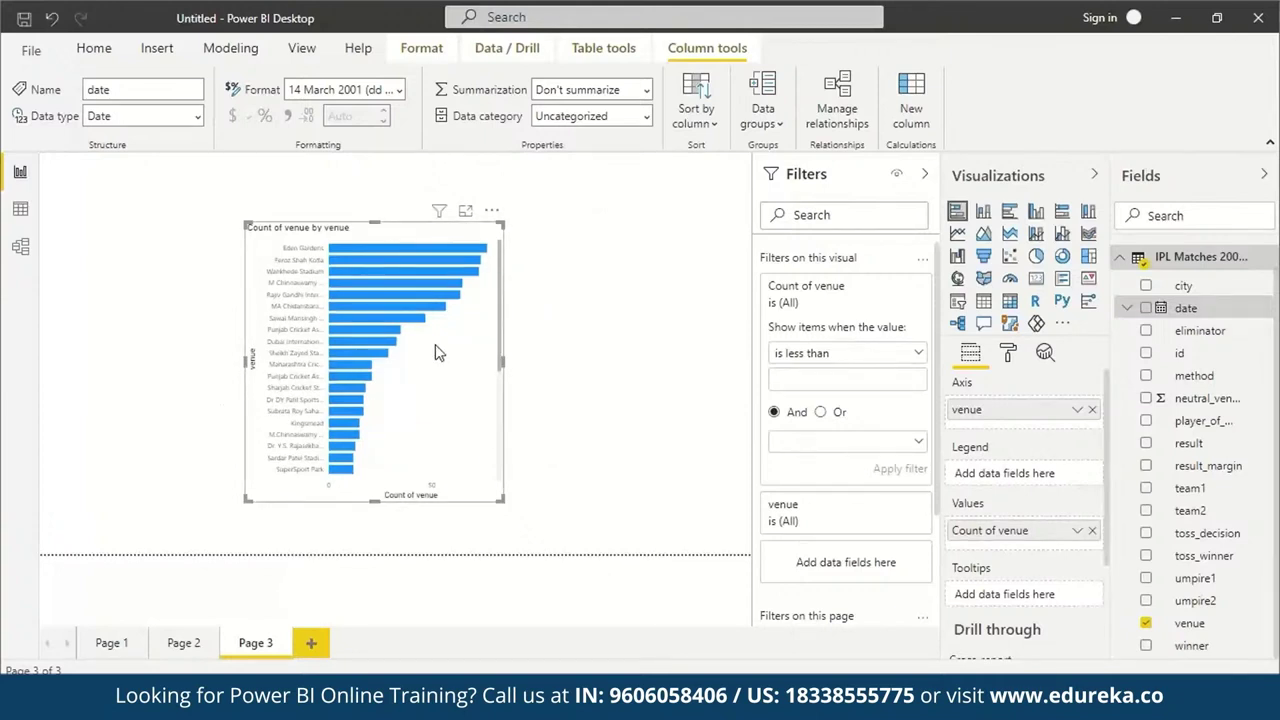
{"action": "left_click_drag", "start_coordinate": [358, 410], "coordinate": [197, 404]}
Add a pie chart of winner beside the venue chart with the count of winner as values, widen it and deselect it.
{"action": "left_click_drag", "start_coordinate": [1195, 646], "coordinate": [540, 358]}
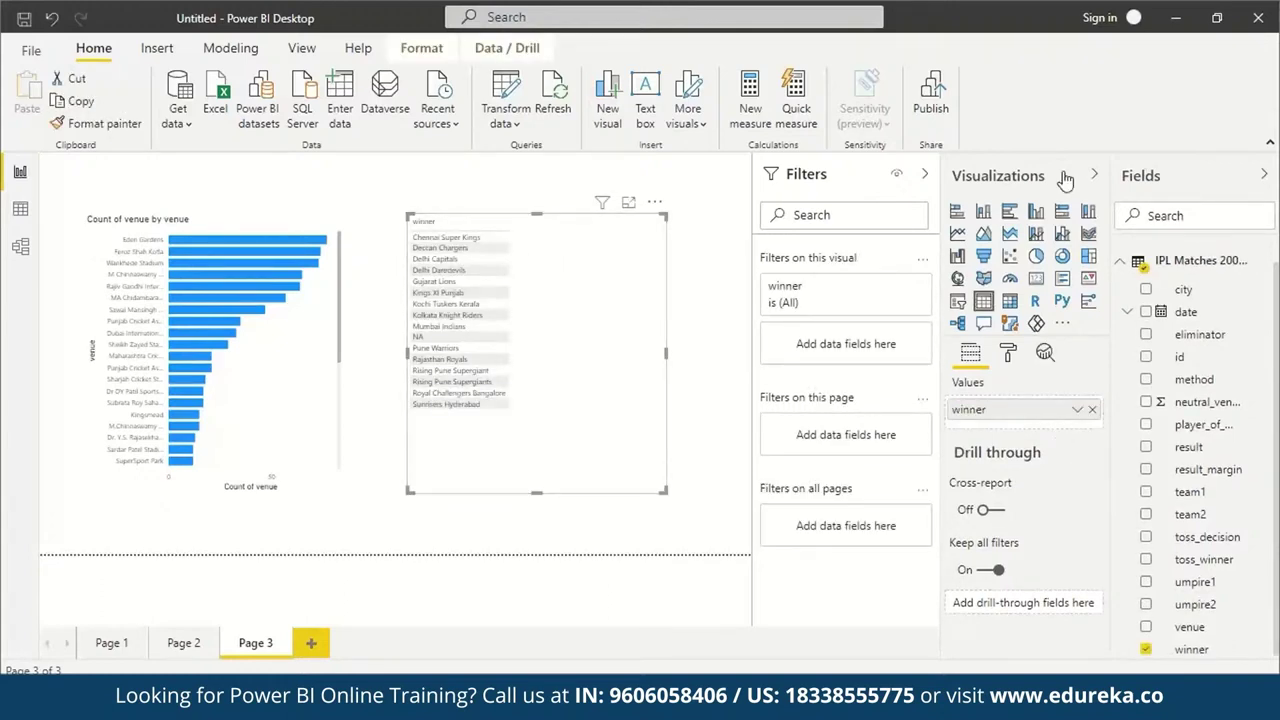
{"action": "left_click", "coordinate": [1036, 256]}
{"action": "left_click", "coordinate": [1191, 651]}
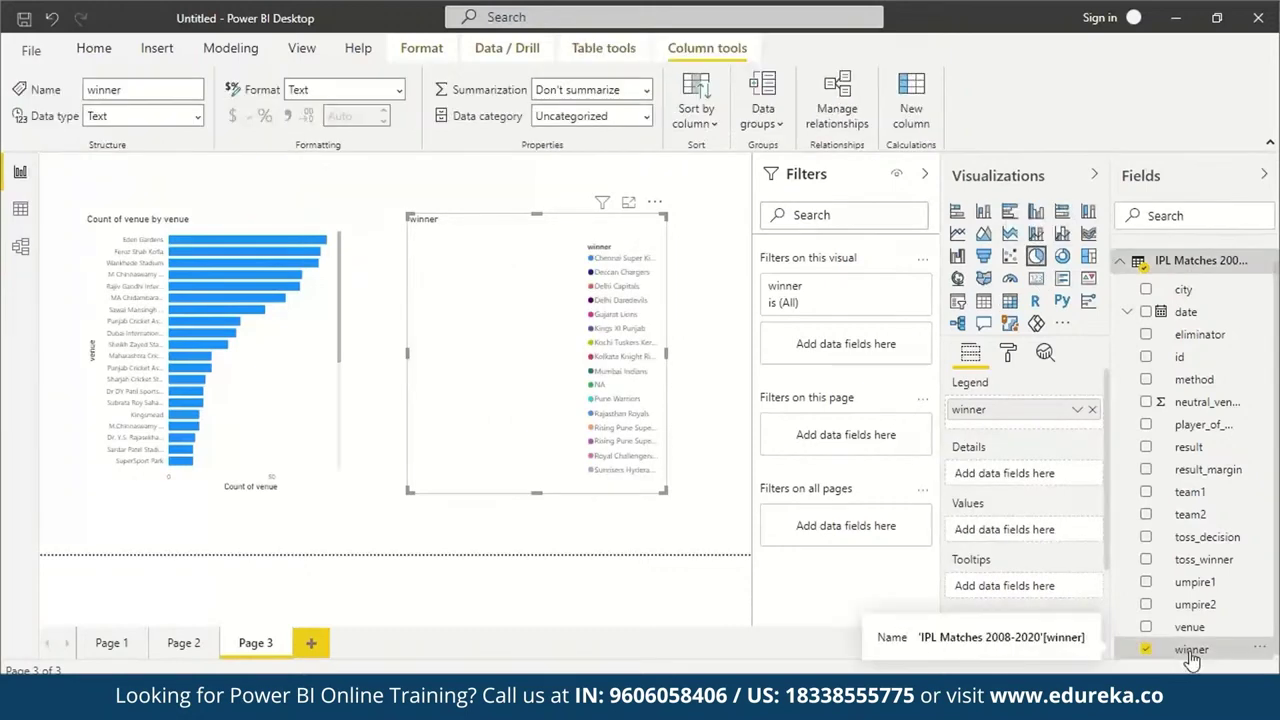
{"action": "left_click_drag", "start_coordinate": [1191, 651], "coordinate": [1046, 532]}
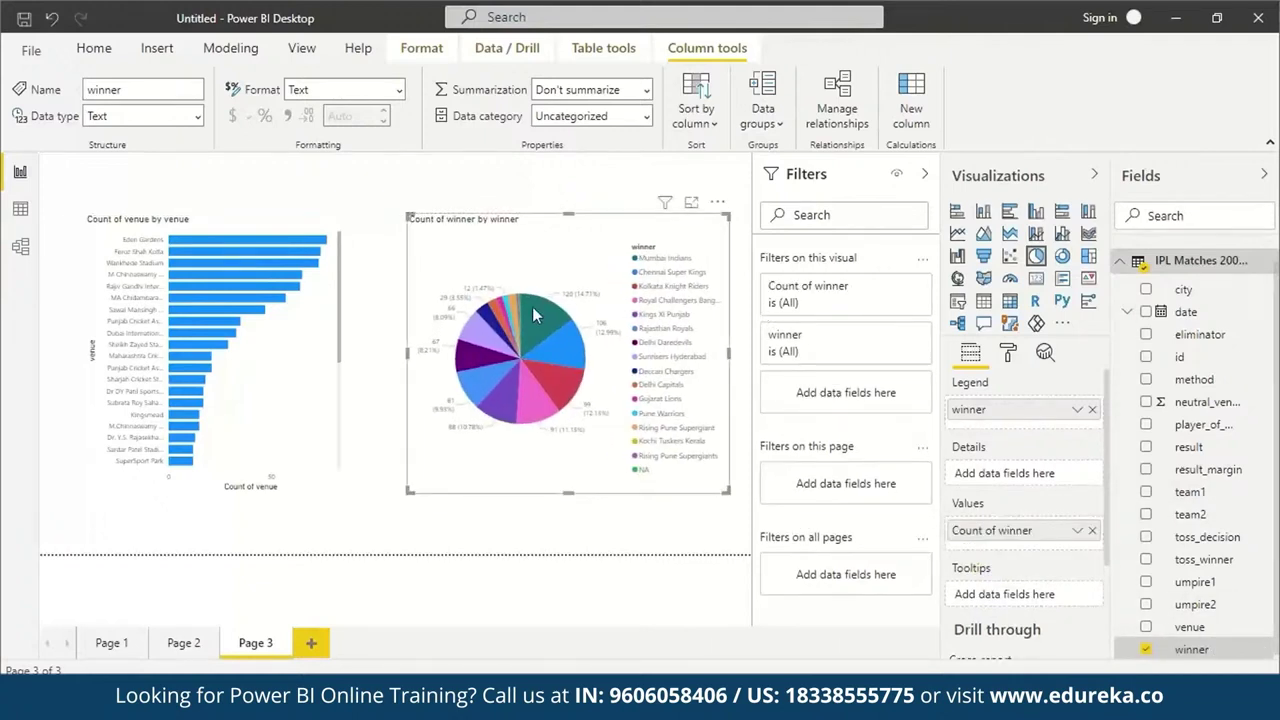
{"action": "mouse_move", "coordinate": [533, 314]}
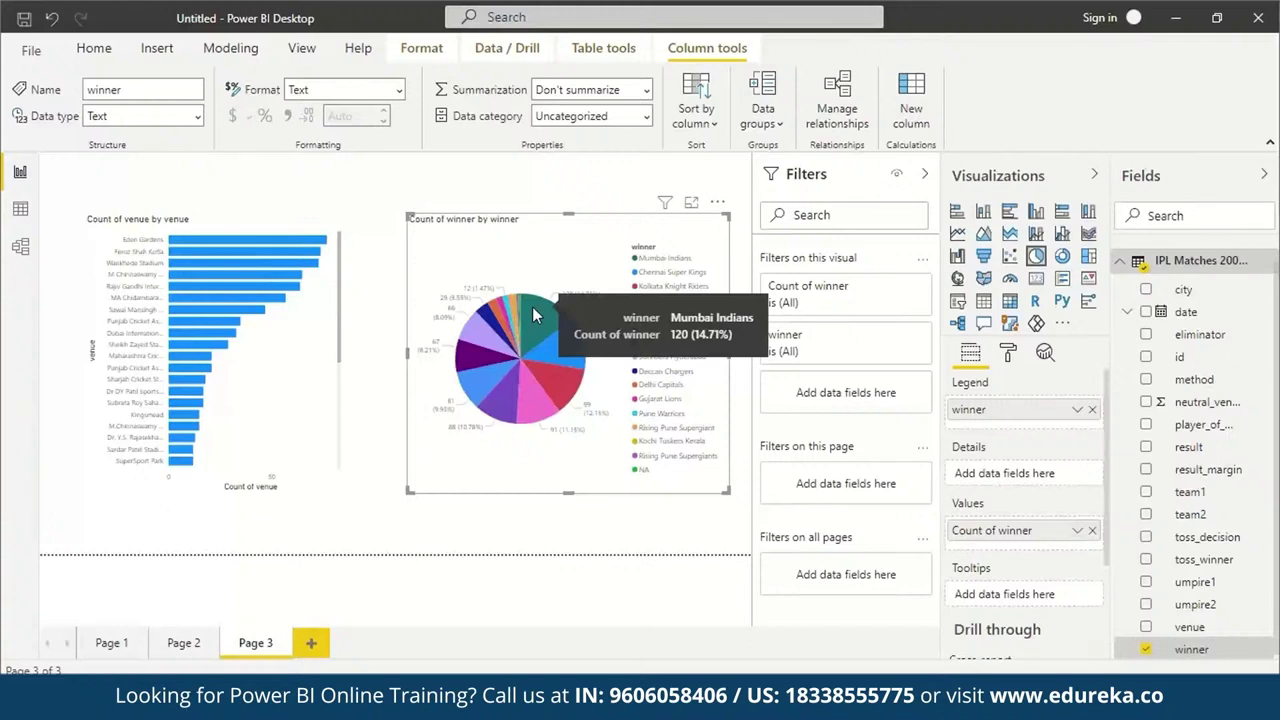
{"action": "mouse_move", "coordinate": [575, 345]}
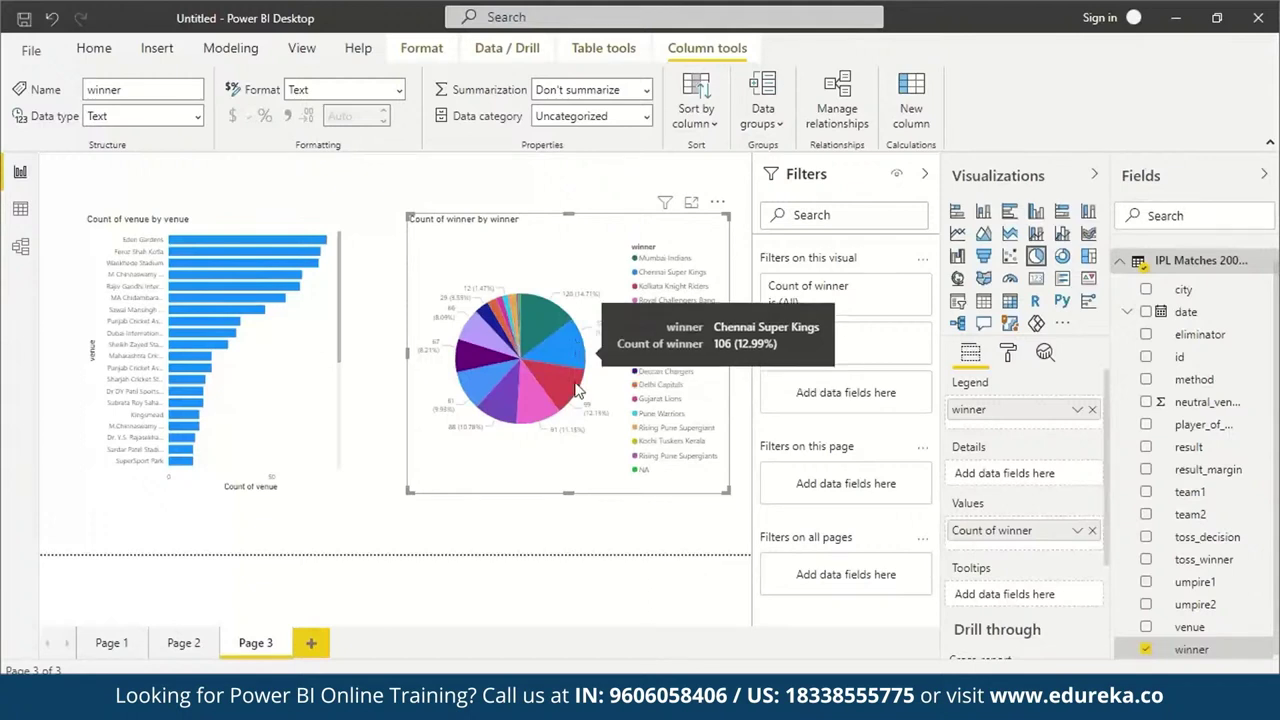
{"action": "mouse_move", "coordinate": [575, 398]}
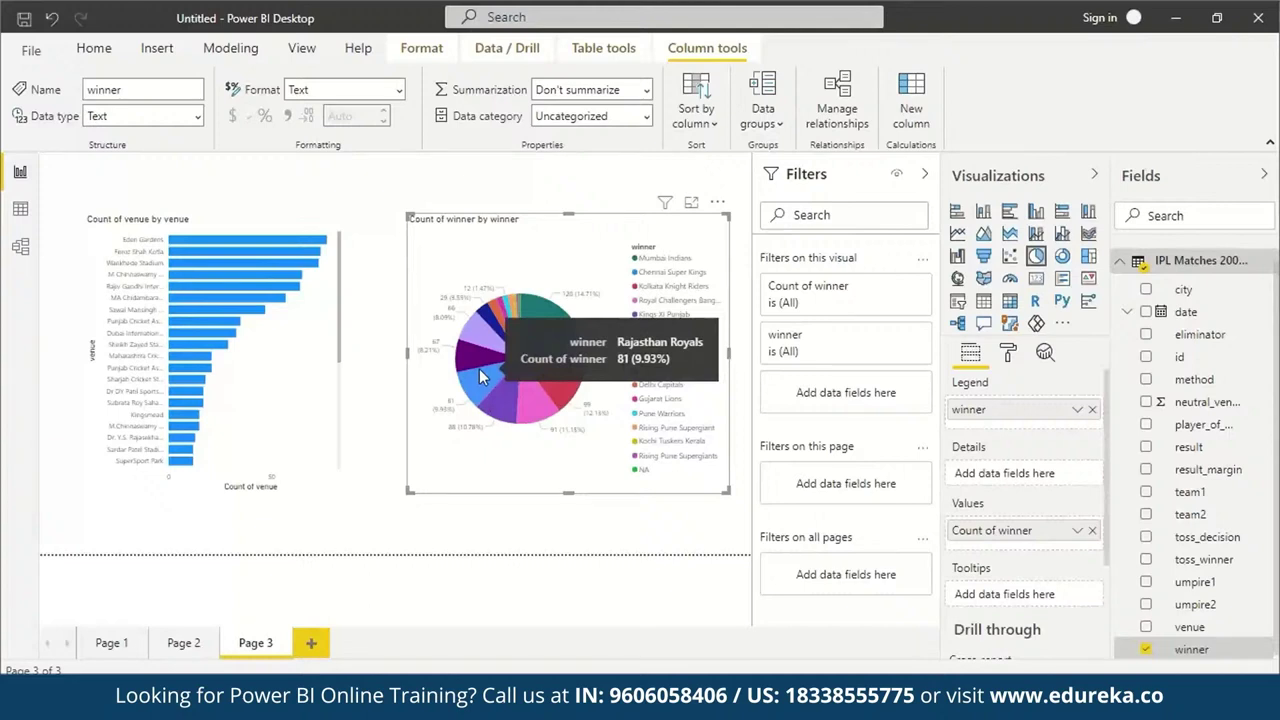
{"action": "left_click", "coordinate": [650, 520]}
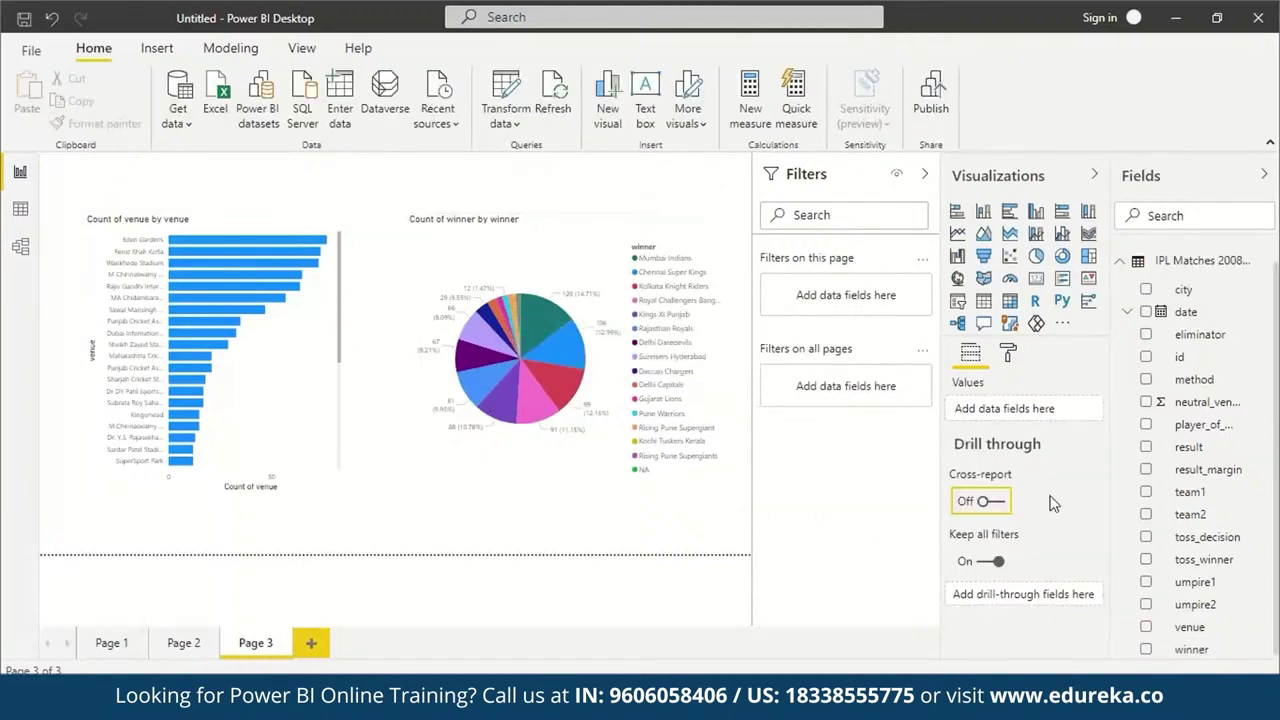
Collapse the IPL Matches table, expand the IPL Ball-by-Ball table and look through its fields.
{"action": "left_click", "coordinate": [1120, 265]}
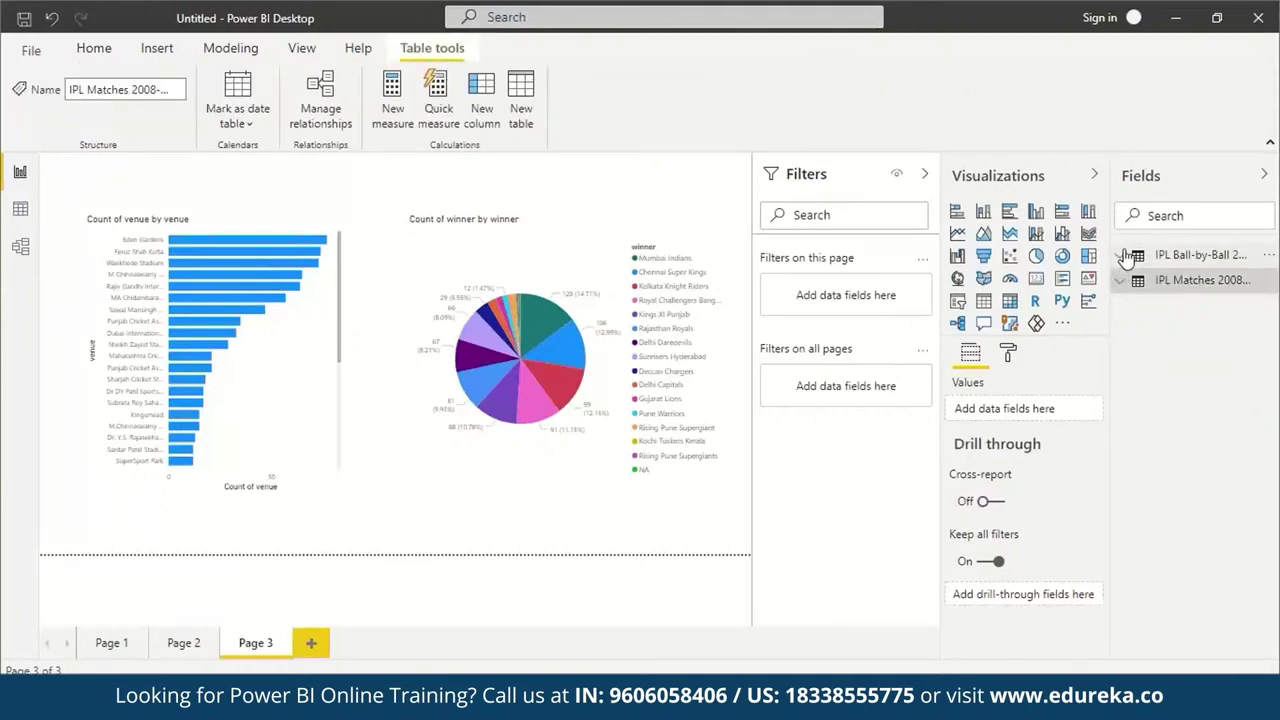
{"action": "left_click", "coordinate": [1126, 257]}
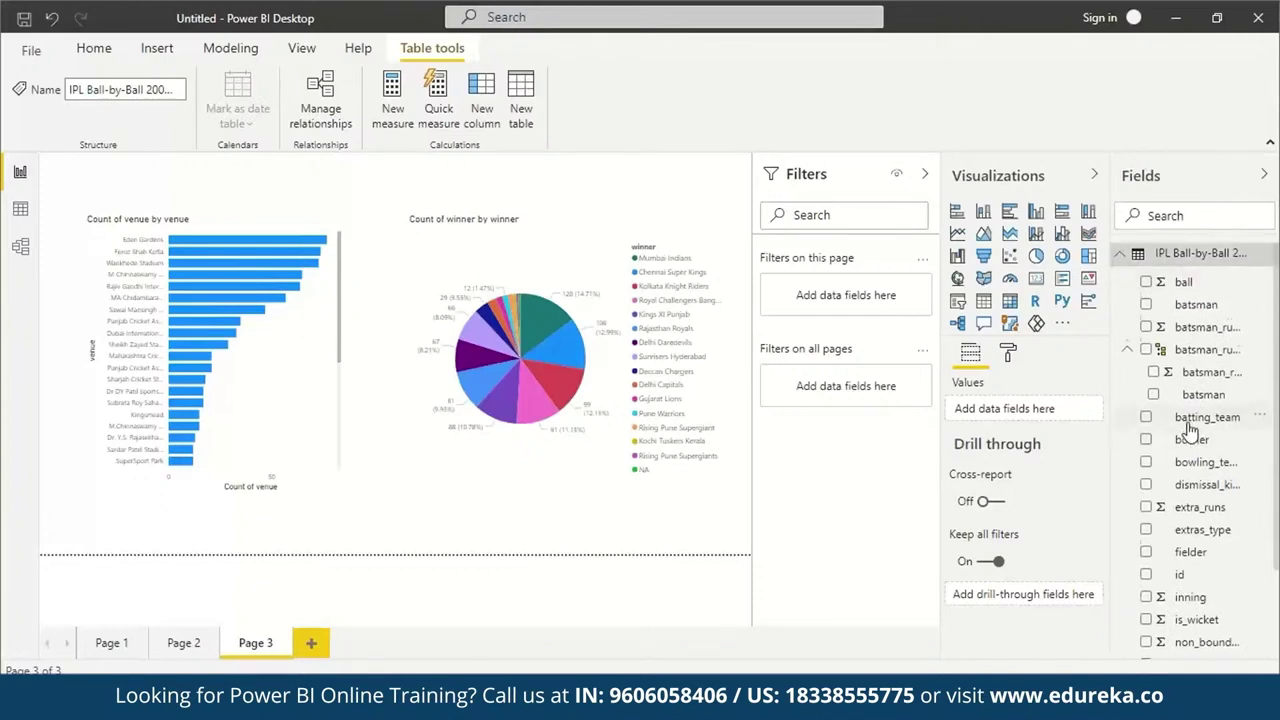
{"action": "scroll", "coordinate": [1190, 428], "scroll_direction": "down", "scroll_amount": 2}
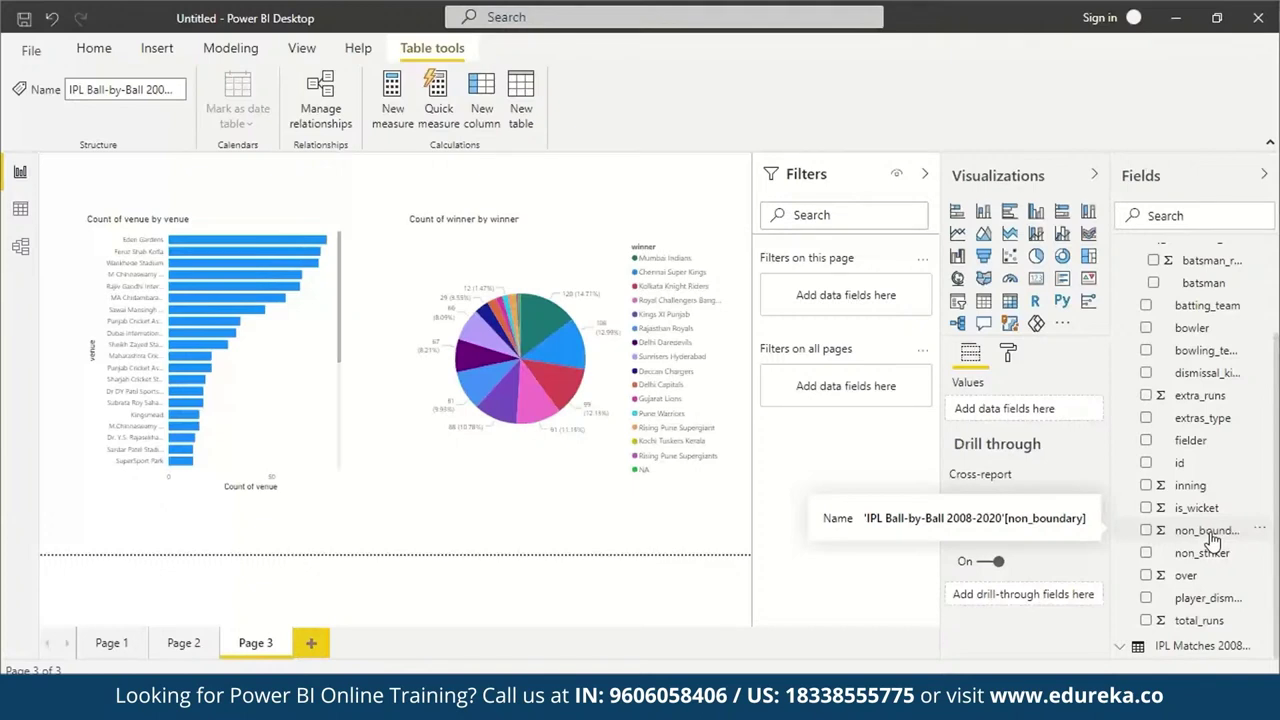
{"action": "scroll", "coordinate": [1214, 400], "scroll_direction": "up", "scroll_amount": 3}
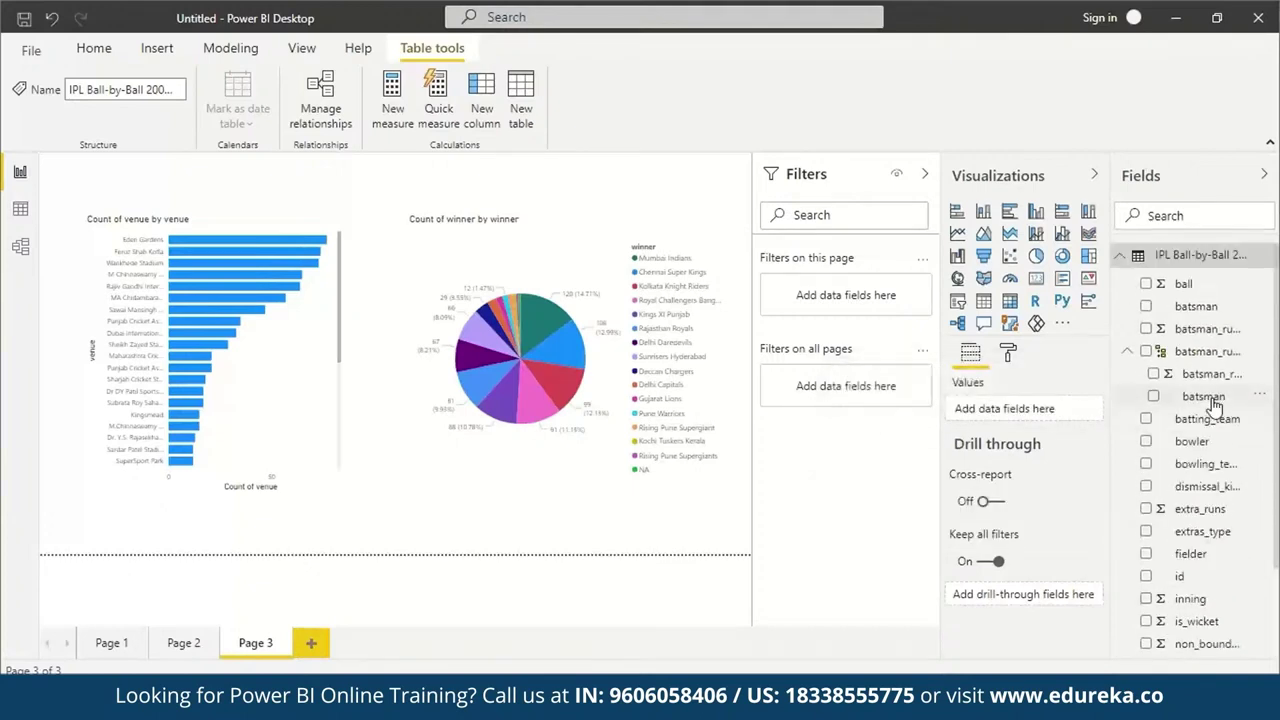
{"action": "scroll", "coordinate": [1214, 402], "scroll_direction": "down", "scroll_amount": 3}
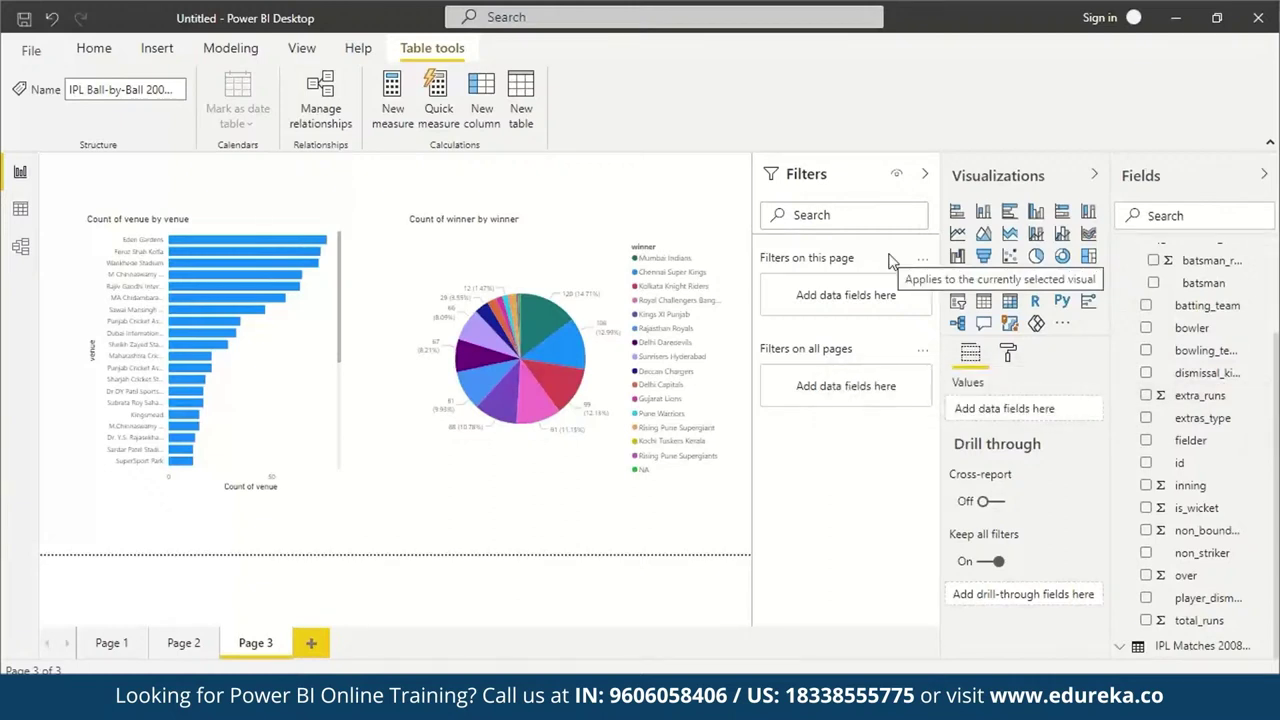
Review the visuals on Page 1 and Page 2, and return to Page 3.
{"action": "left_click", "coordinate": [98, 650]}
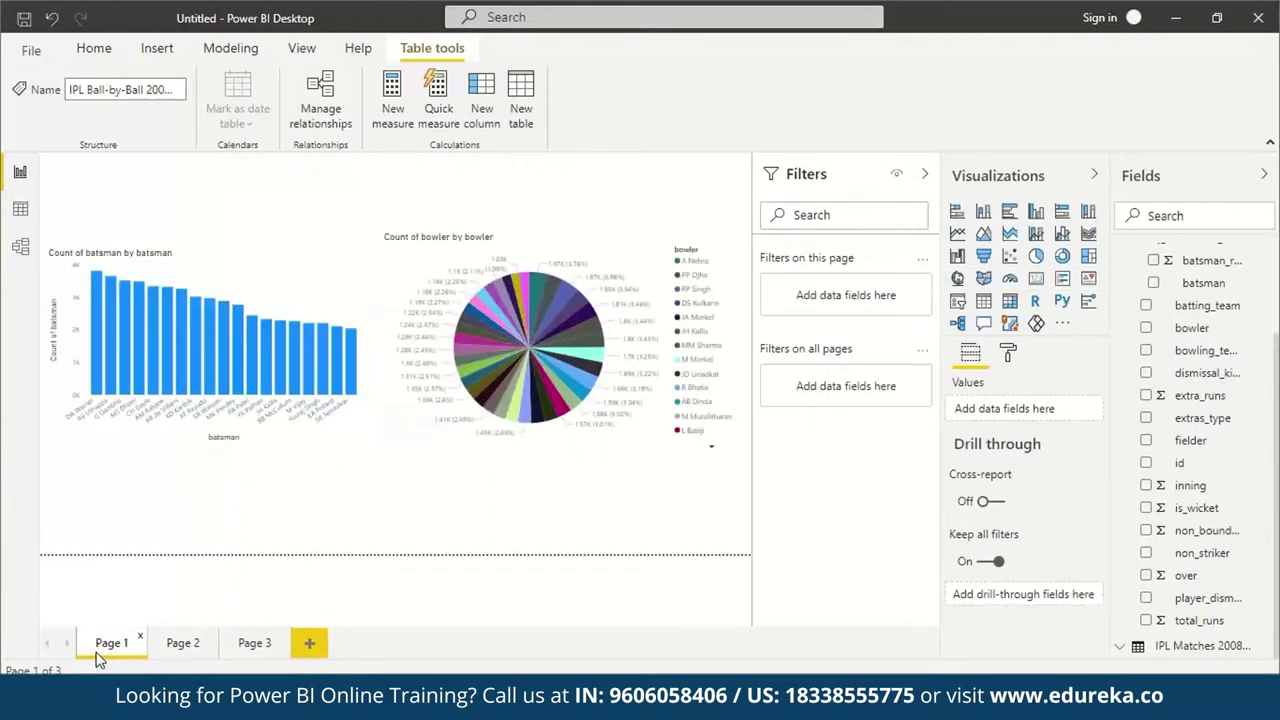
{"action": "left_click", "coordinate": [182, 646]}
{"action": "left_click", "coordinate": [256, 646]}
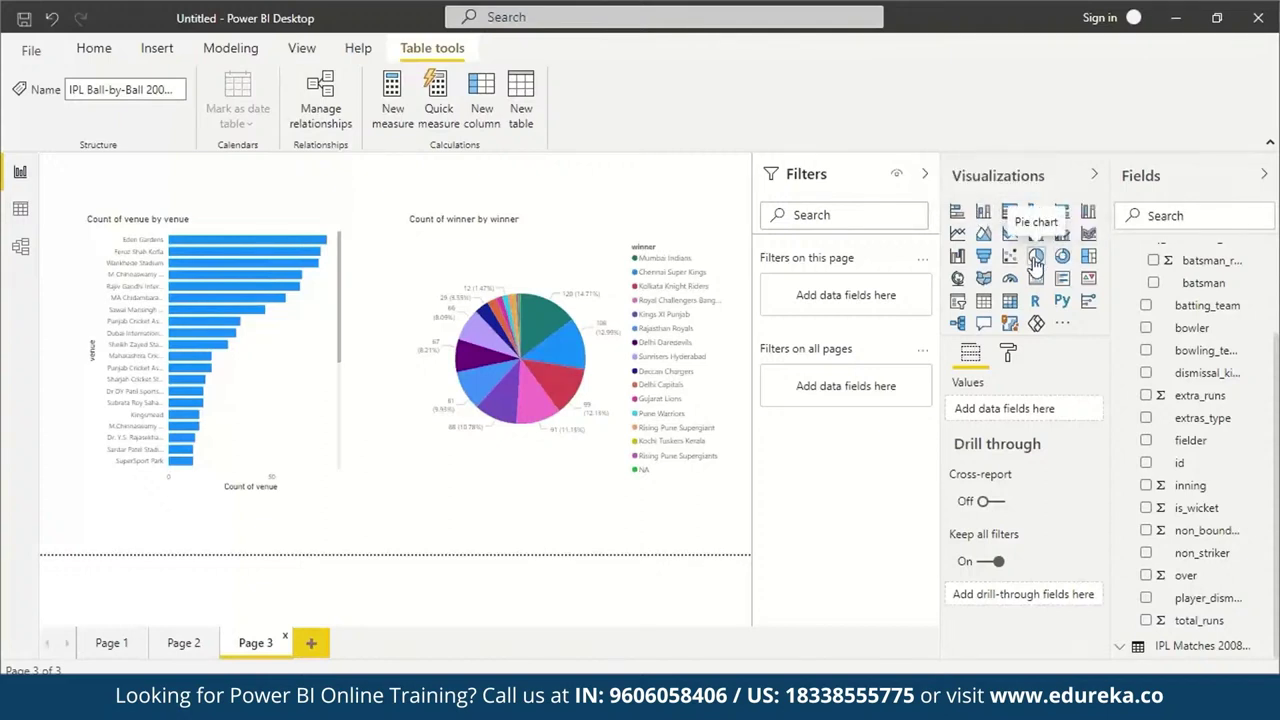
{"action": "scroll", "coordinate": [1225, 298], "scroll_direction": "up", "scroll_amount": 2}
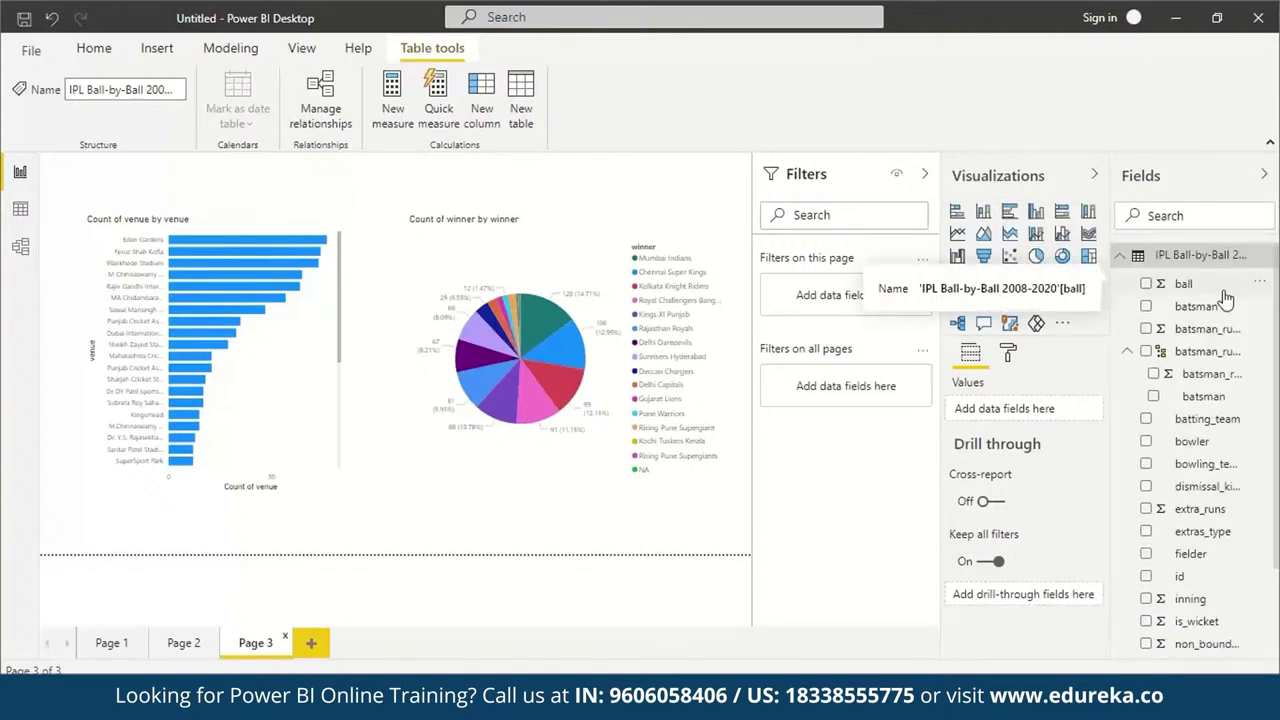